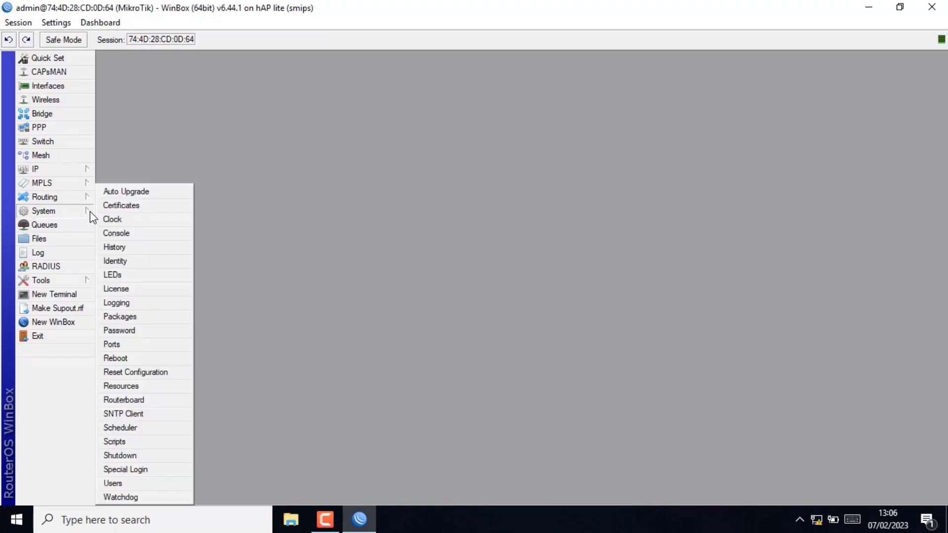
- Reset the router's configuration with No Default Configuration ticked and confirm the reboot
click(140, 372)
click(456, 285)
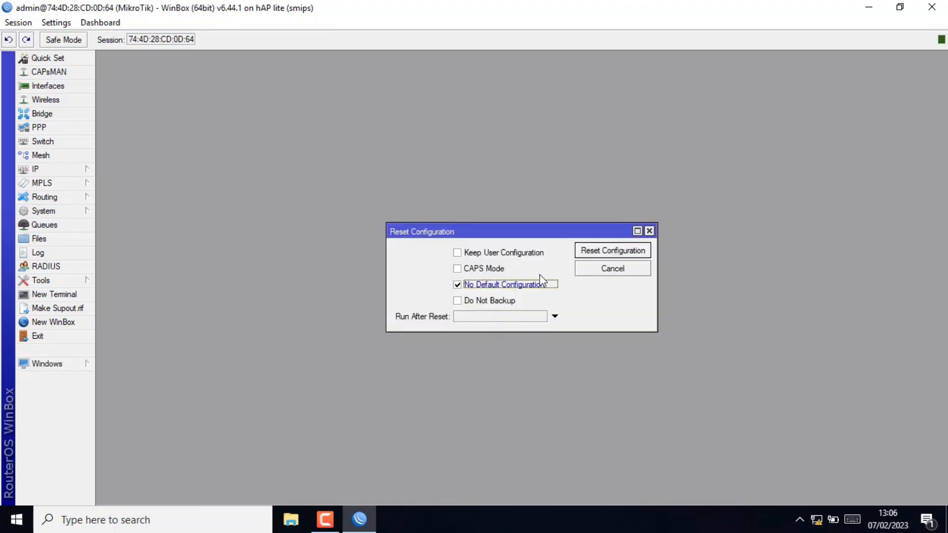
click(605, 250)
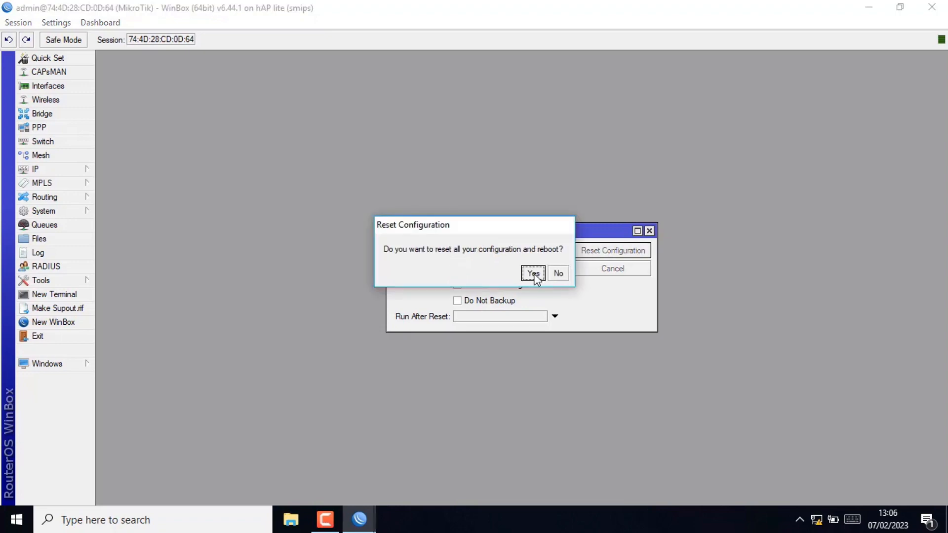
click(533, 275)
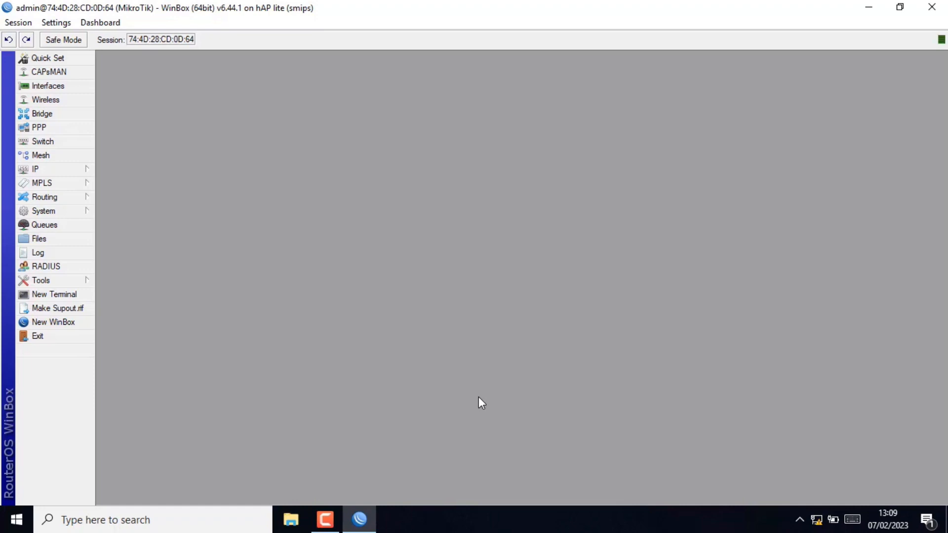
- Change the router identity from MikroTik to OFFICE B and apply it
click(72, 215)
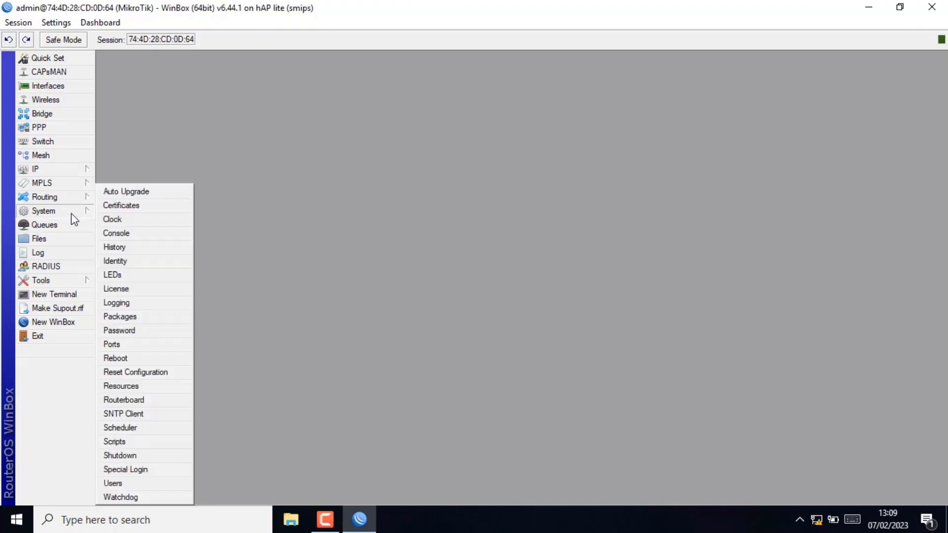
click(129, 260)
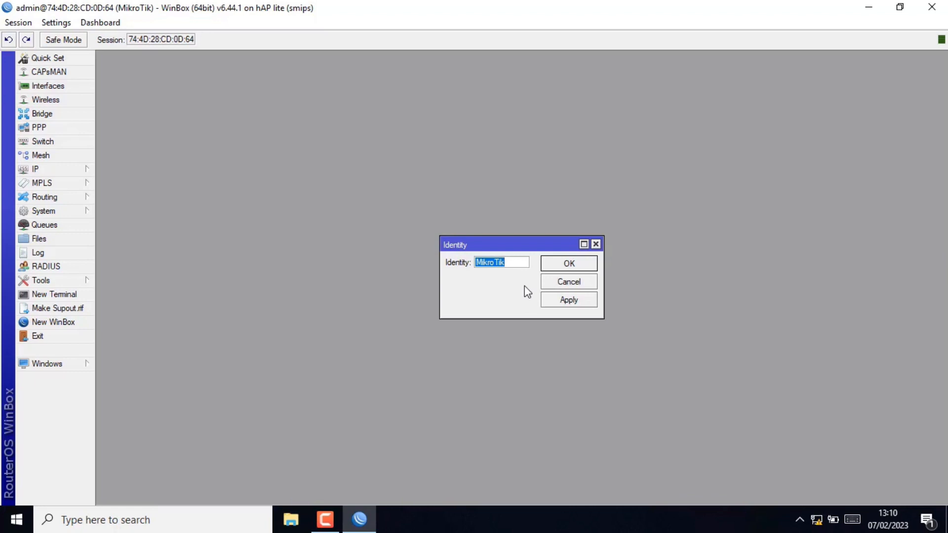
text(OFFICE B)
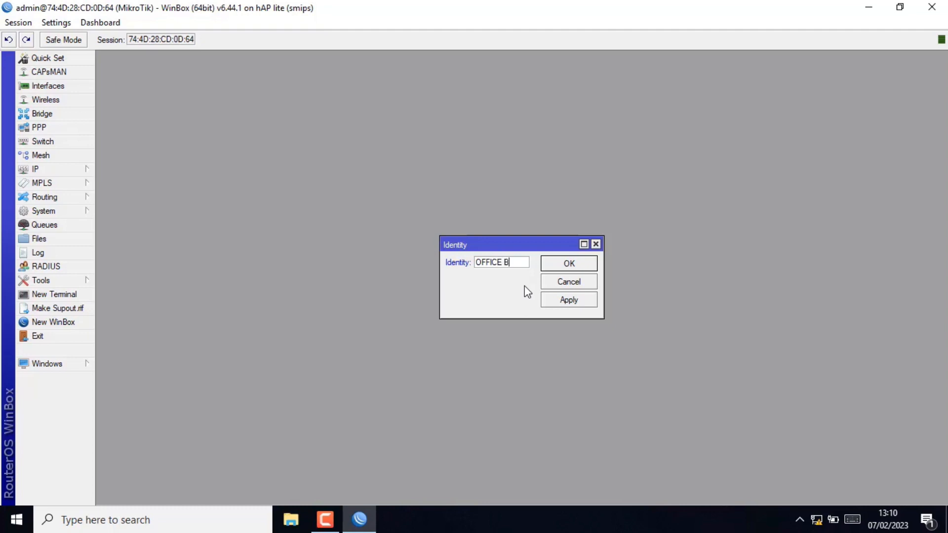
click(570, 305)
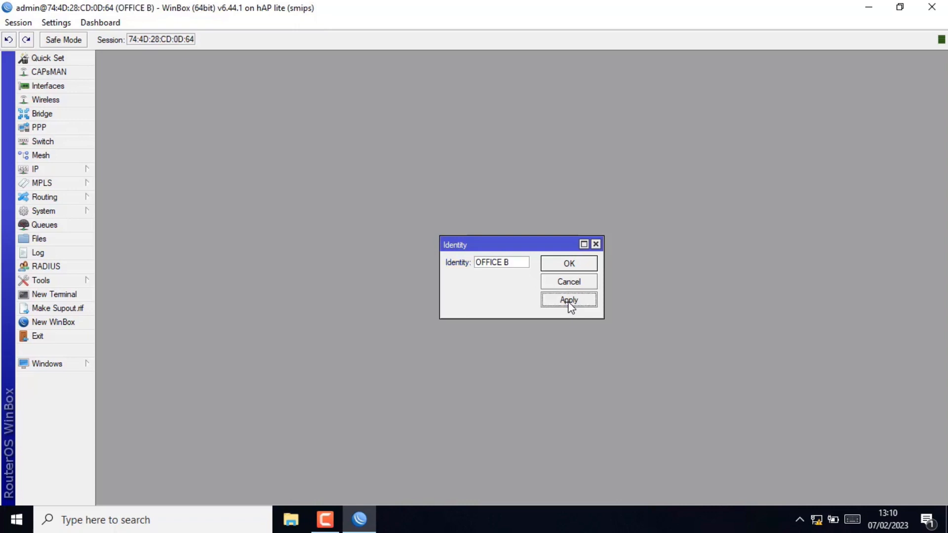
click(570, 264)
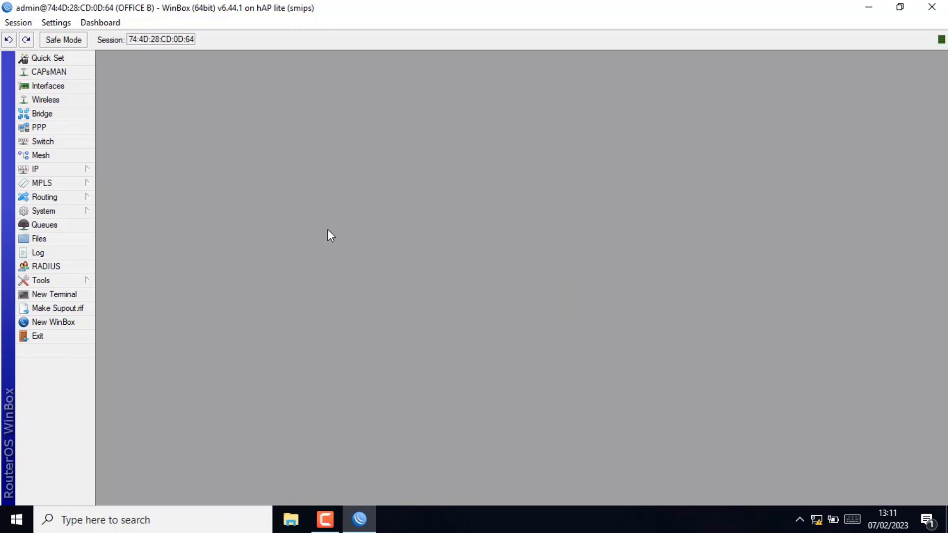
- Add a DHCP client on ether1, which binds to 172.23.2.16/24
click(87, 167)
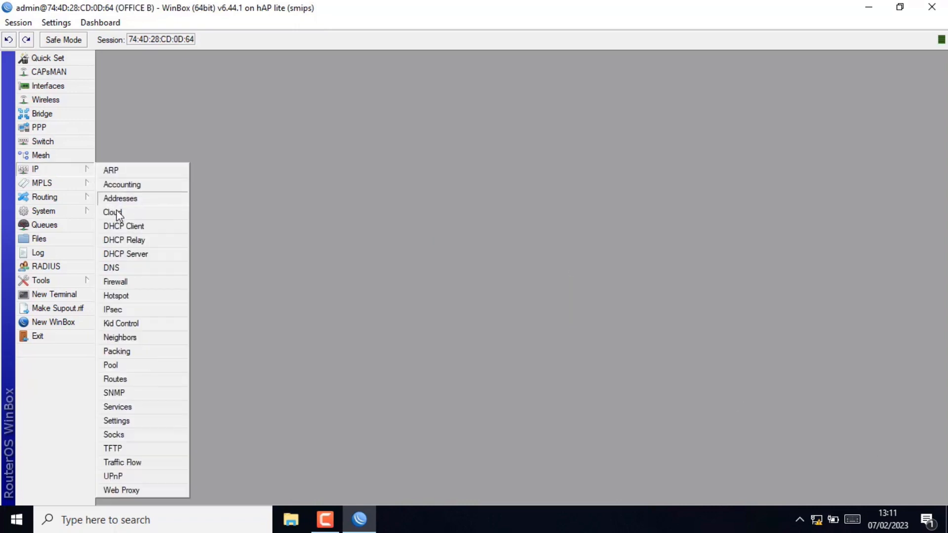
click(122, 226)
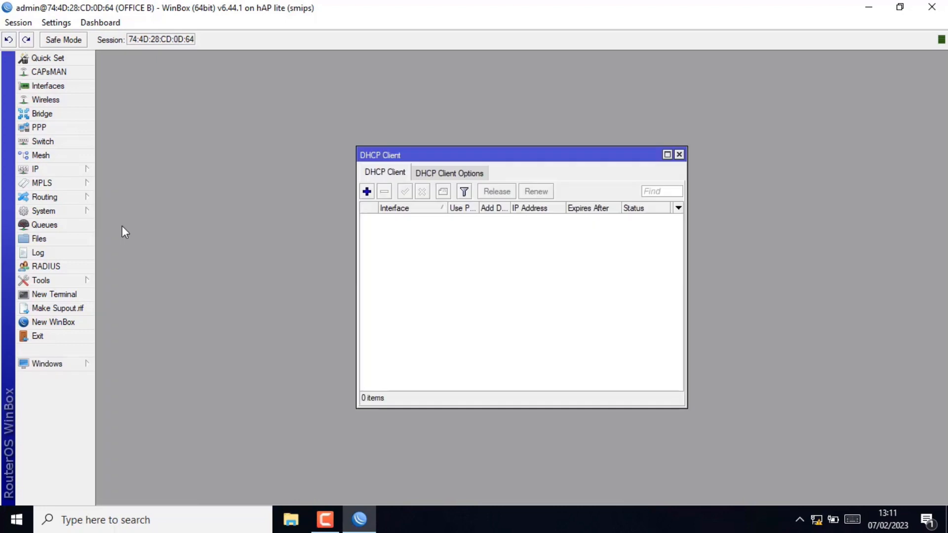
click(367, 192)
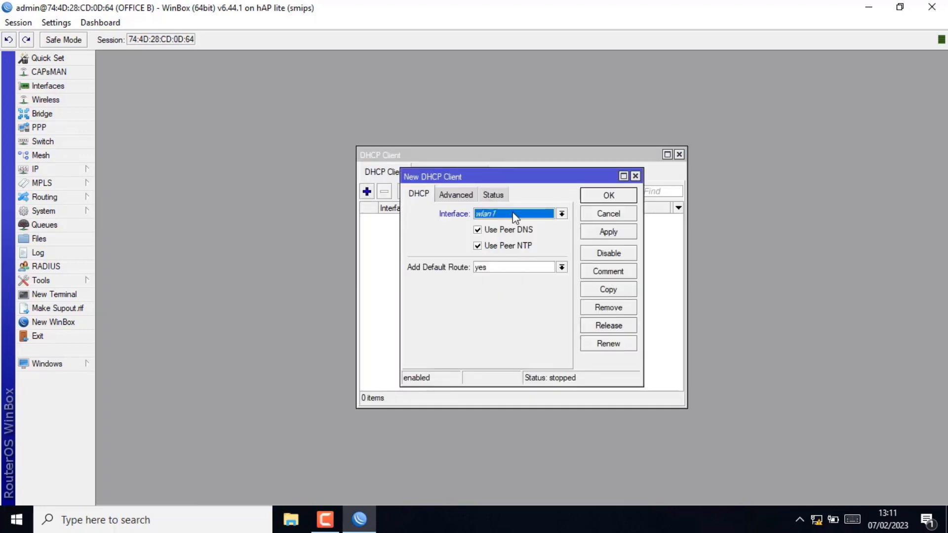
click(512, 214)
click(501, 225)
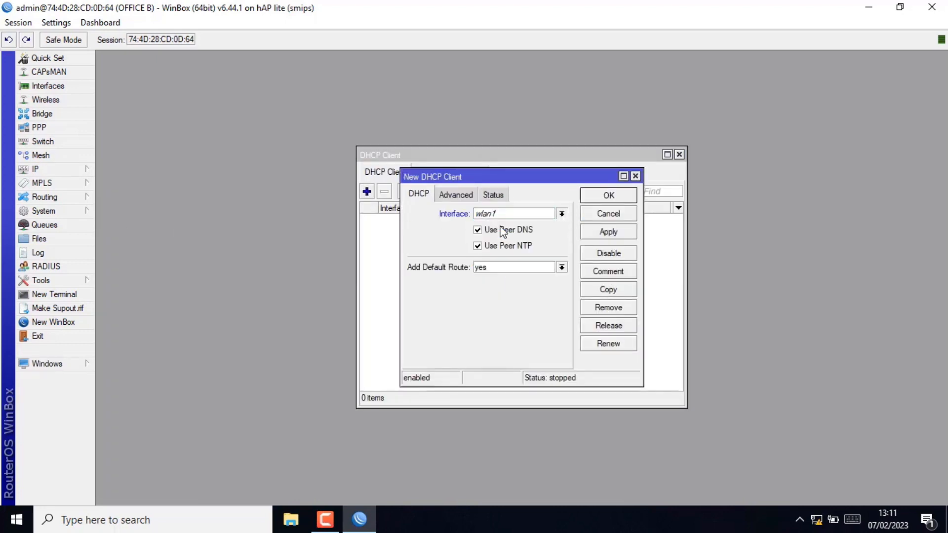
click(596, 230)
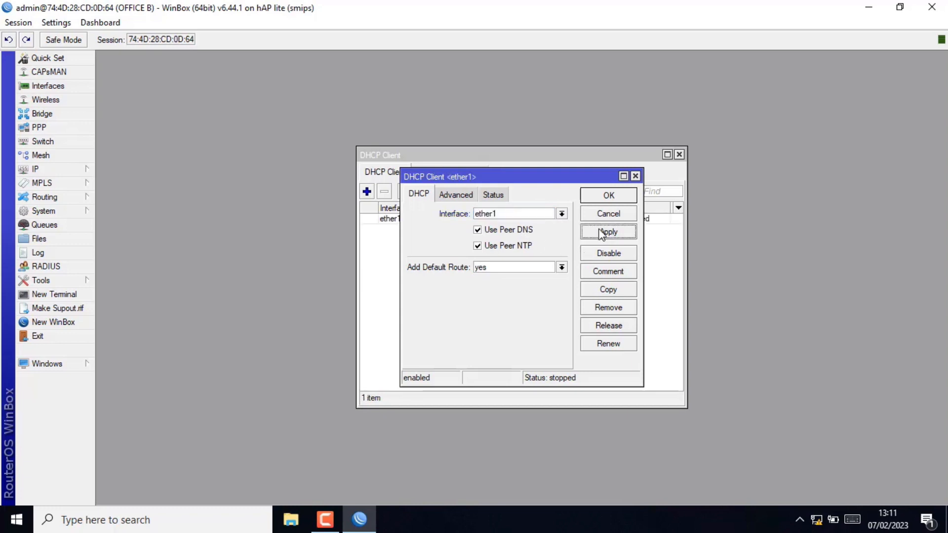
click(615, 196)
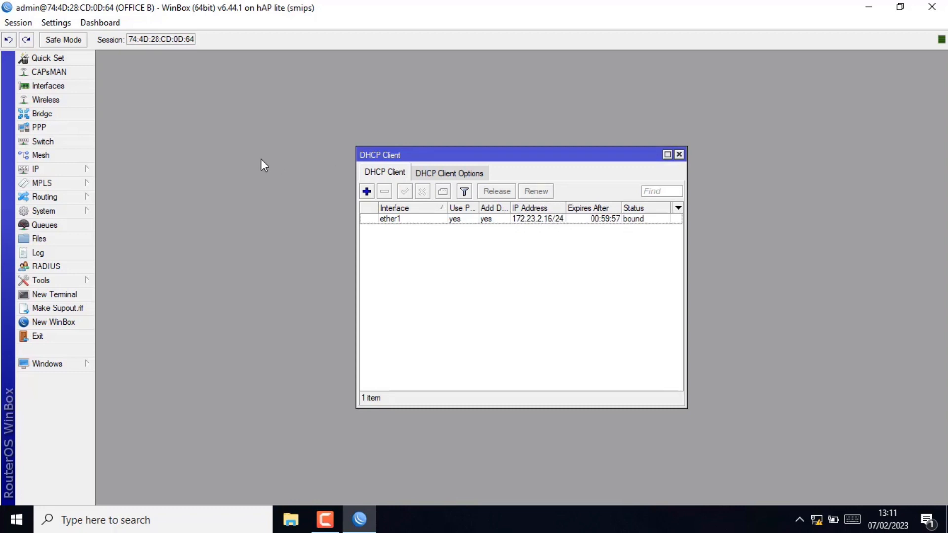
- Add address 192.168.30.1/24 on ether2, then close the DHCP Client window
click(68, 169)
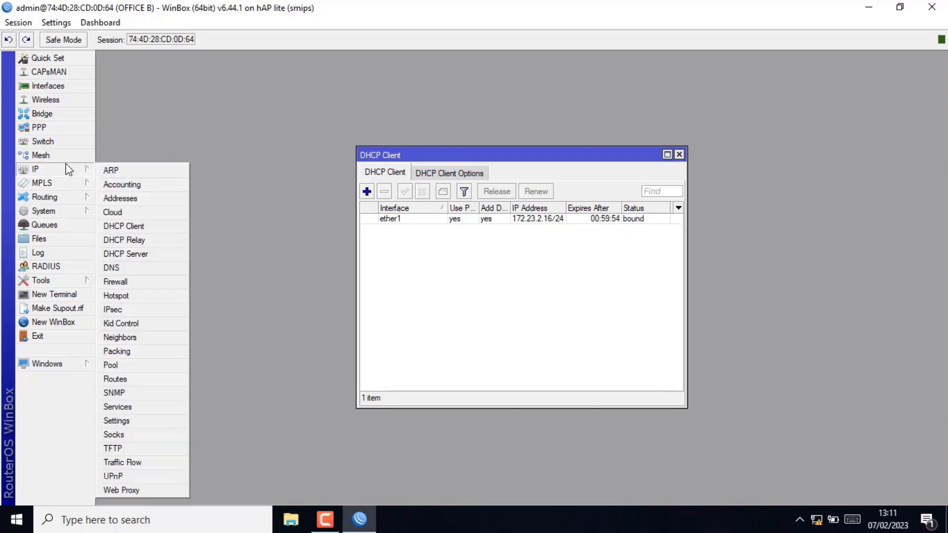
click(127, 200)
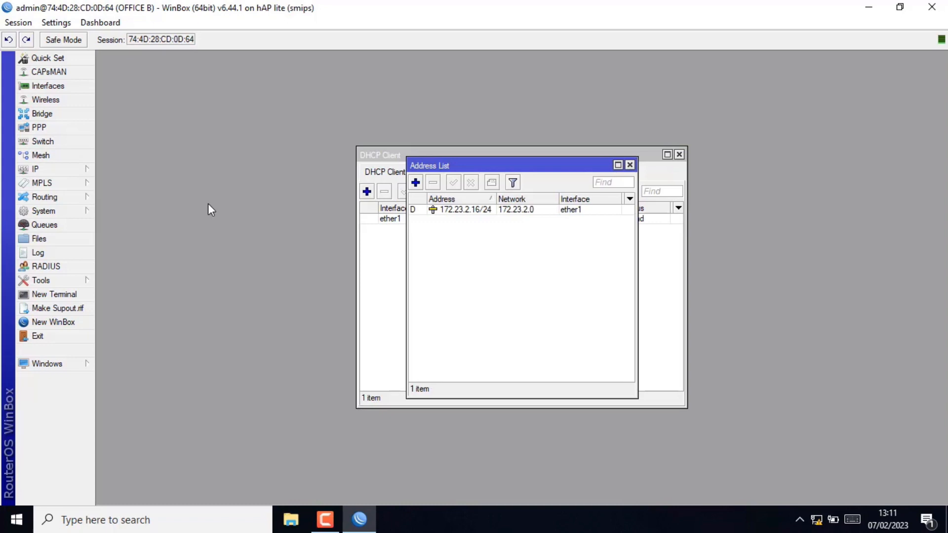
click(416, 182)
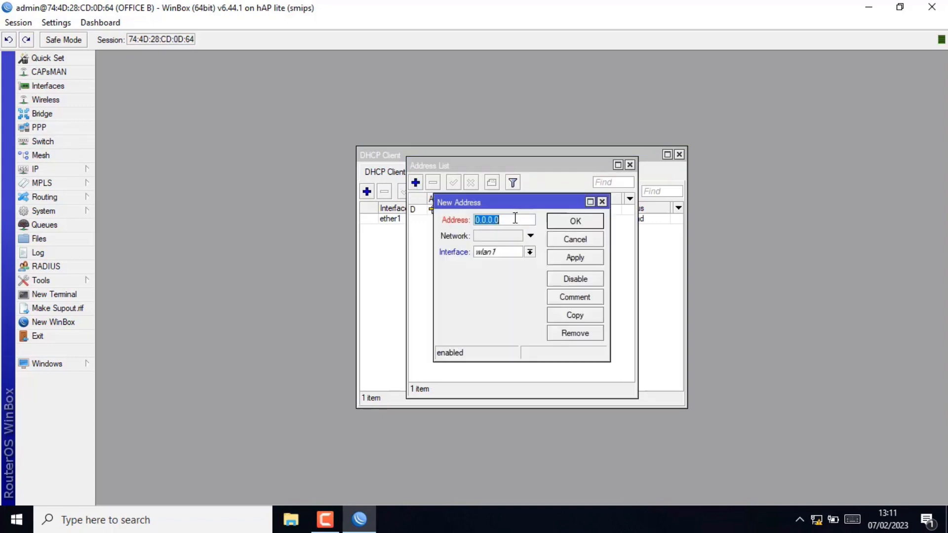
text(192.168.30.1/24)
click(529, 252)
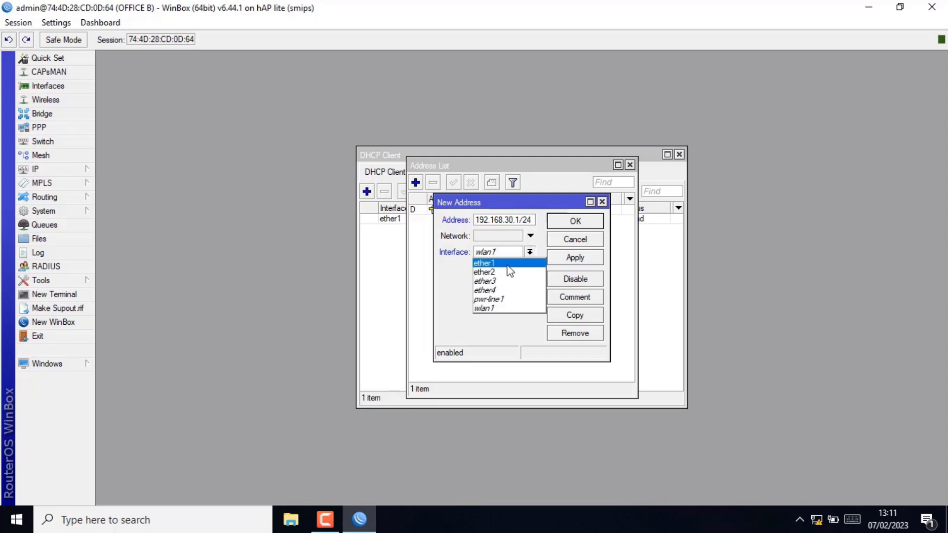
click(494, 271)
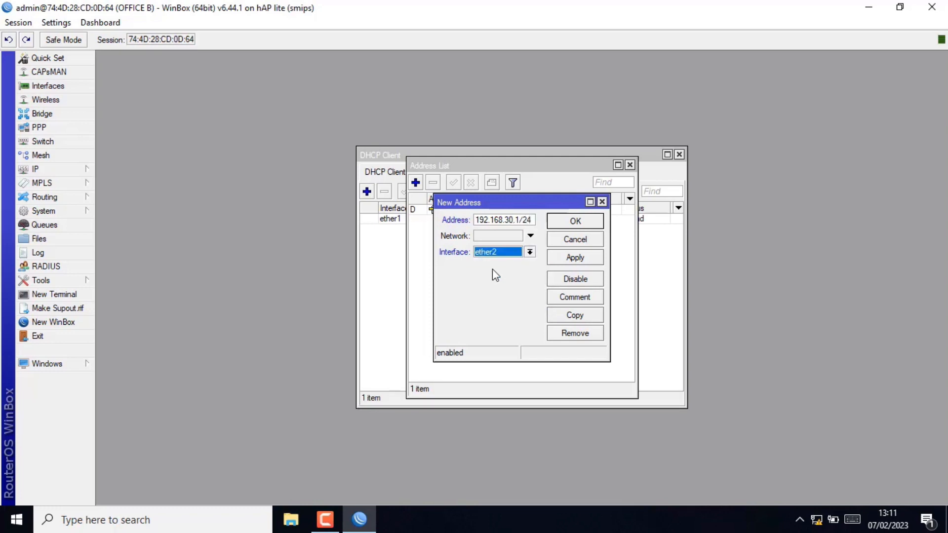
click(576, 258)
click(593, 218)
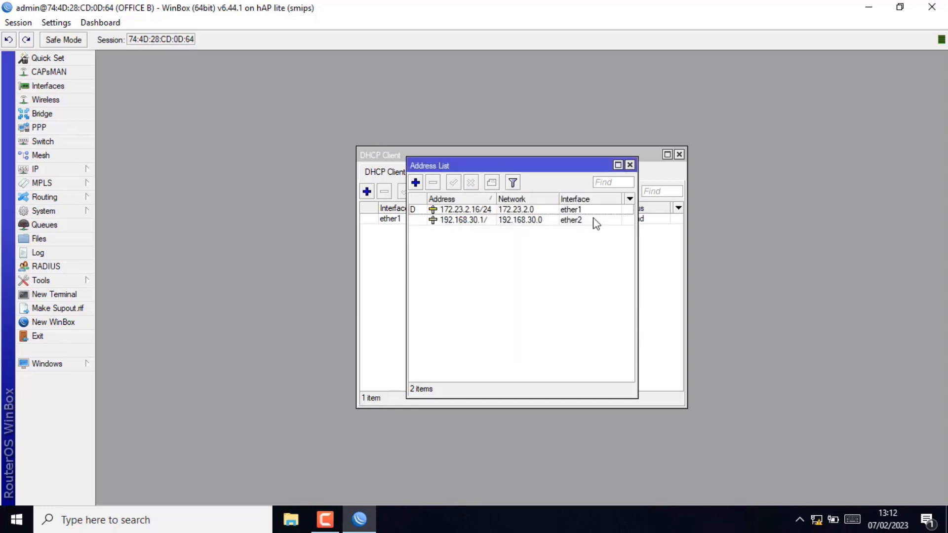
click(680, 154)
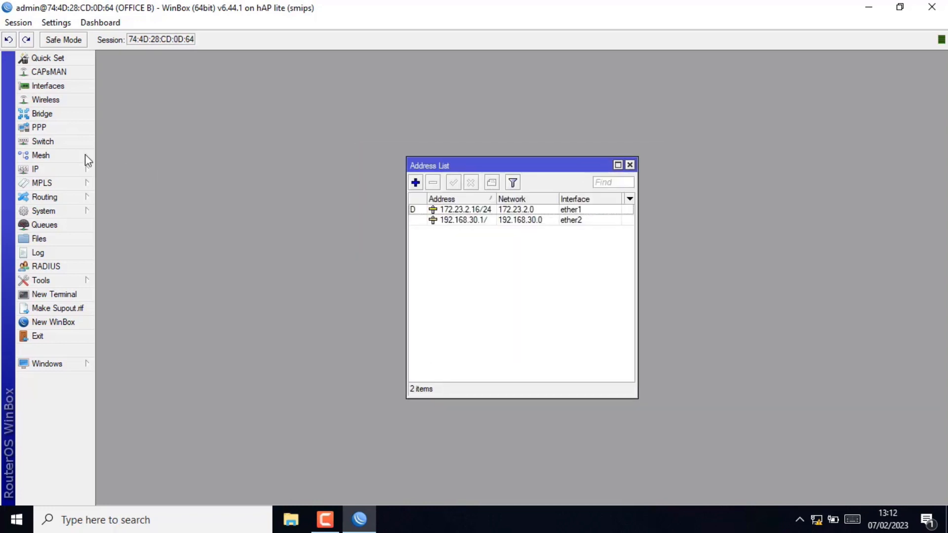
- Run DHCP Setup on ether2, accepting gateway 192.168.30.1 and defaults to create dhcp1 with dhcp_pool0
click(54, 169)
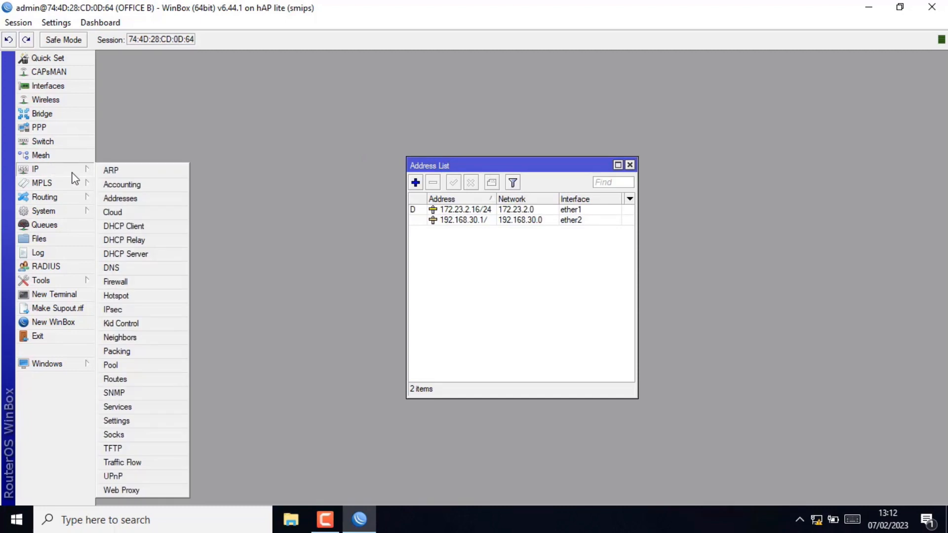
click(142, 254)
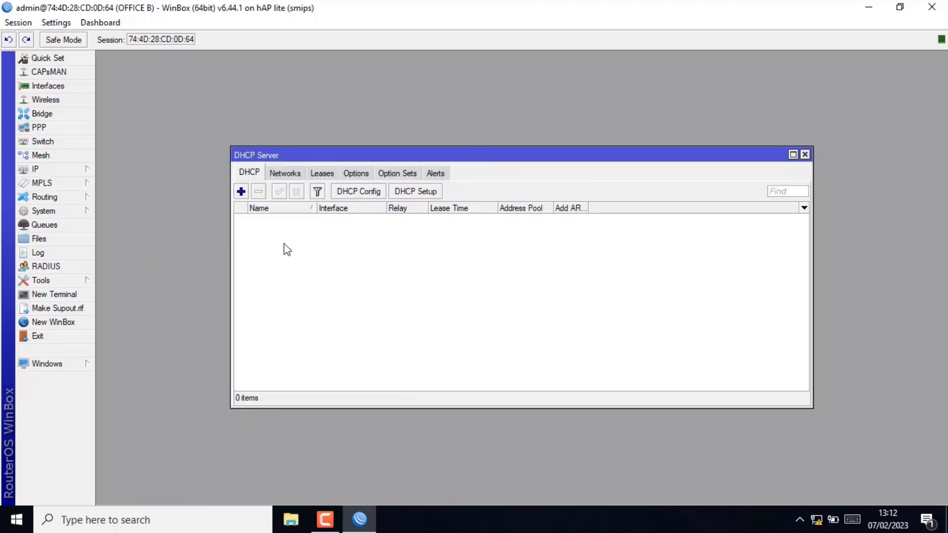
click(404, 193)
click(542, 277)
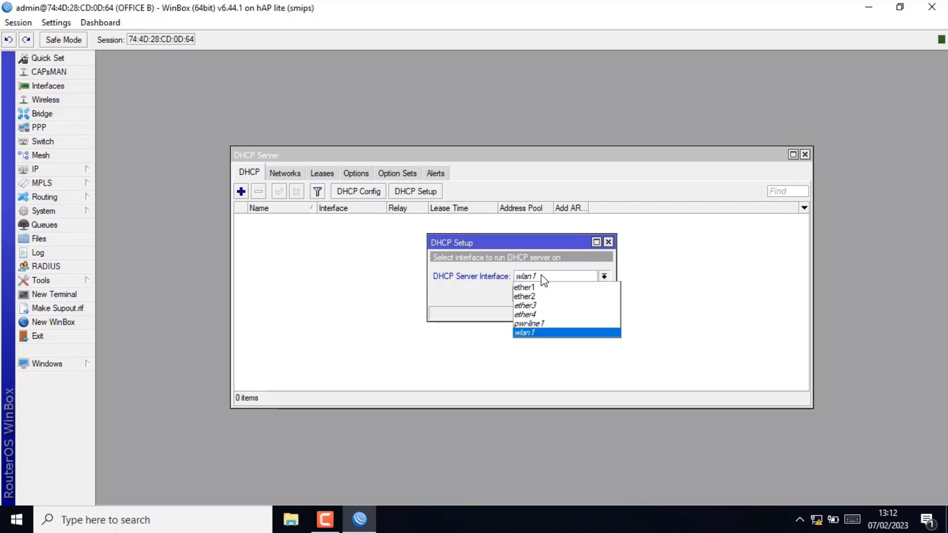
click(543, 296)
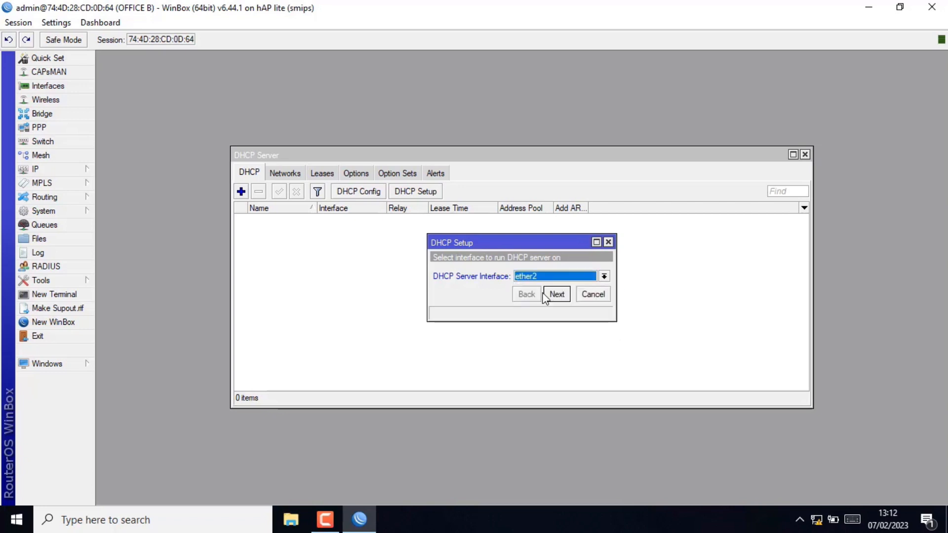
click(552, 295)
click(550, 295)
click(548, 295)
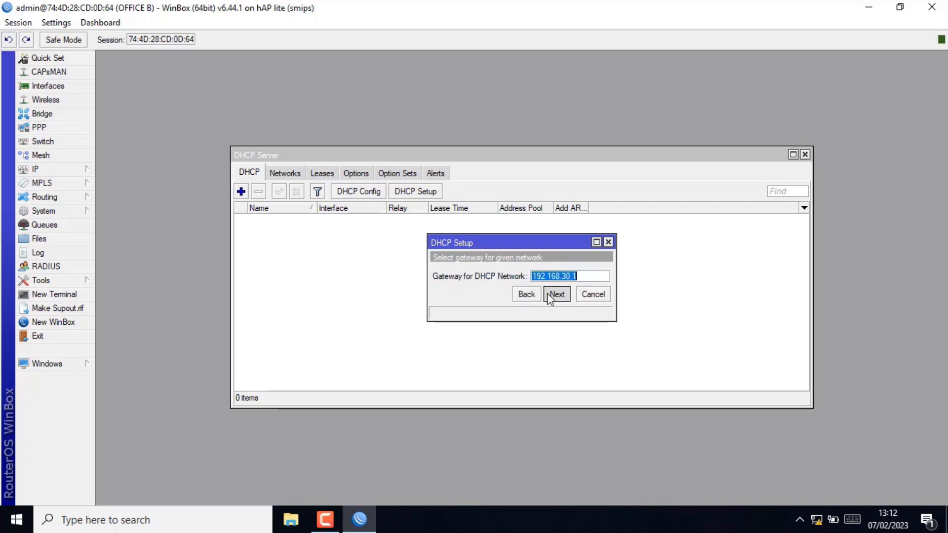
click(548, 294)
click(548, 294)
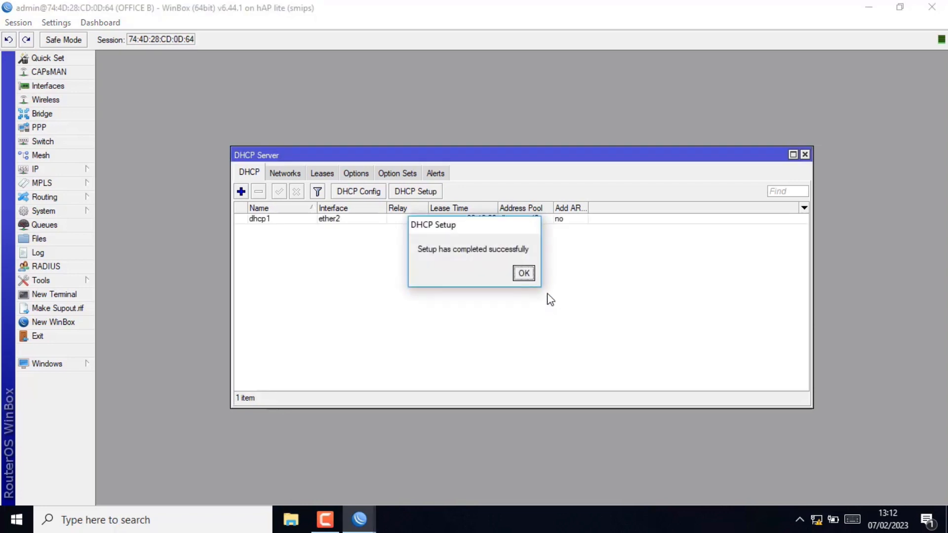
click(523, 273)
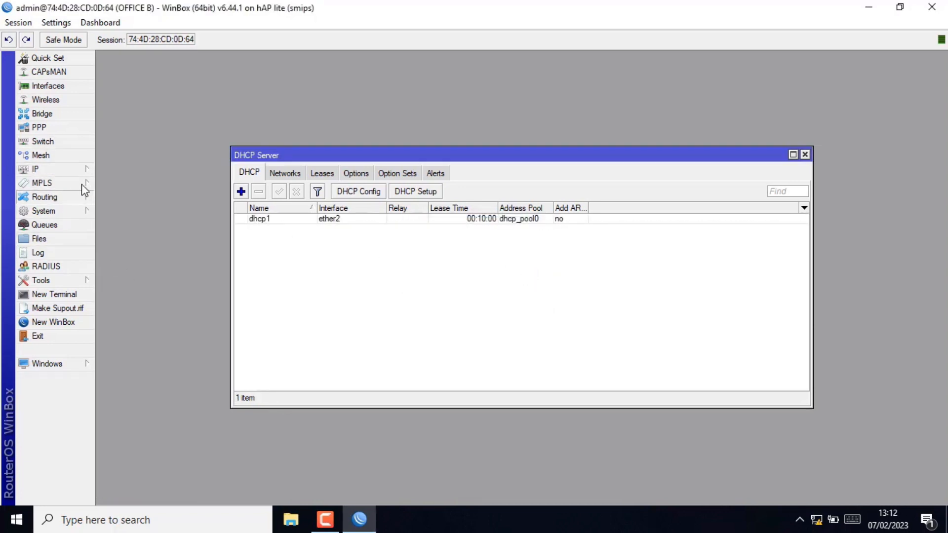
- Add a srcnat NAT rule with Out. Interface ether1 and action masquerade
mouse_move(78, 173)
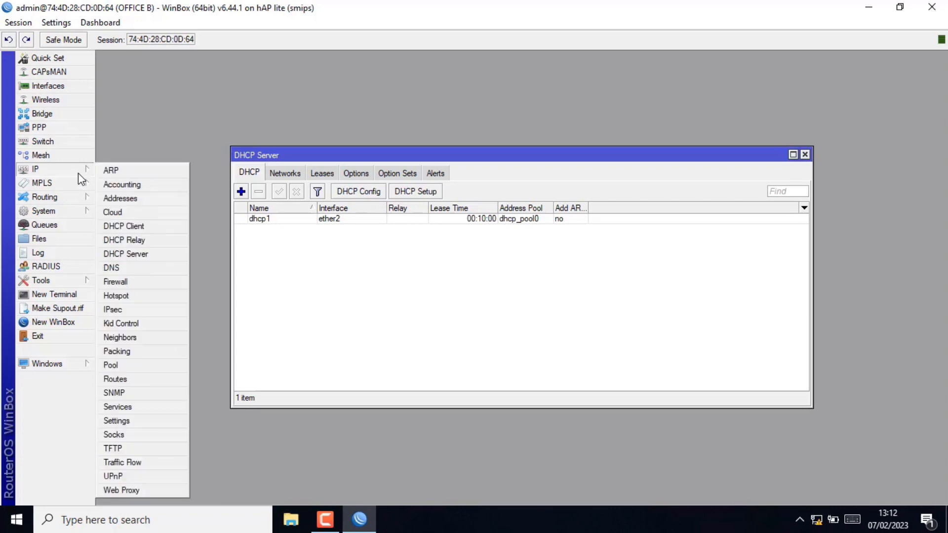
click(135, 280)
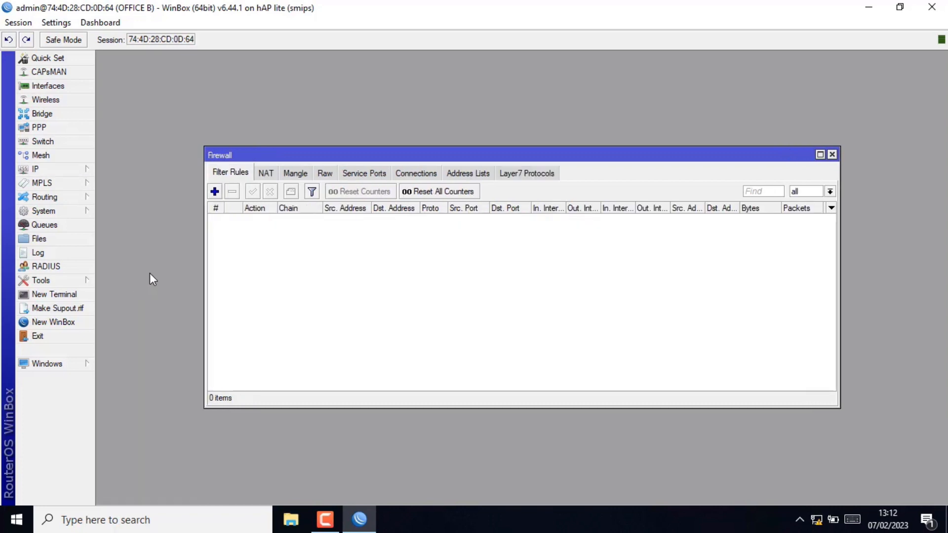
click(267, 174)
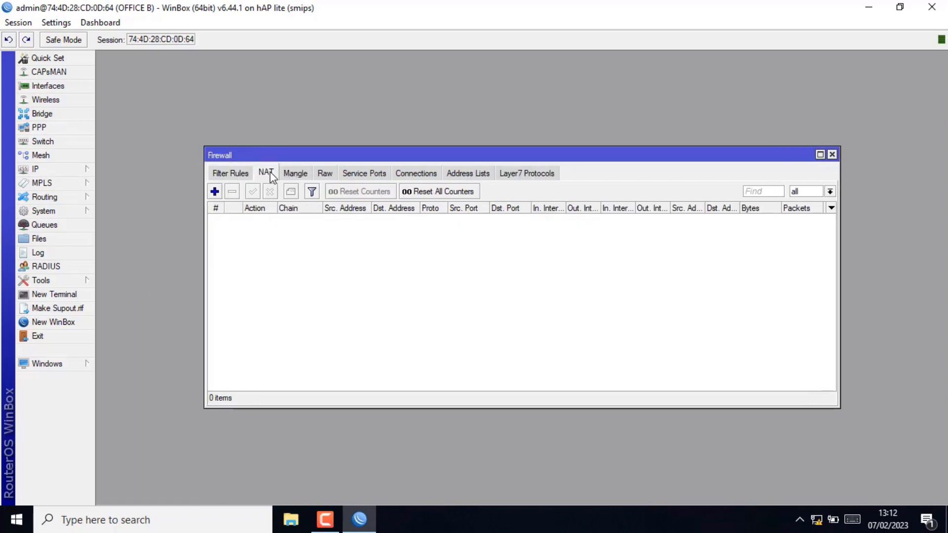
click(215, 191)
click(490, 290)
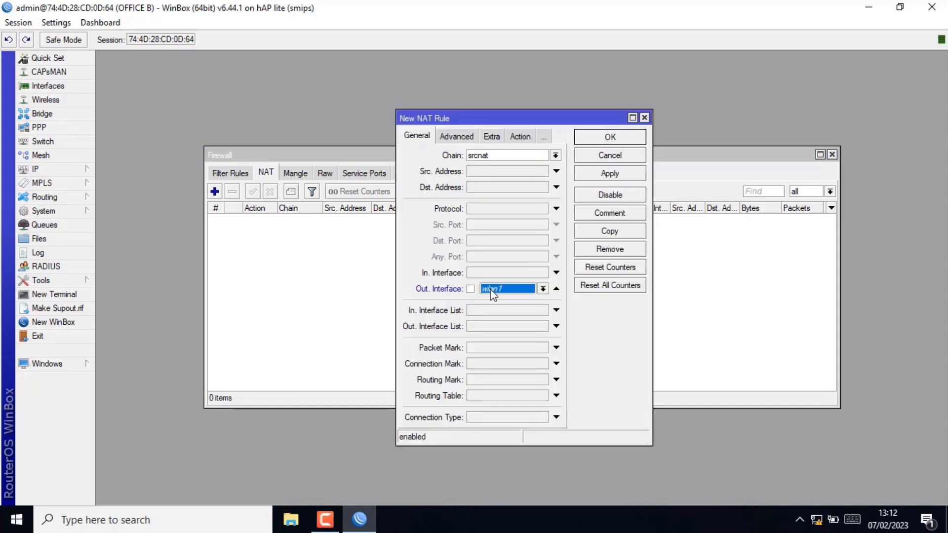
click(543, 289)
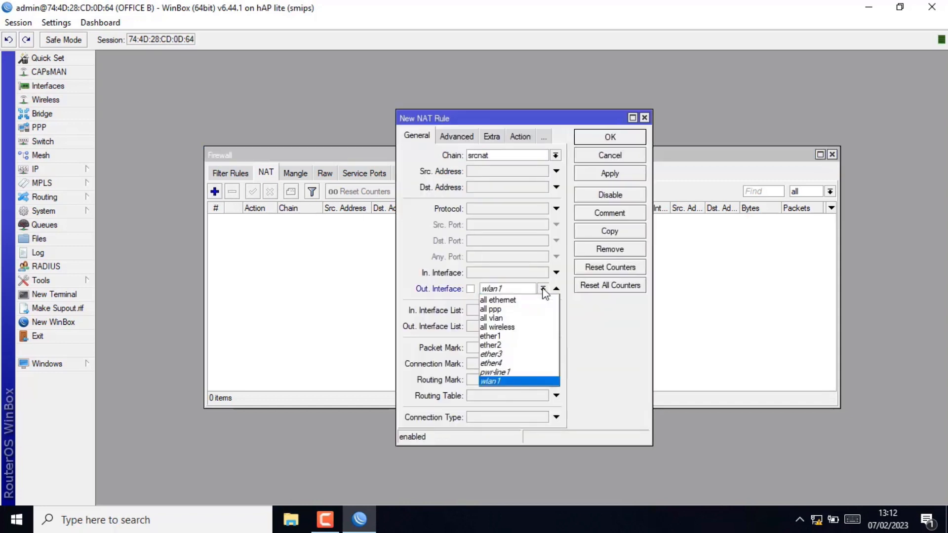
click(501, 336)
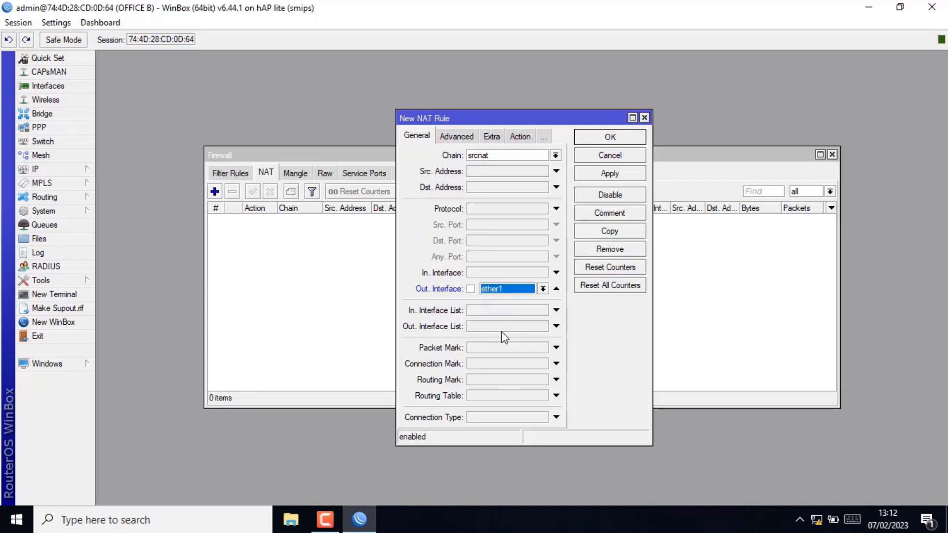
click(519, 138)
click(555, 155)
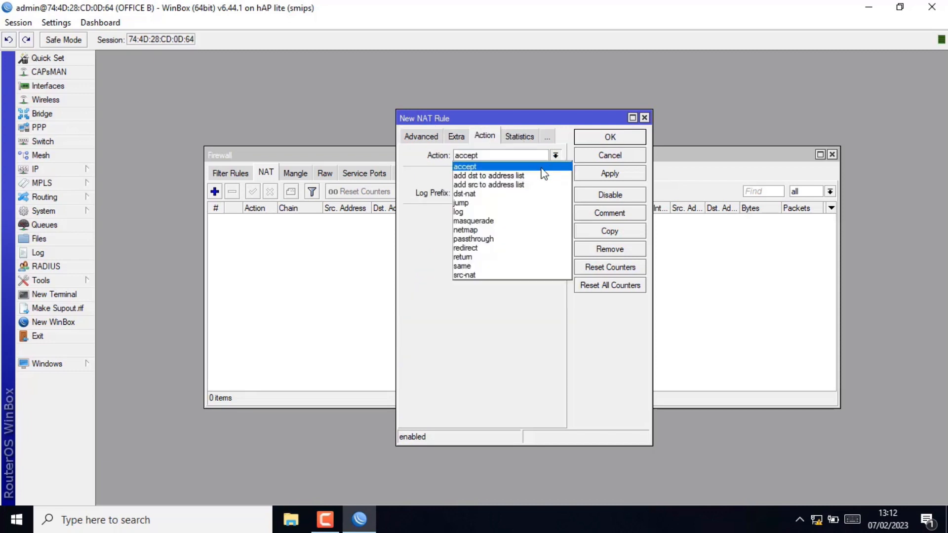
click(494, 221)
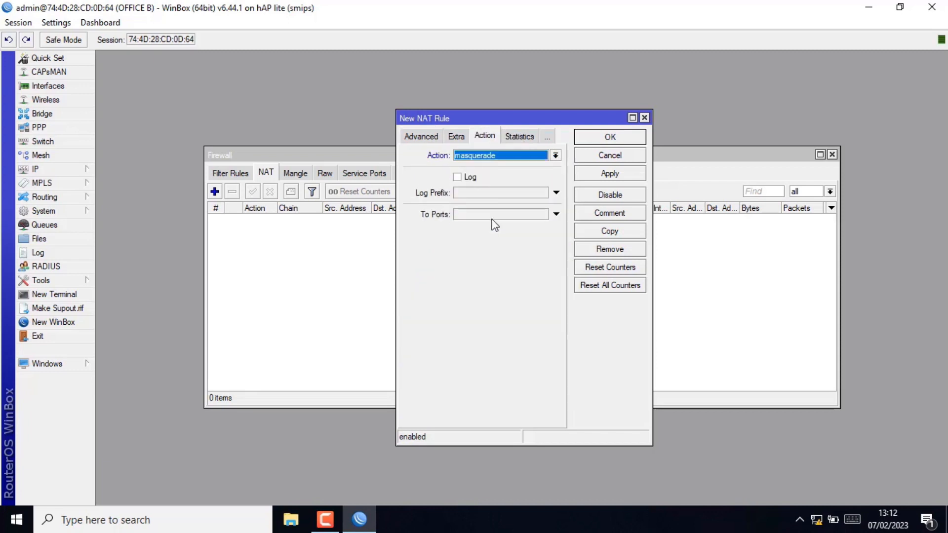
click(610, 174)
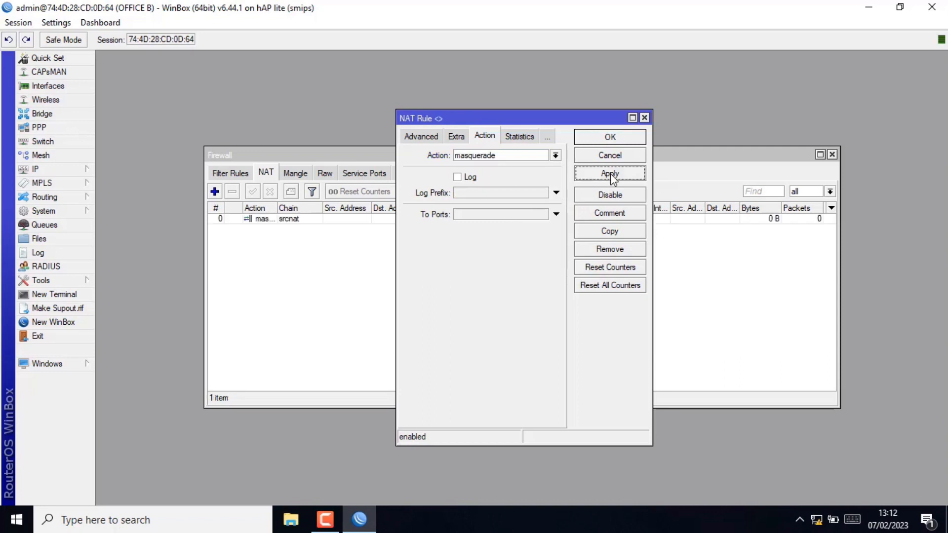
click(625, 138)
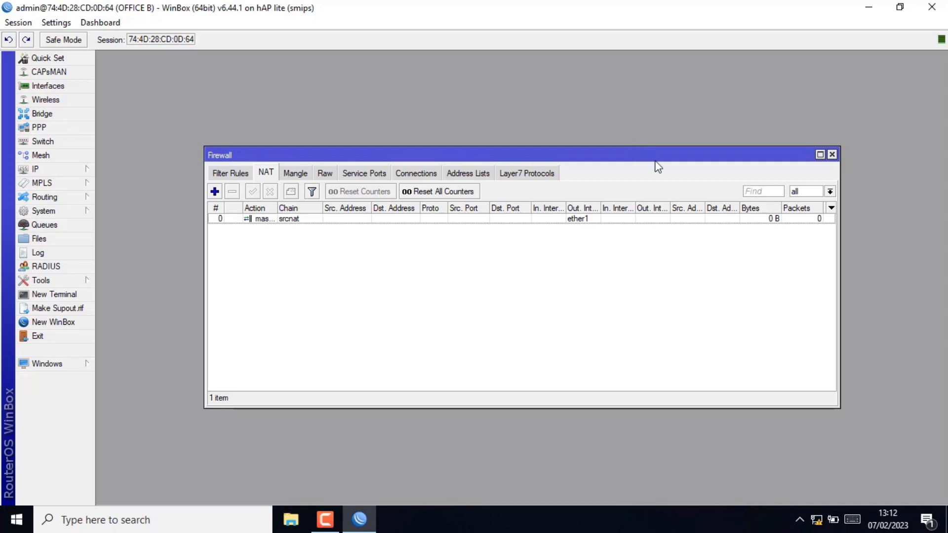
- Disable and re-enable the PC's Ethernet adapter in Network Connections
right_click(815, 520)
click(806, 504)
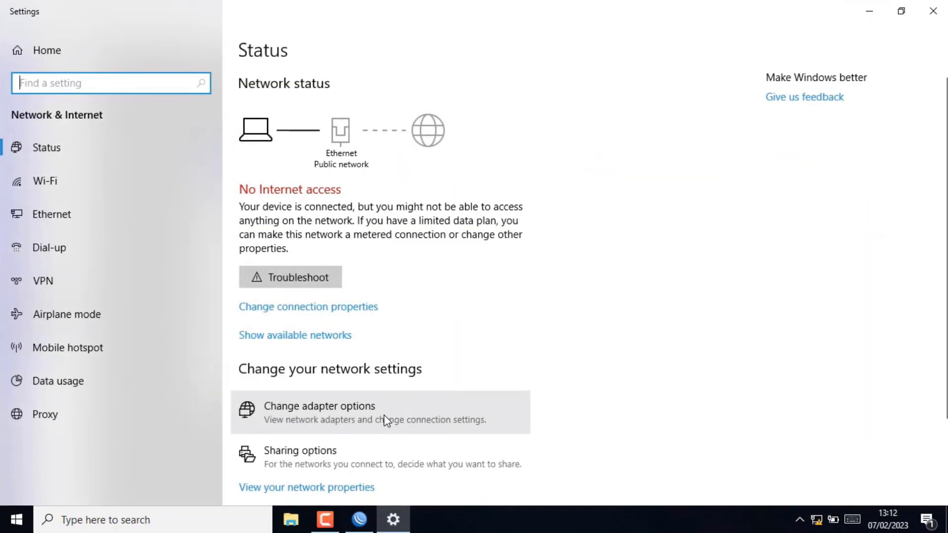
click(385, 420)
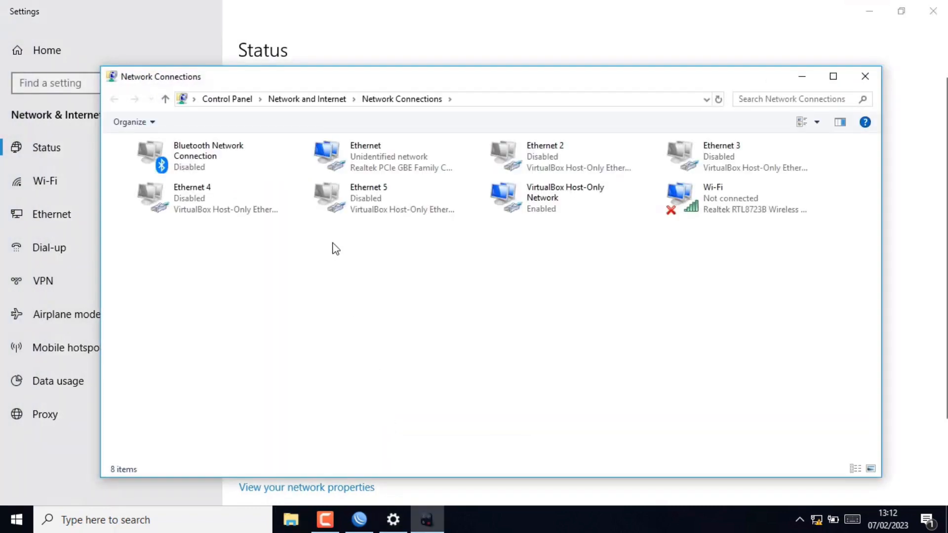
right_click(390, 159)
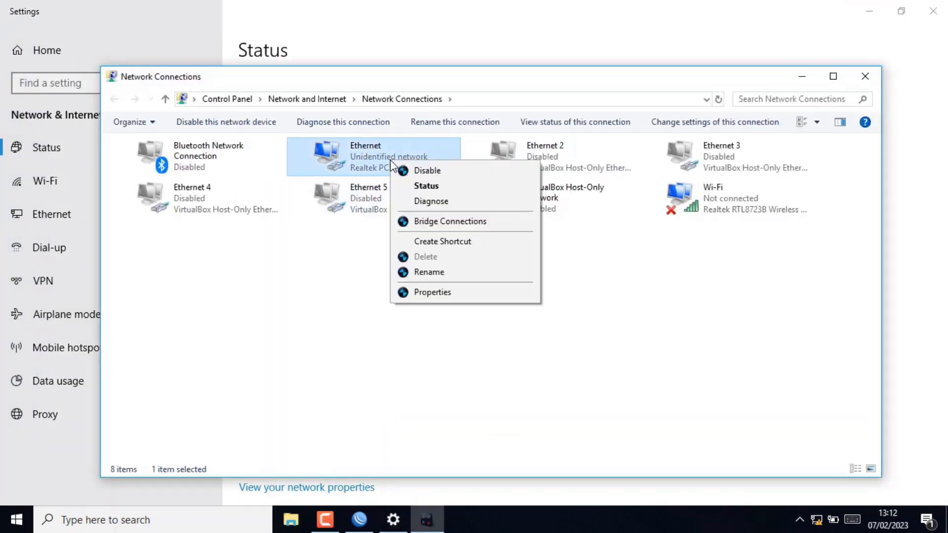
click(423, 170)
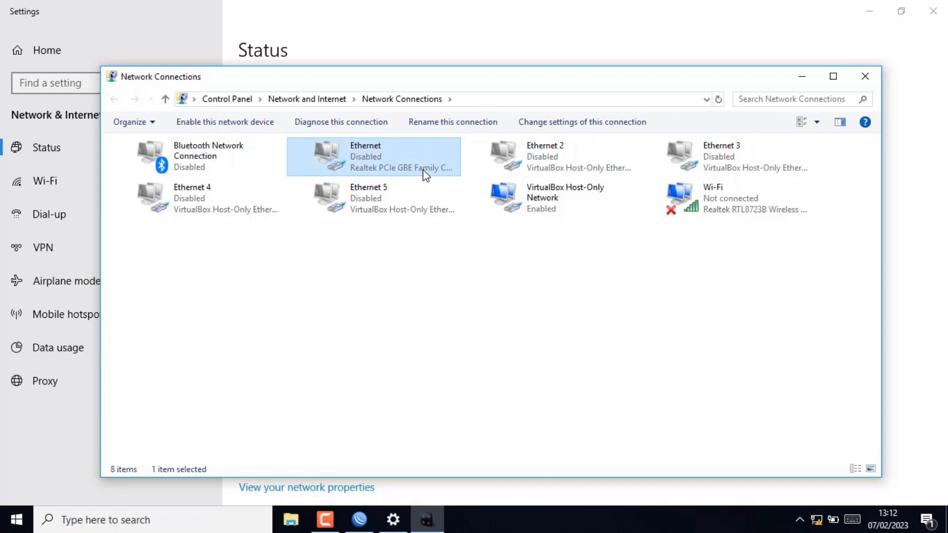
double_click(404, 157)
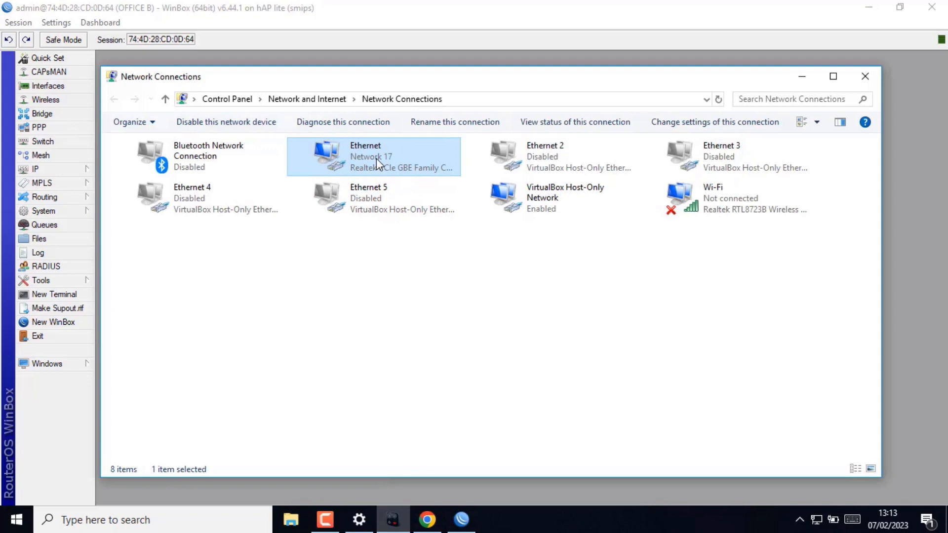
- Check the Ethernet details show 192.168.30.254 with gateway 192.168.30.1, then close them
right_click(376, 158)
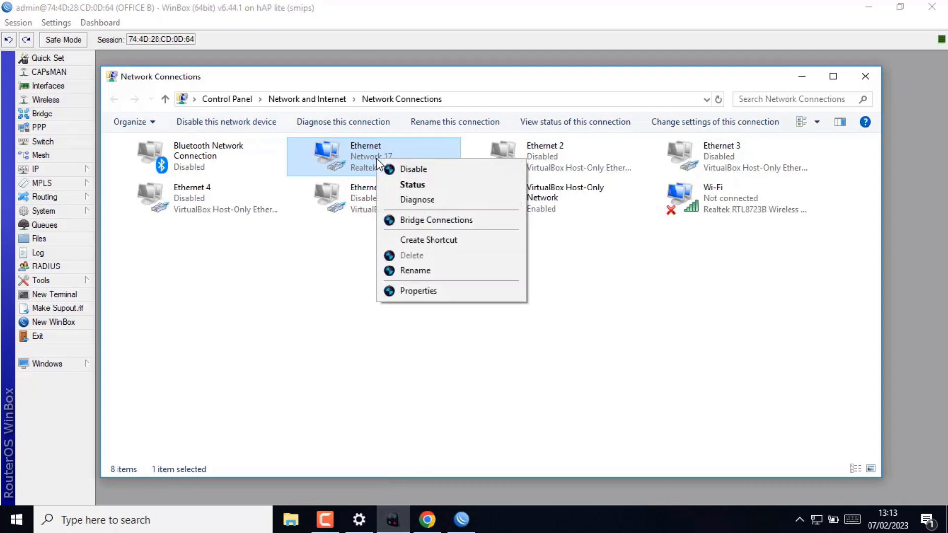
click(396, 182)
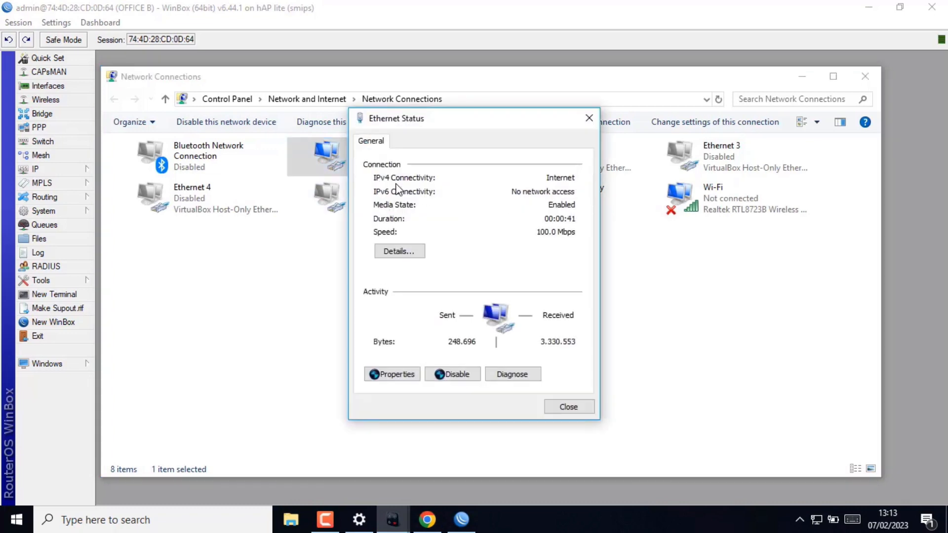
click(413, 250)
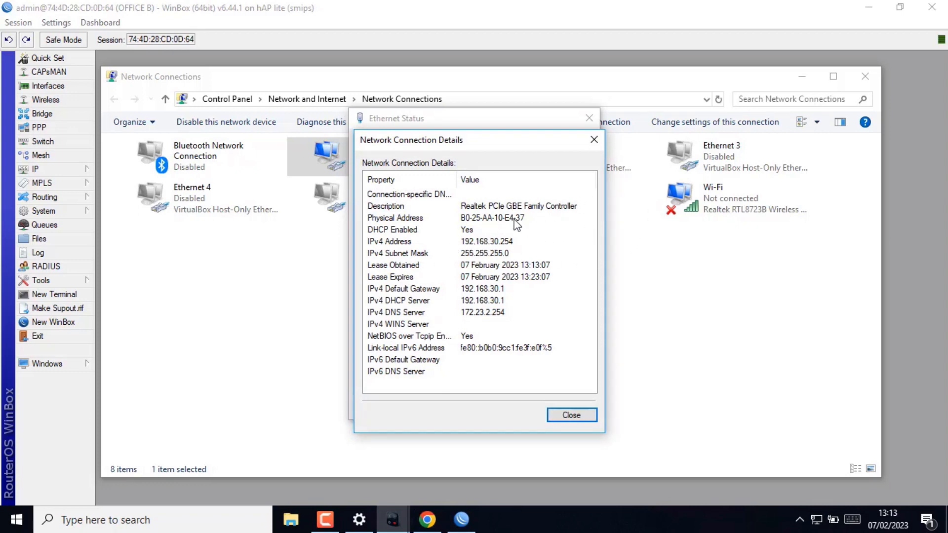
click(592, 134)
click(592, 118)
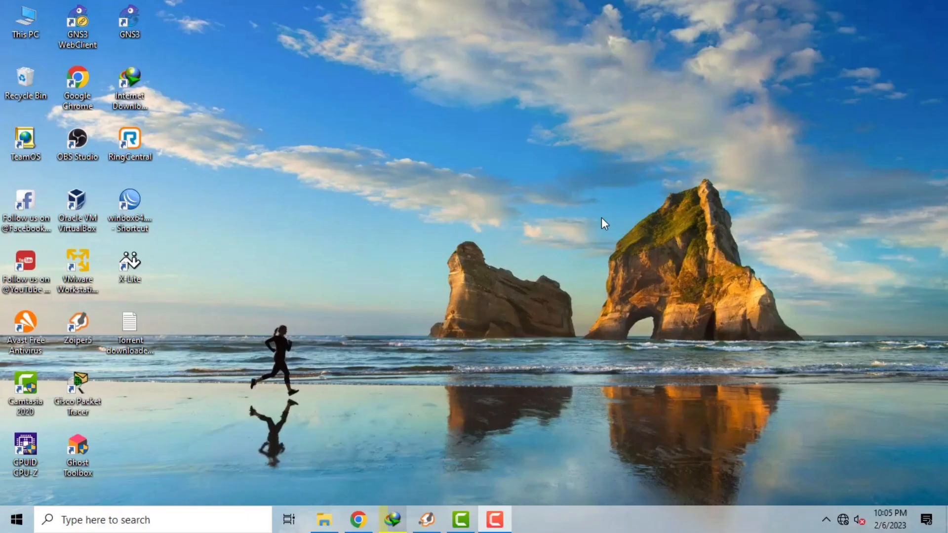
- Launch winbox64.exe from drive D: and log in to the neighbouring hAP ac lite router
click(323, 519)
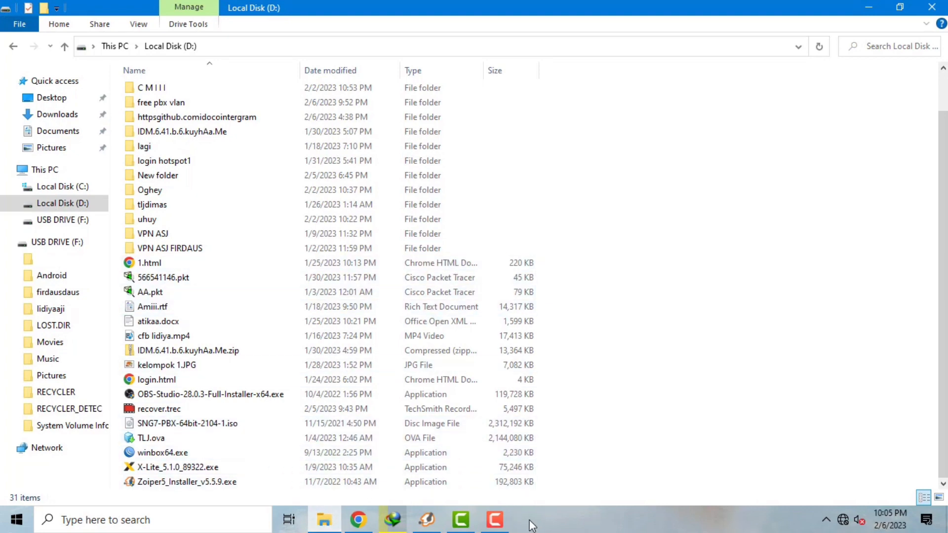
double_click(453, 455)
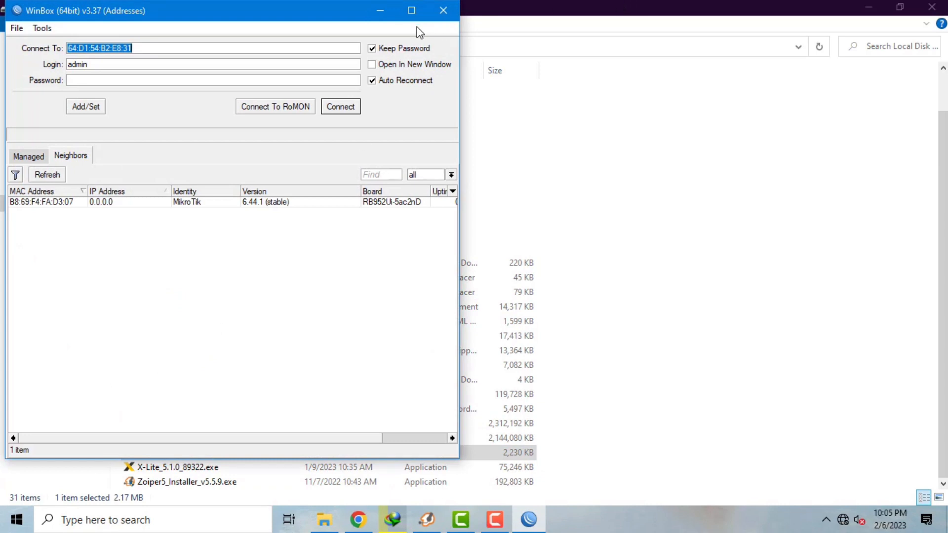
click(411, 11)
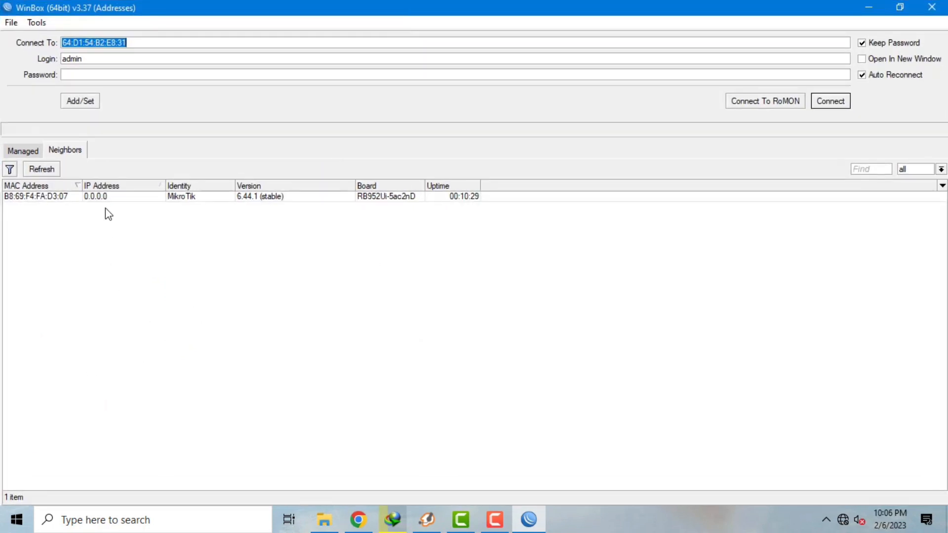
click(37, 197)
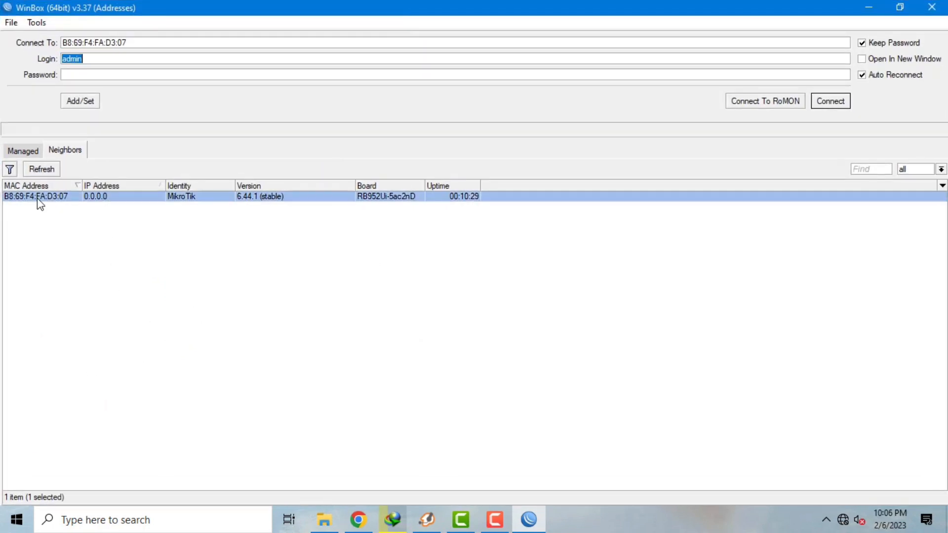
click(829, 107)
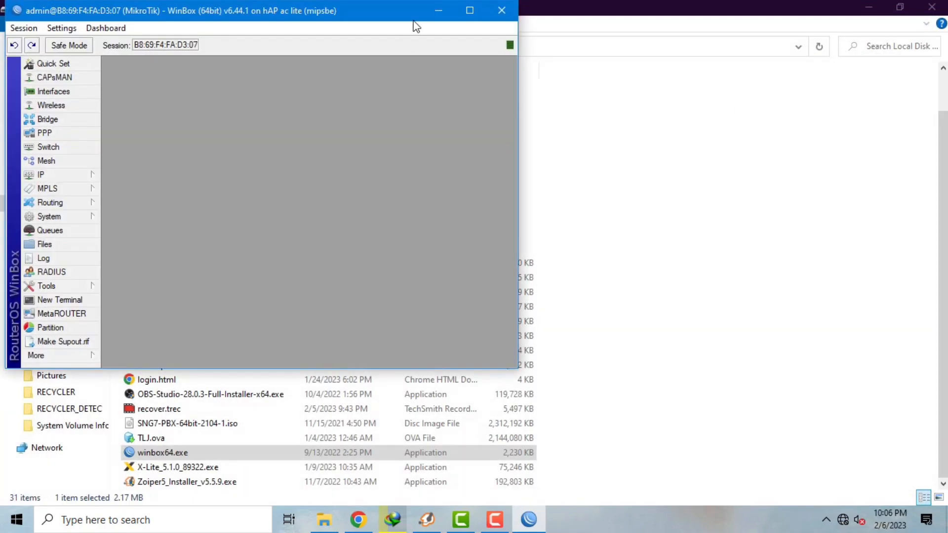
click(468, 11)
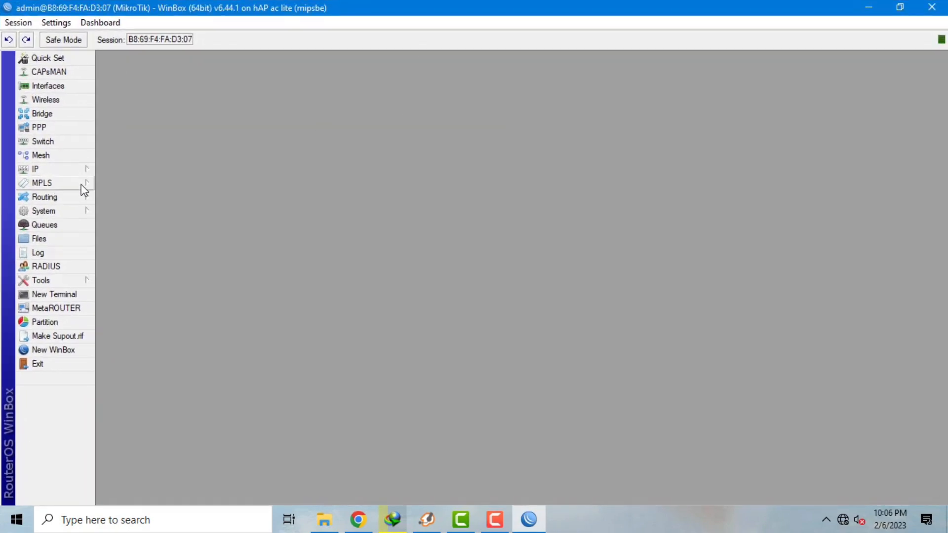
- Reset that router with No Default Configuration, confirm the reboot, and close the leftover window
click(83, 211)
click(154, 371)
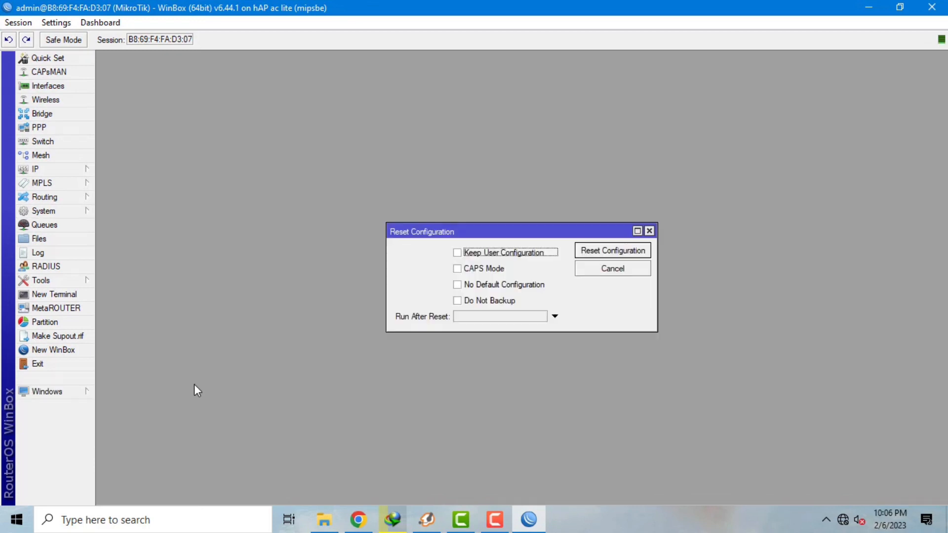
click(502, 286)
click(589, 259)
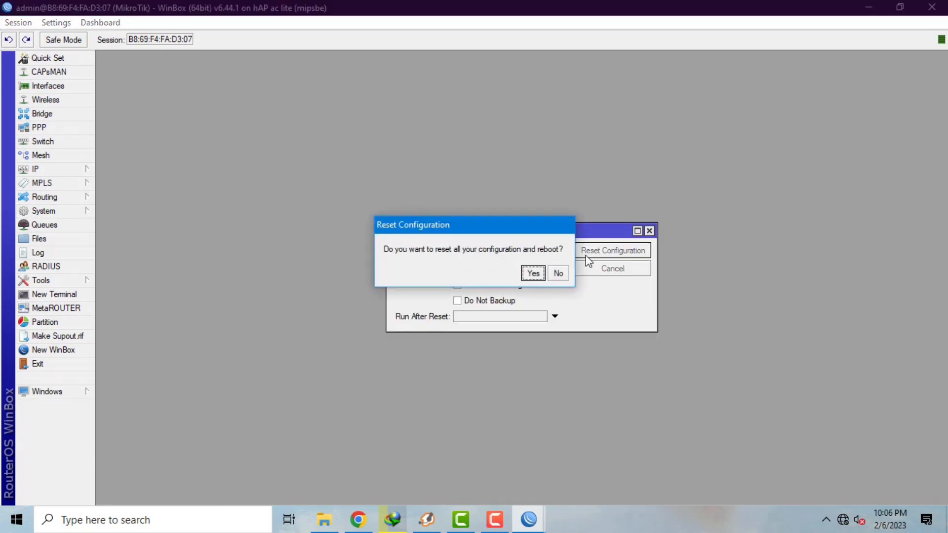
click(533, 273)
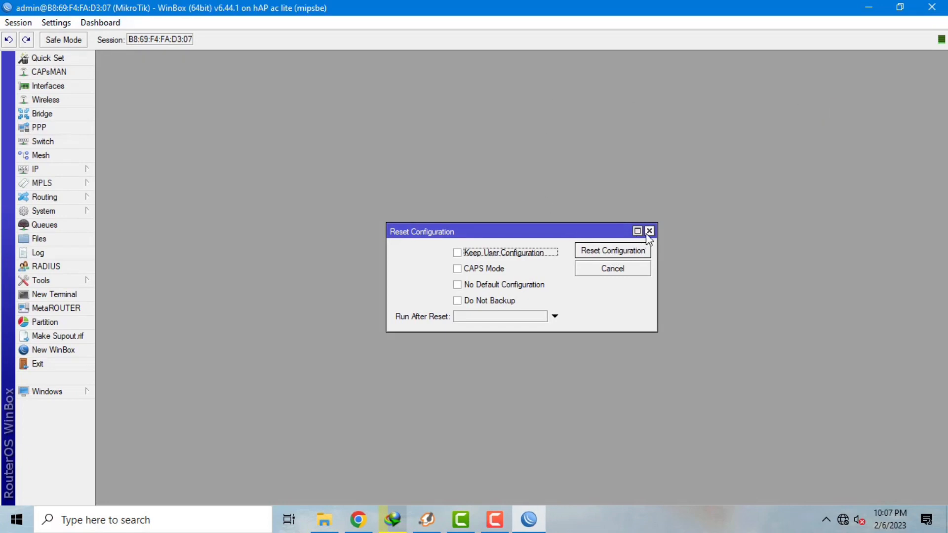
click(638, 250)
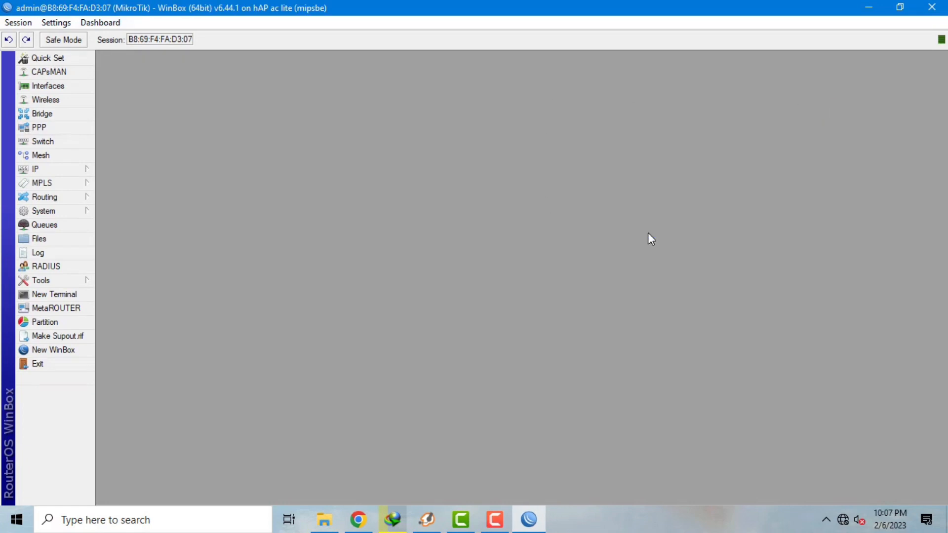
- Replace the router identity MikroTik with OFFICE A and apply it
click(87, 211)
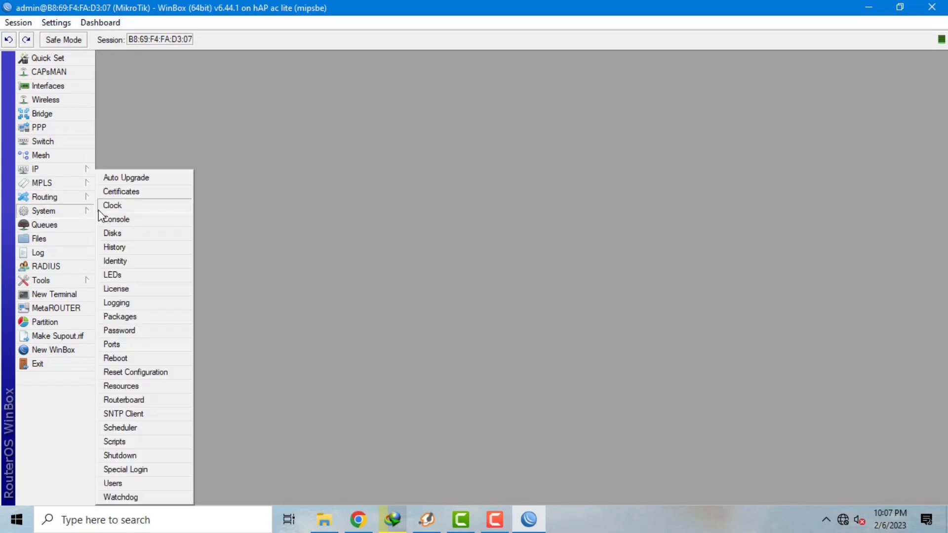
click(155, 263)
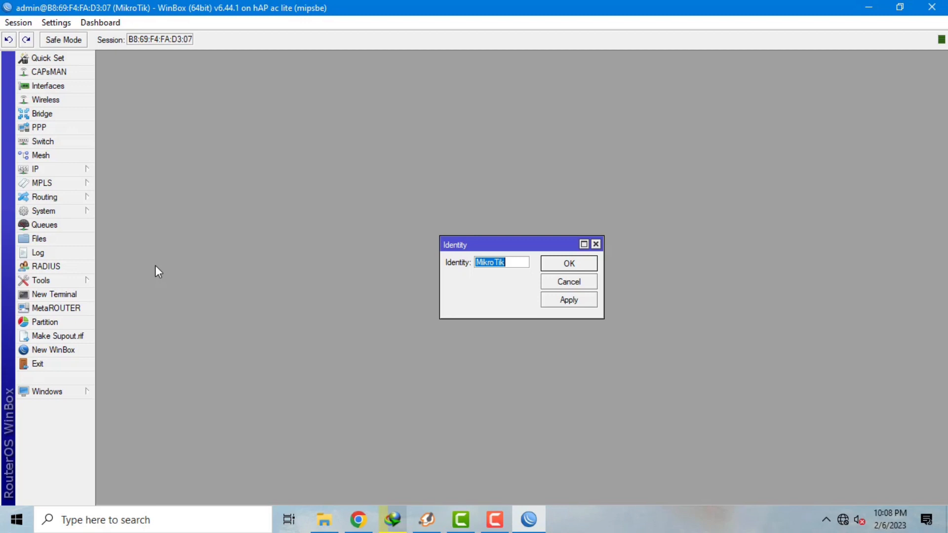
click(520, 263)
key(BackSpace)
key(BackSpace)
key(BackSpace)
key(BackSpace)
key(BackSpace)
key(BackSpace)
key(BackSpace)
key(BackSpace)
key(BackSpace)
key(BackSpace)
key(BackSpace)
key(BackSpace)
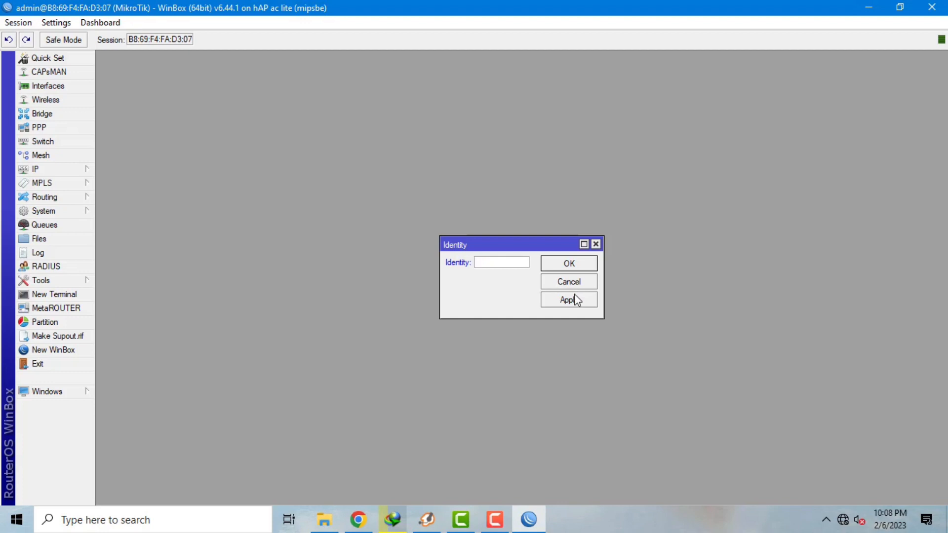
text(OFFICE)
click(579, 301)
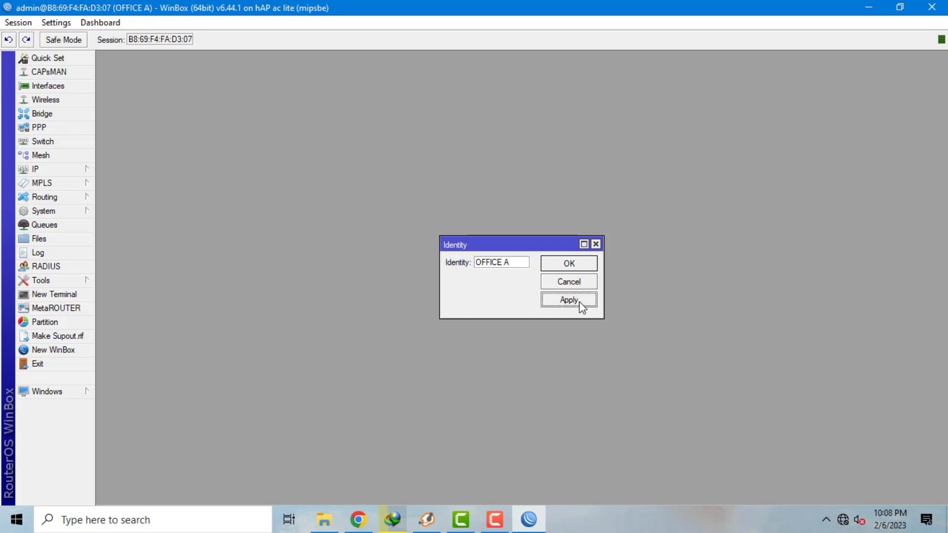
click(570, 266)
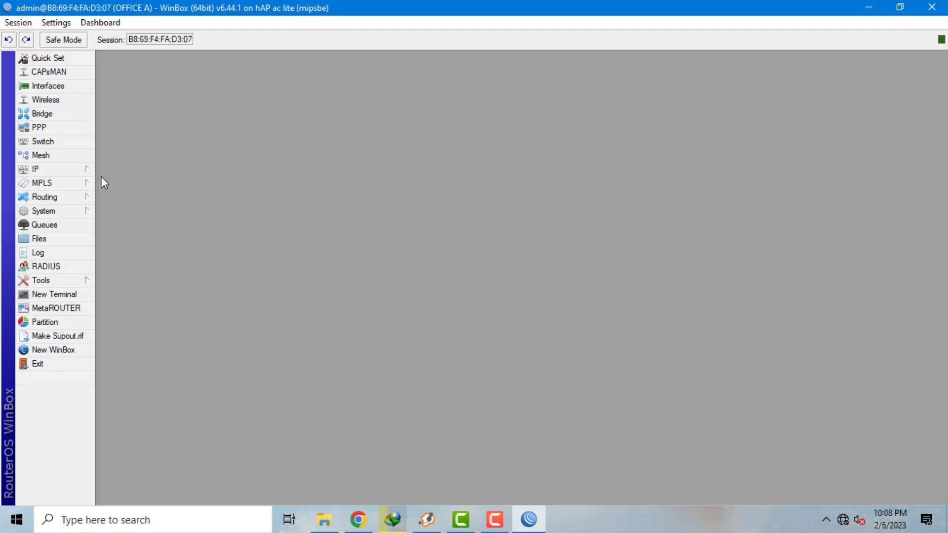
- Add a DHCP client on ether1, bound to 172.23.2.15/24, then close the DHCP Client list
click(87, 168)
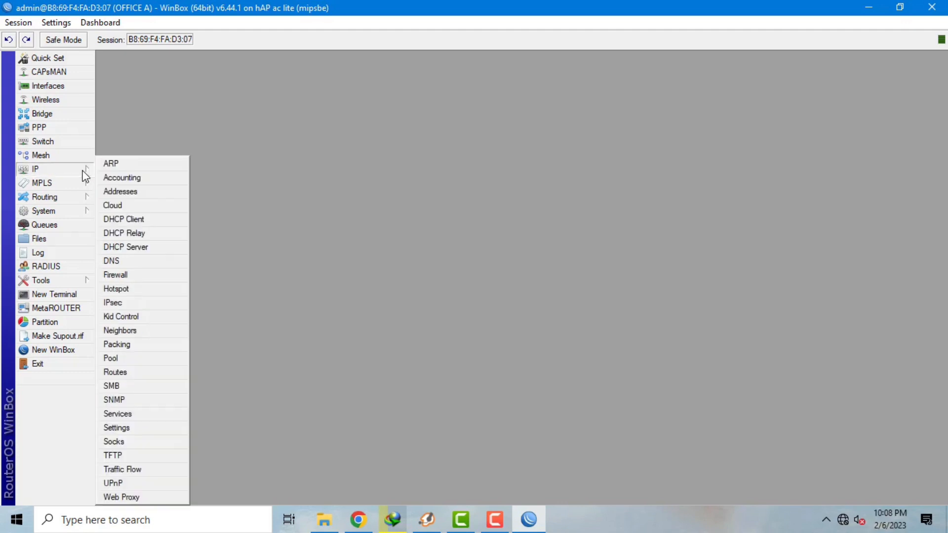
click(138, 220)
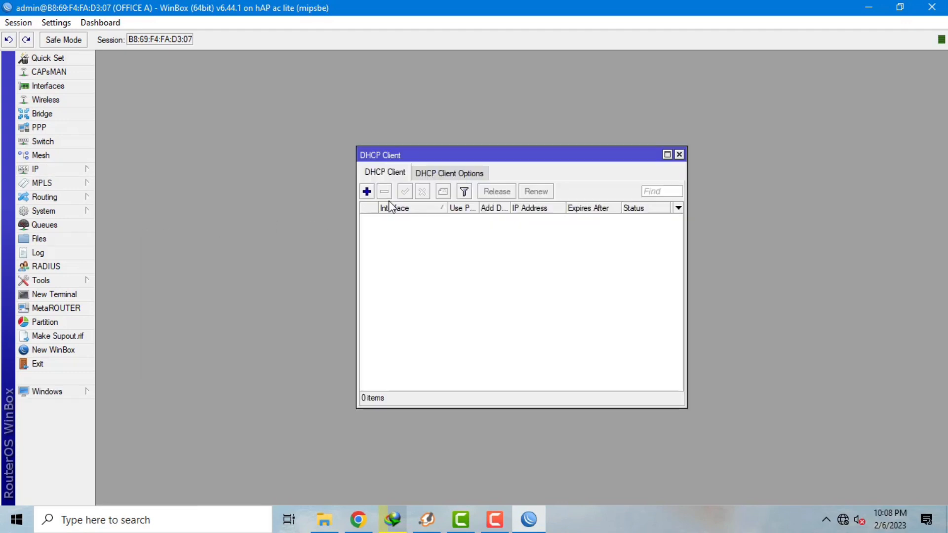
click(367, 192)
click(563, 214)
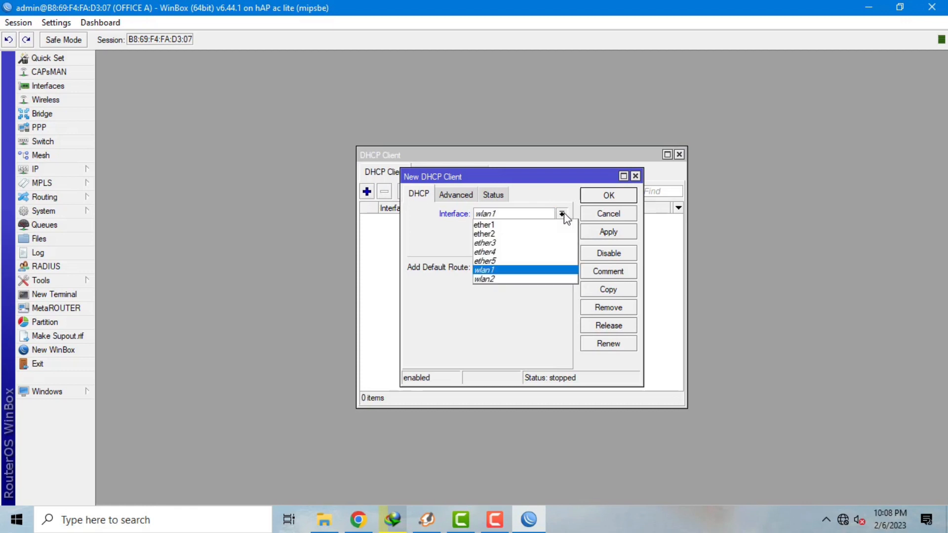
click(611, 233)
click(609, 198)
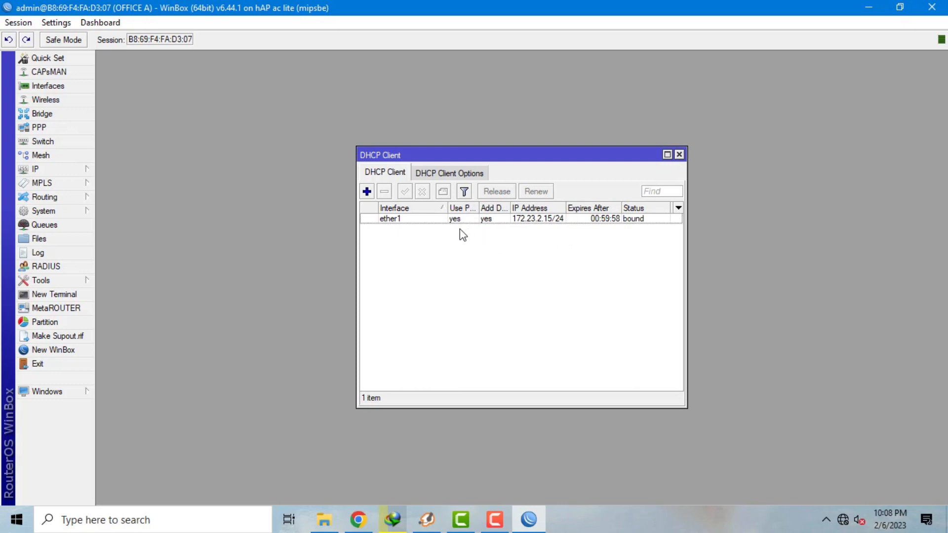
click(679, 156)
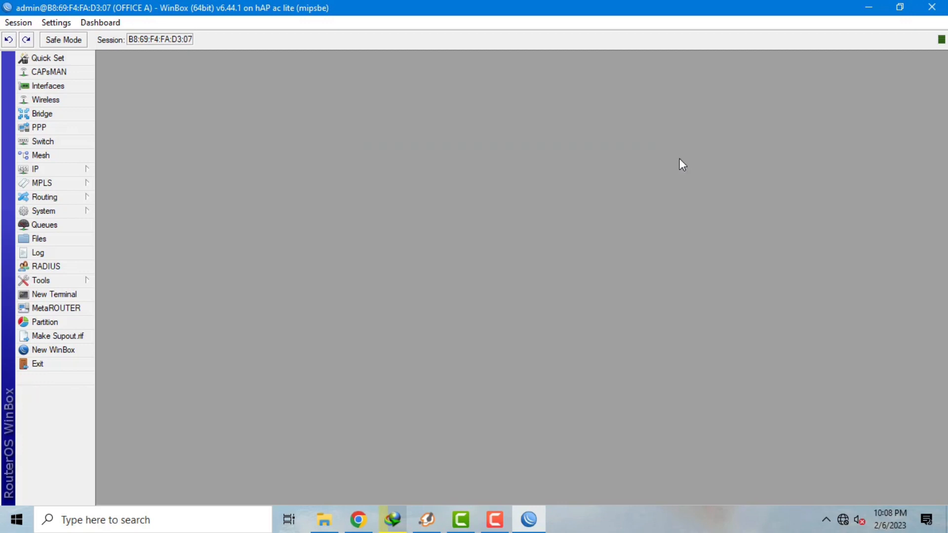
- Add the address 172.16.1.1/24 on interface ether2 to OFFICE A's IP address list
click(67, 168)
click(120, 191)
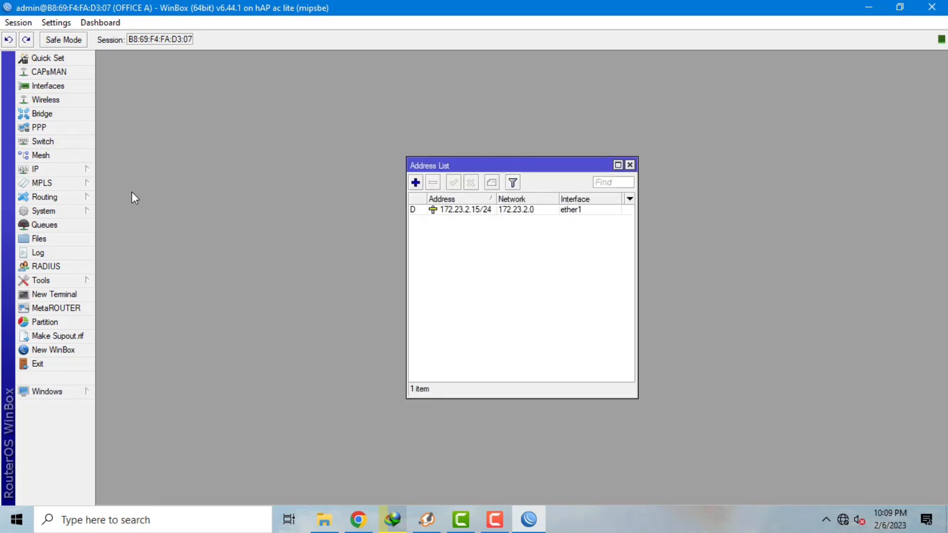
click(416, 182)
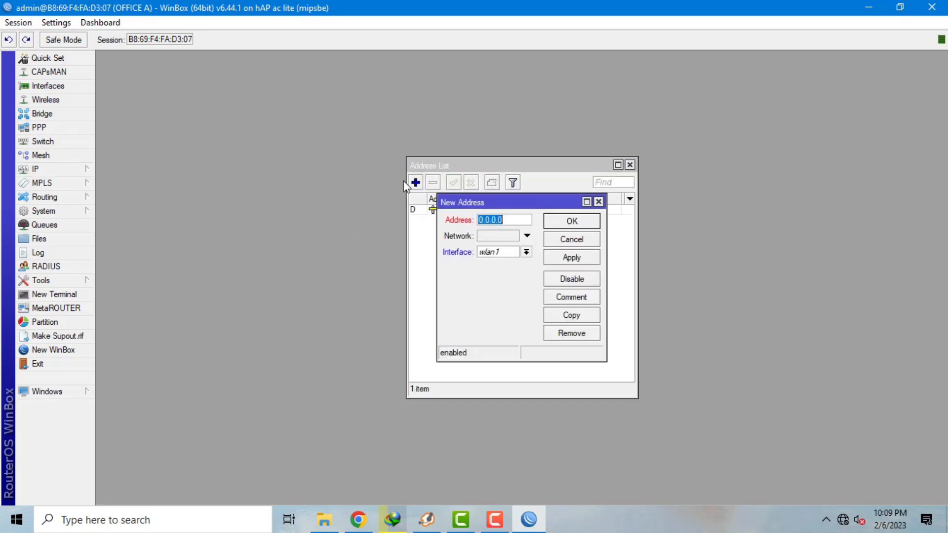
text(172.16.1.1/24)
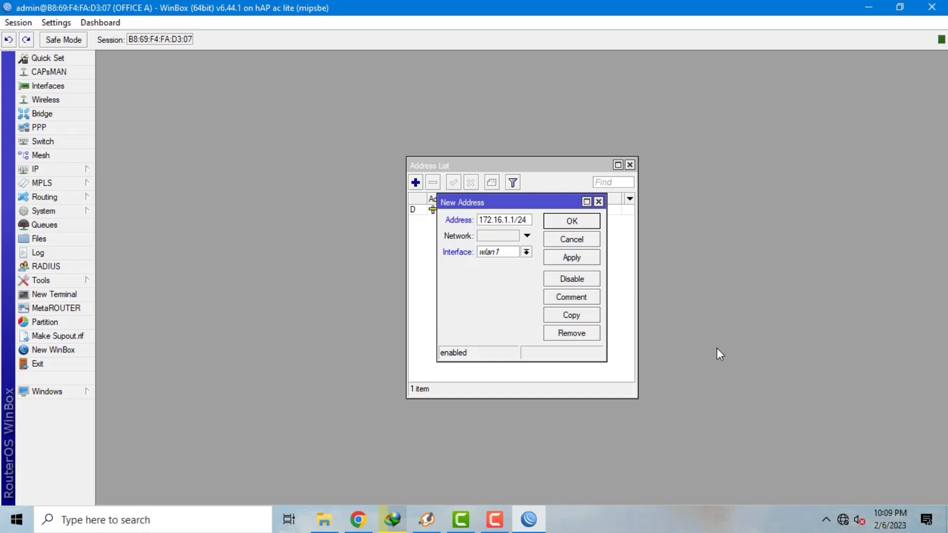
click(526, 253)
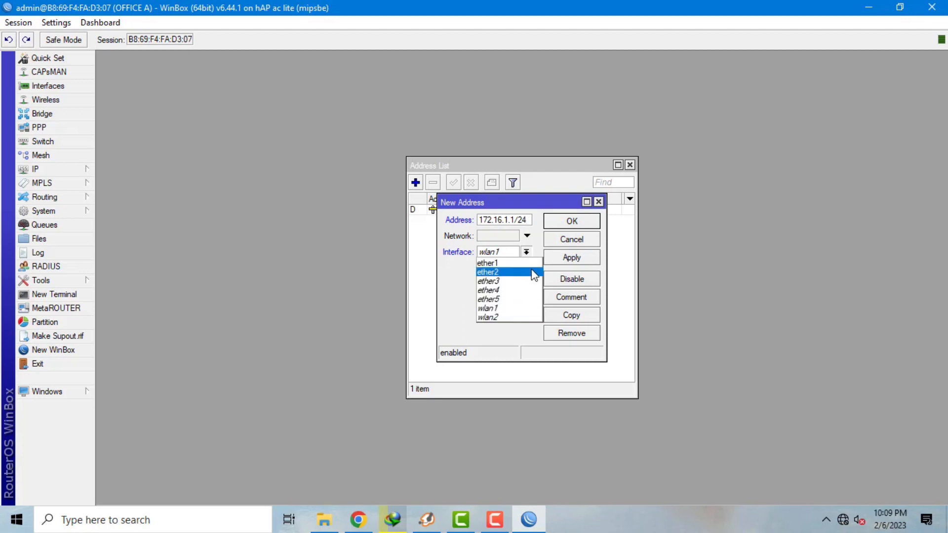
click(534, 272)
click(559, 264)
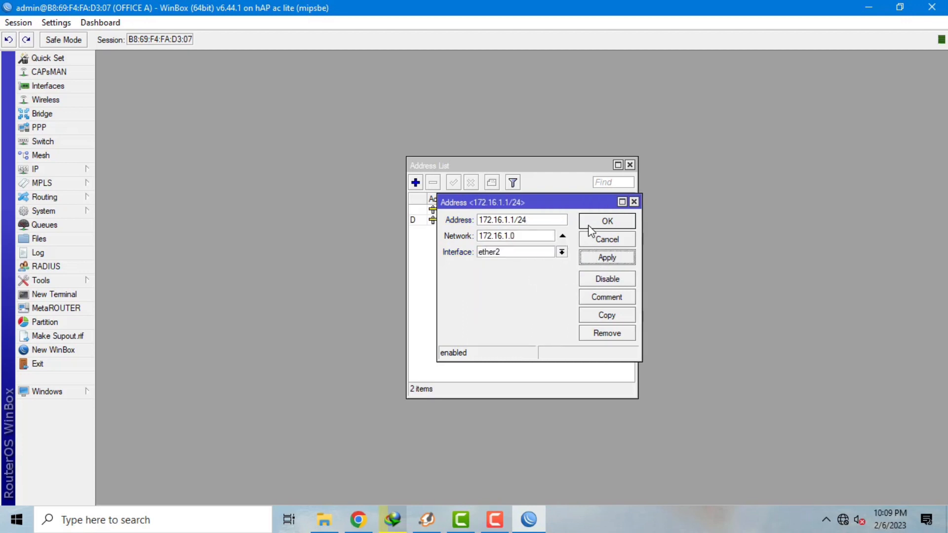
click(586, 223)
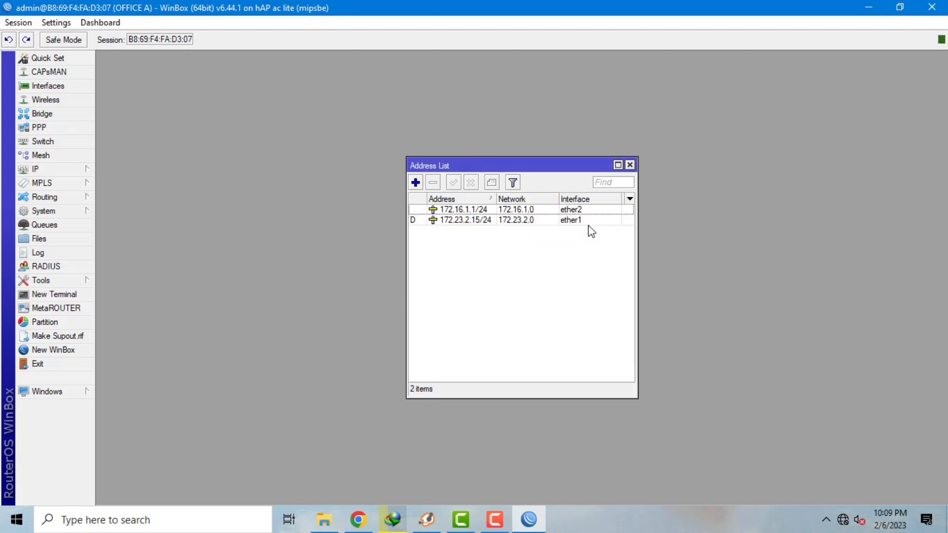
click(630, 165)
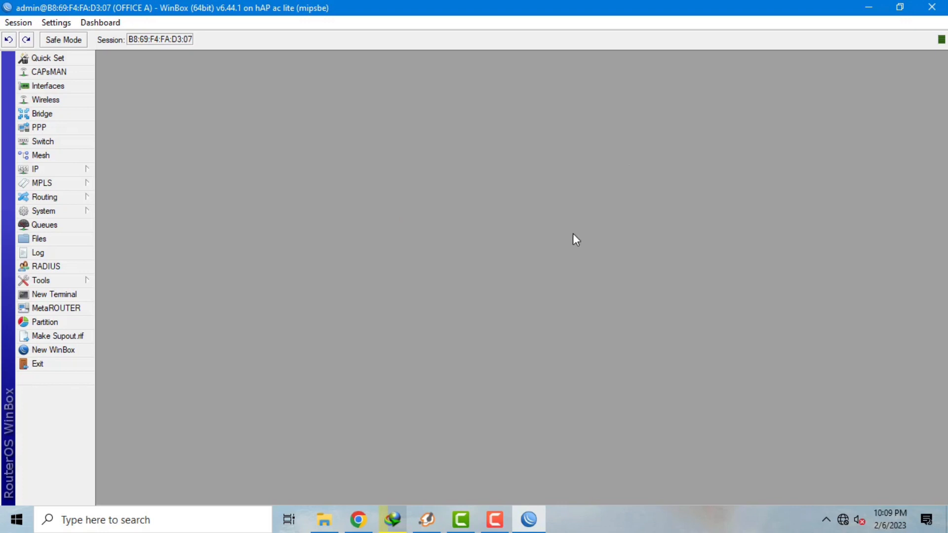
- Run DHCP Setup on ether2, accepting the suggested address space, pool dhcp_pool0 and 00:10:00 lease
click(55, 169)
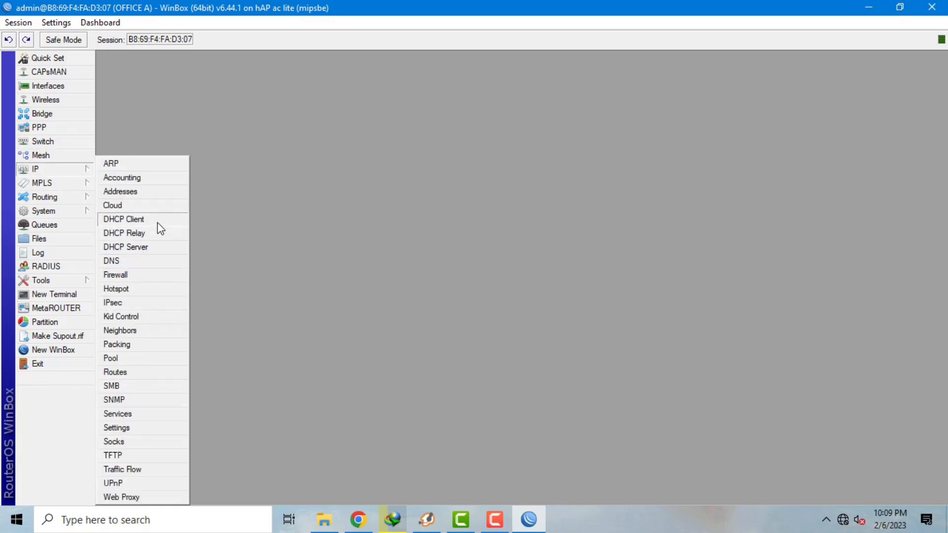
click(166, 252)
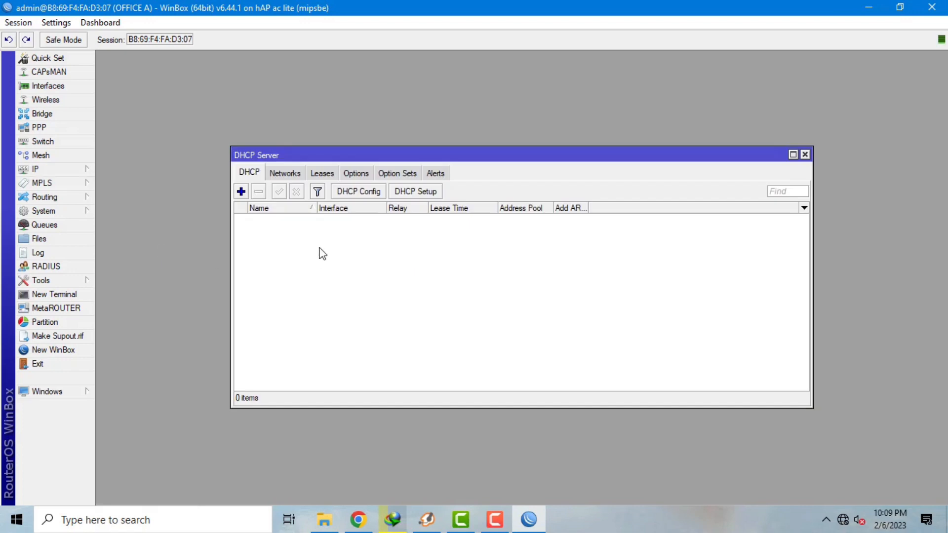
click(414, 192)
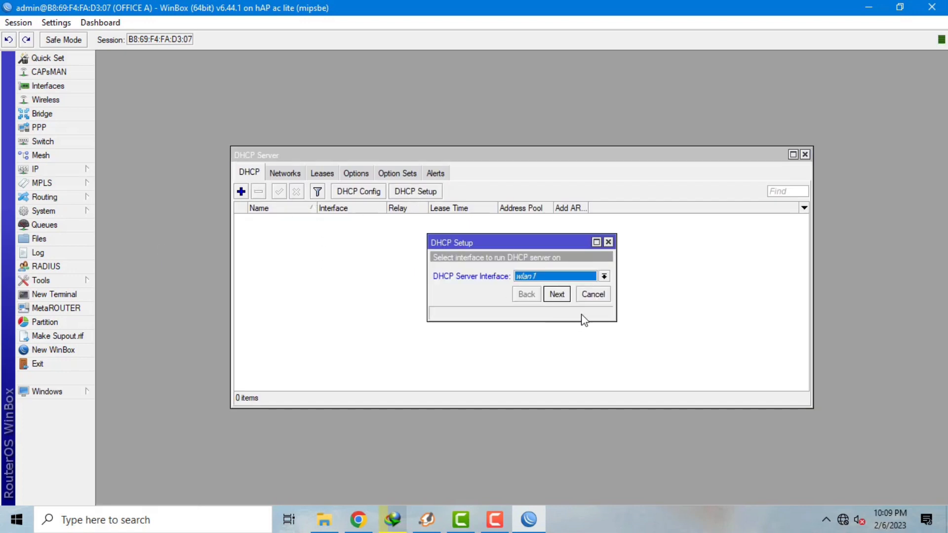
click(604, 277)
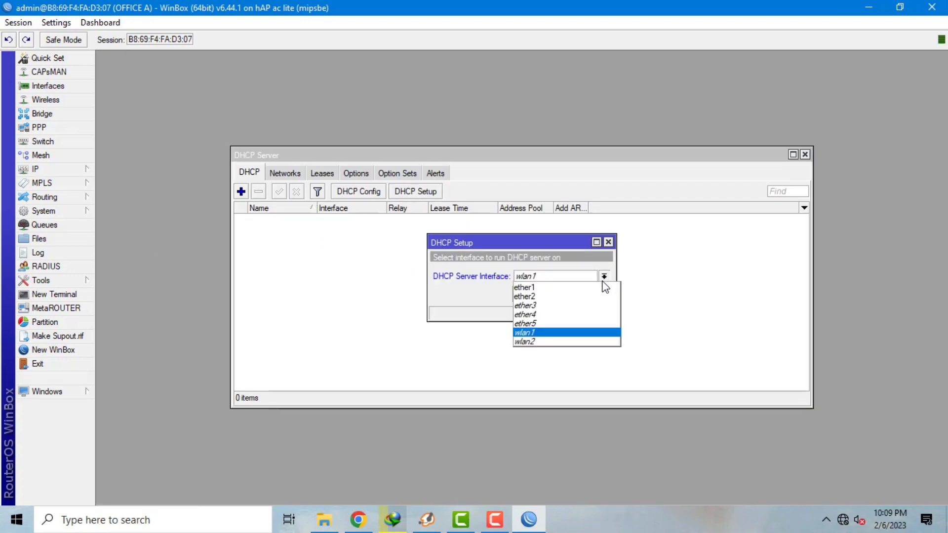
click(590, 297)
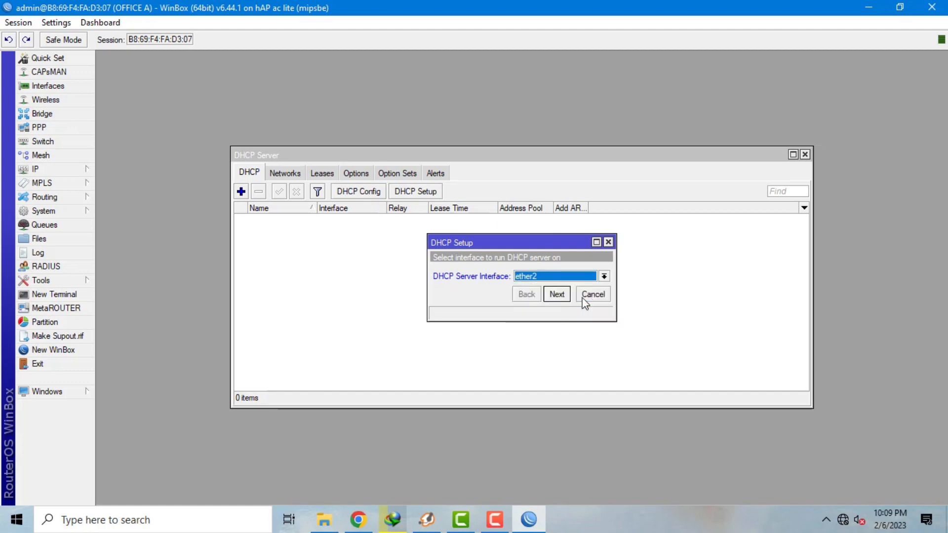
click(556, 295)
click(557, 294)
click(557, 295)
click(556, 294)
click(557, 295)
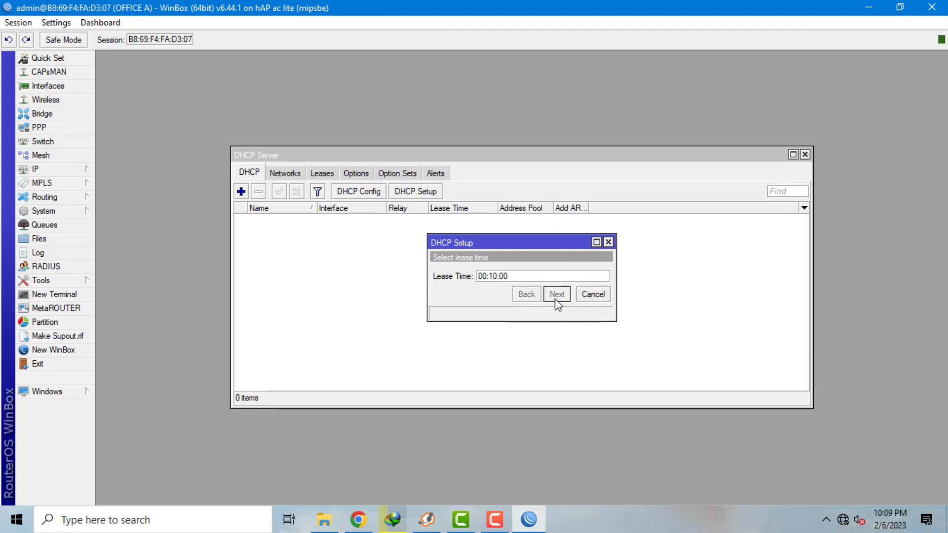
click(557, 295)
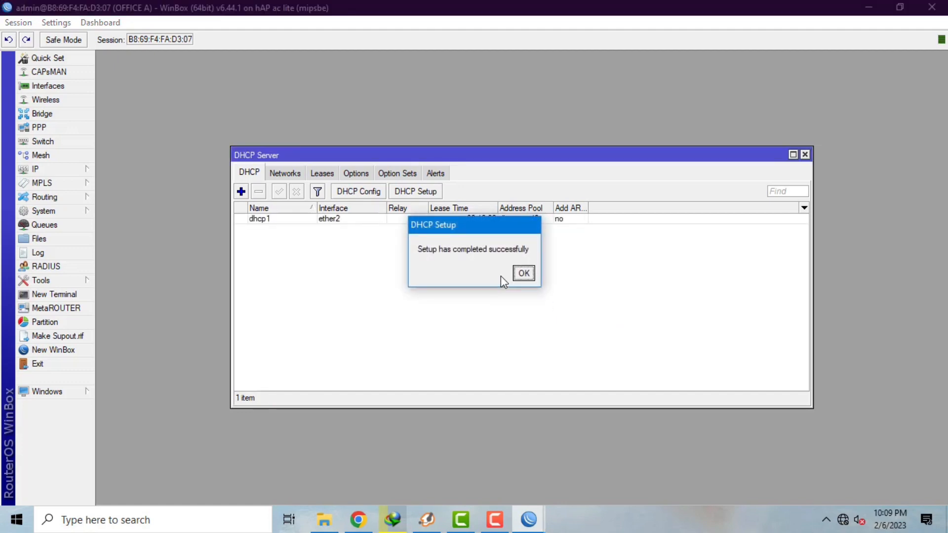
click(523, 274)
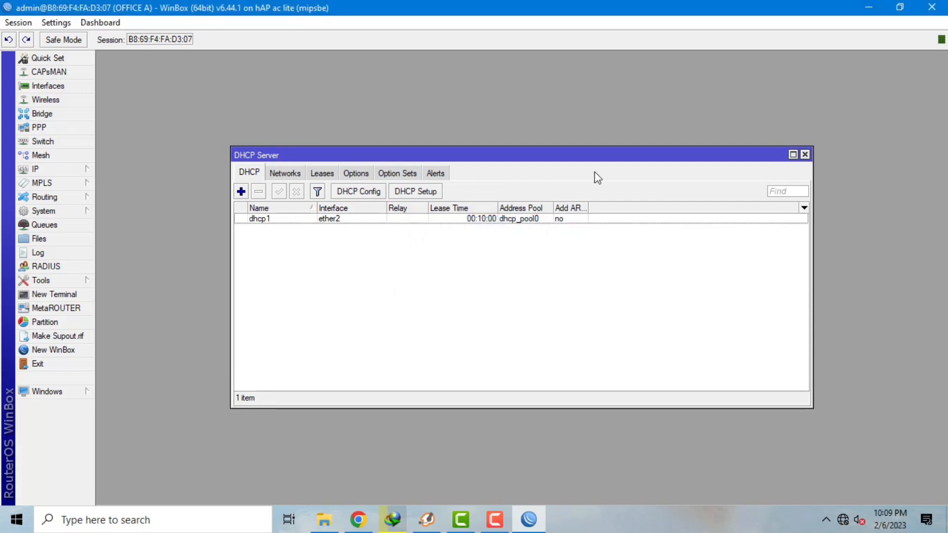
click(805, 154)
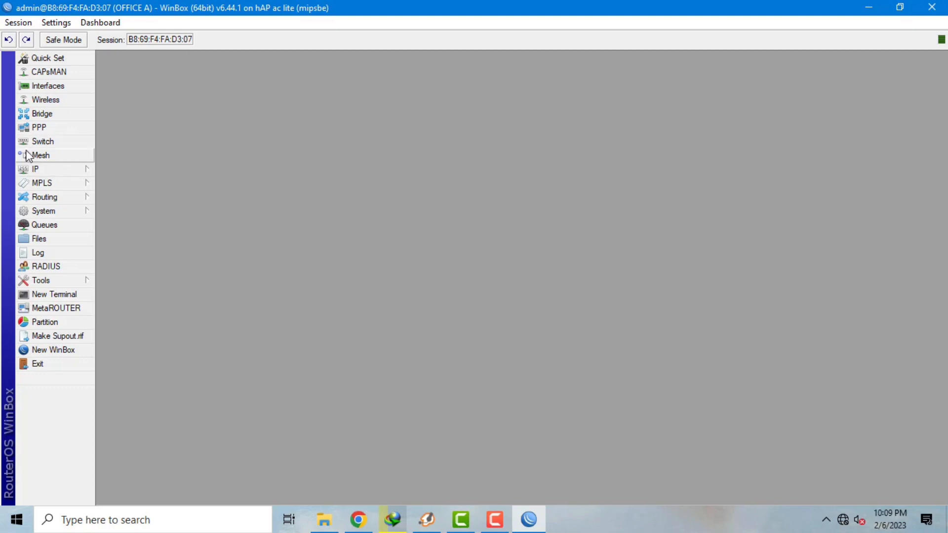
- Add a new firewall NAT rule with Out. Interface set to ether1
click(44, 169)
click(163, 275)
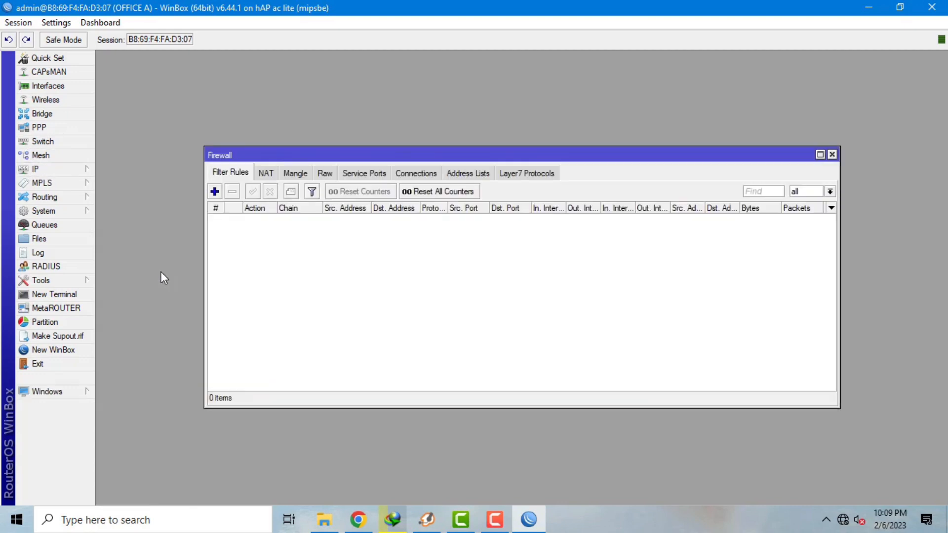
click(264, 178)
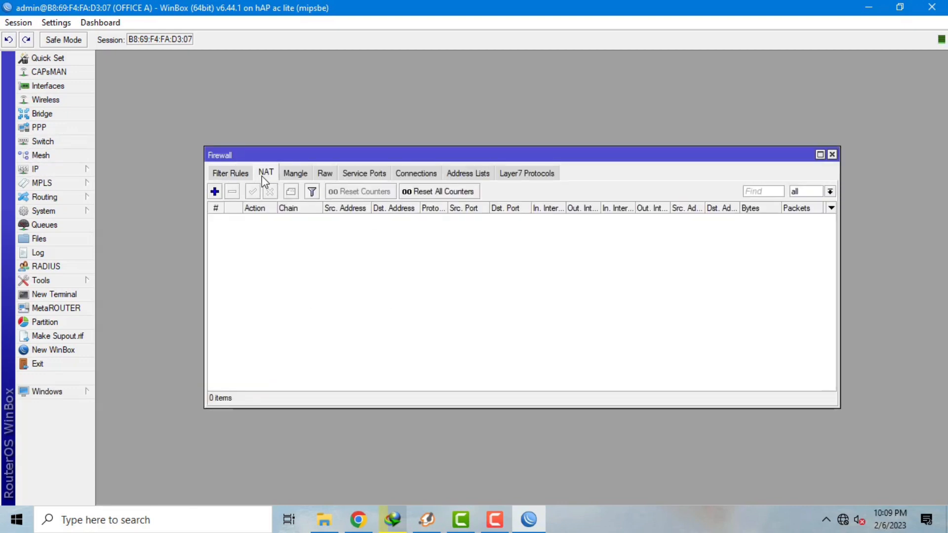
click(214, 192)
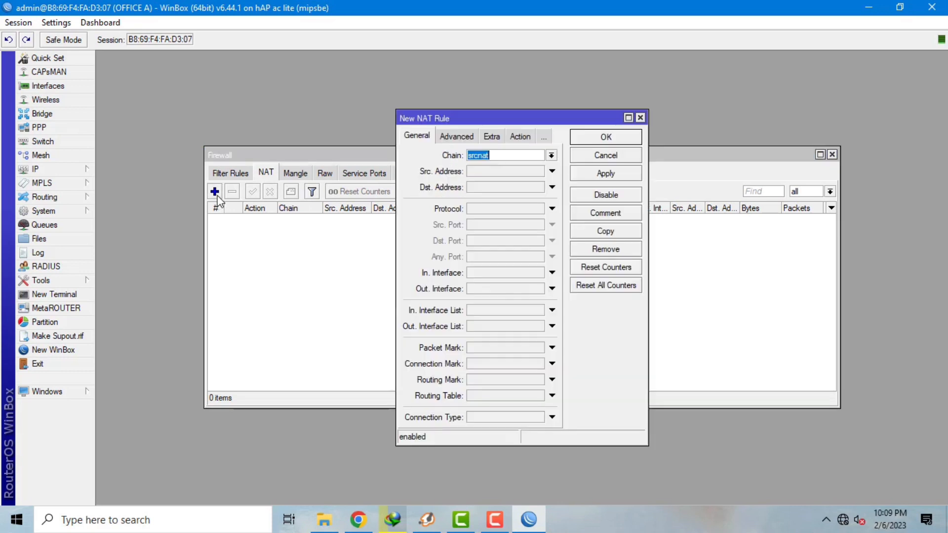
click(522, 290)
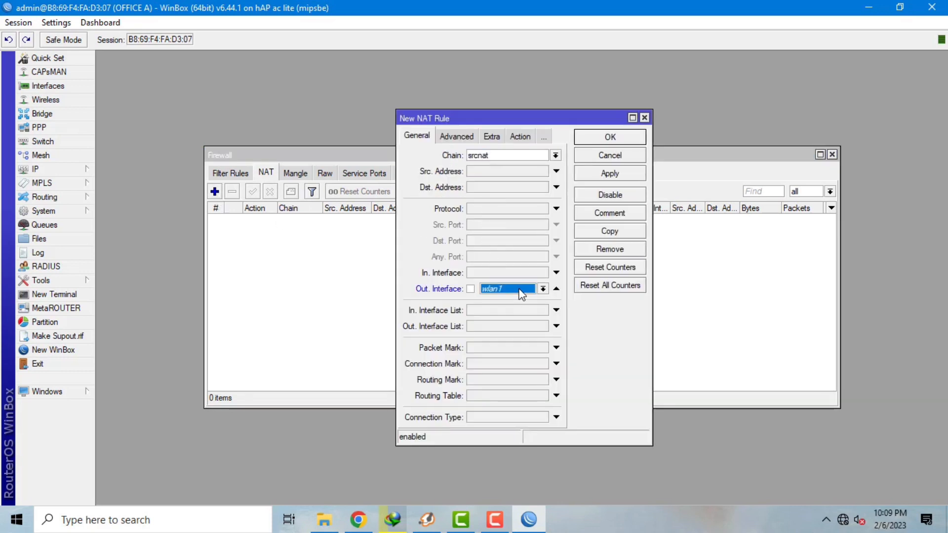
click(543, 288)
click(505, 337)
- Set the NAT rule's action to masquerade, save it and close the Firewall window
click(518, 136)
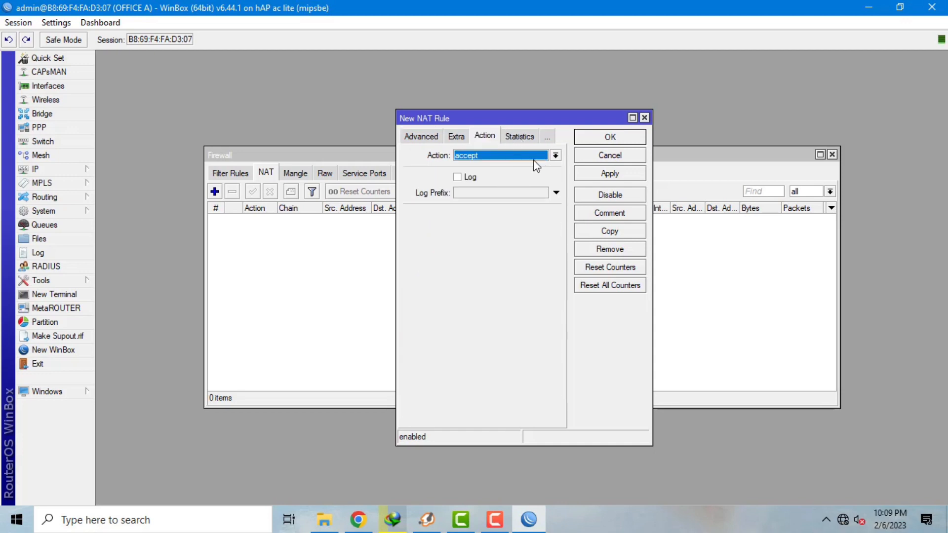
click(556, 155)
click(495, 220)
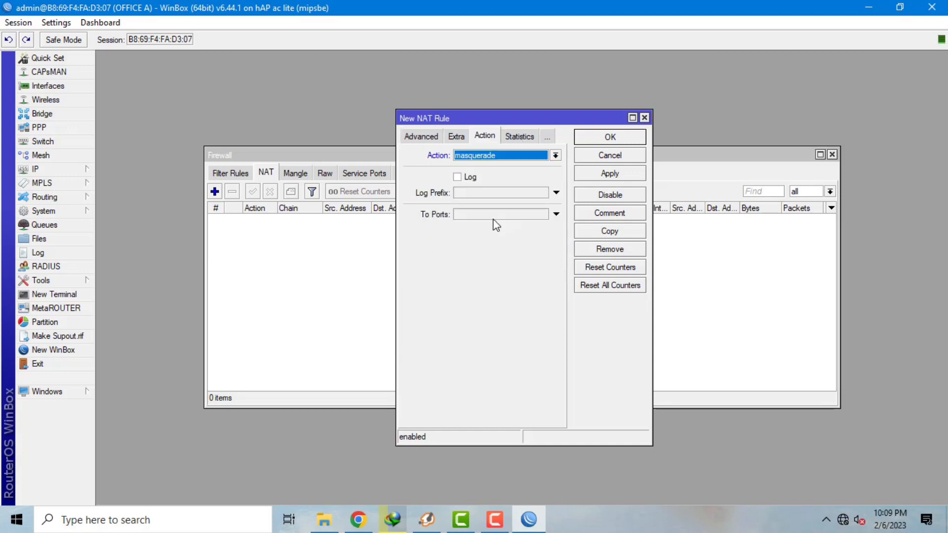
click(615, 177)
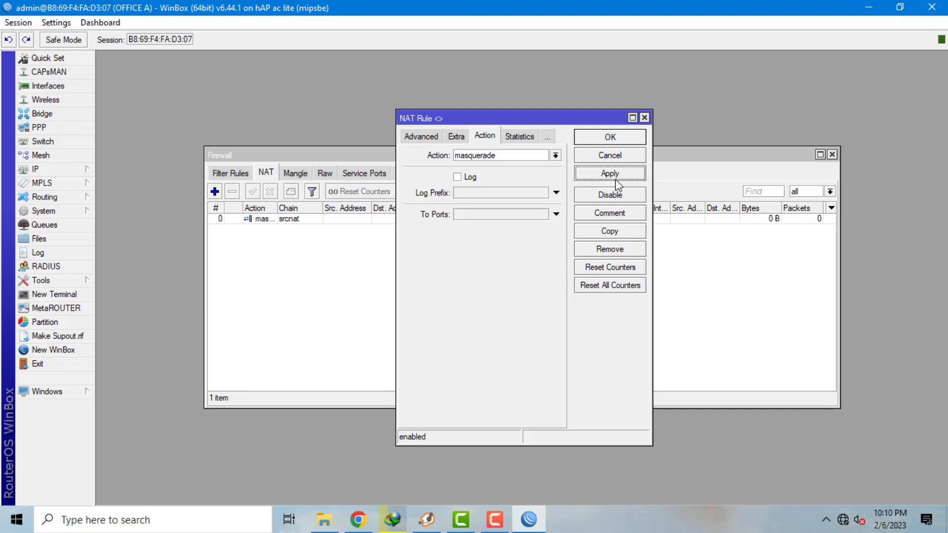
click(609, 139)
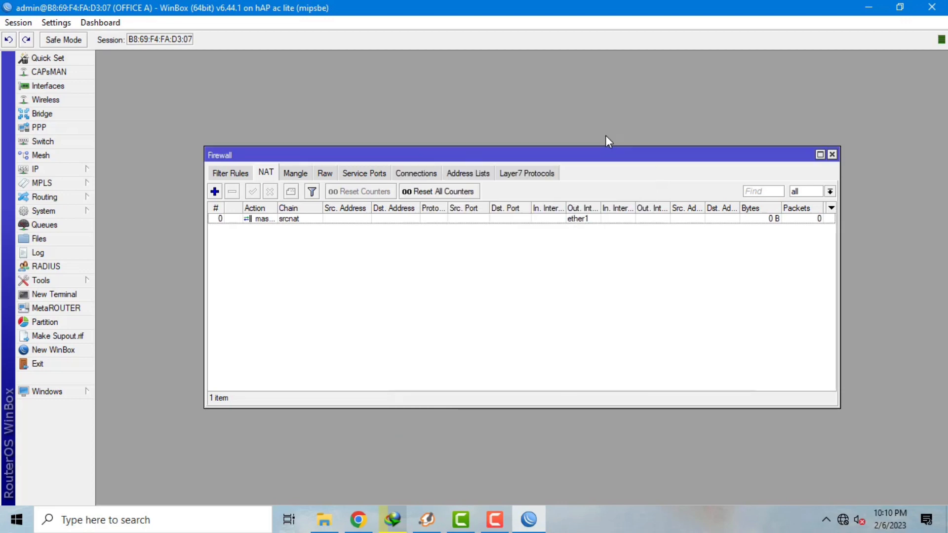
click(832, 155)
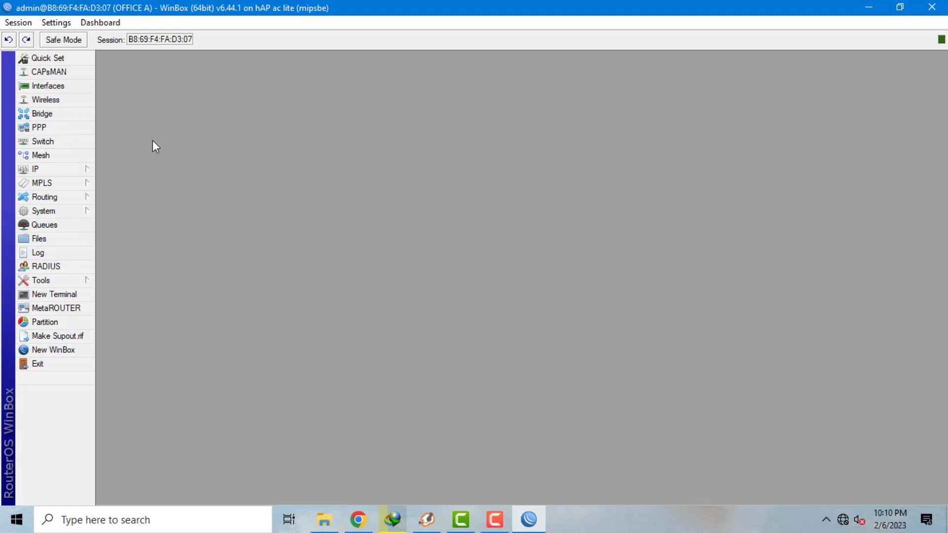
- Enable the SSTP server with the default-encryption profile, then show the PPP Secrets list
click(63, 133)
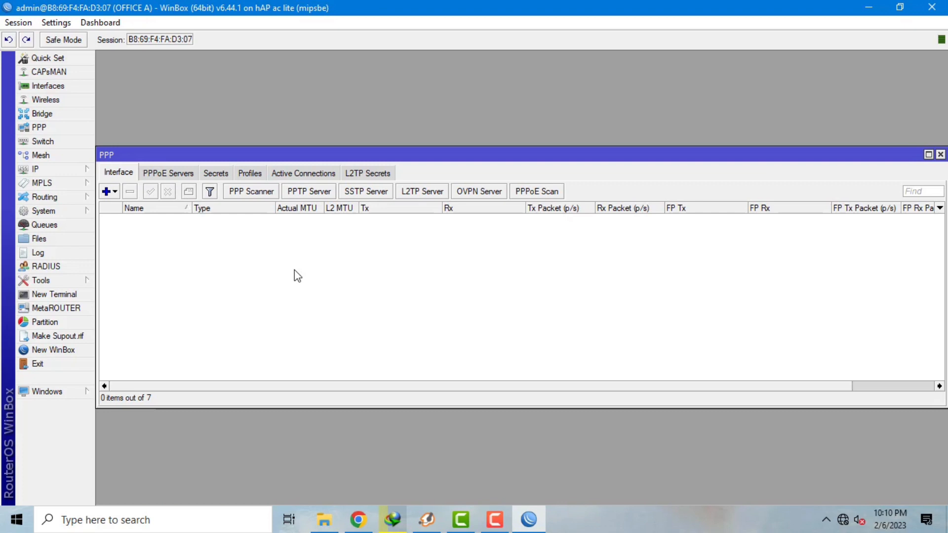
click(375, 196)
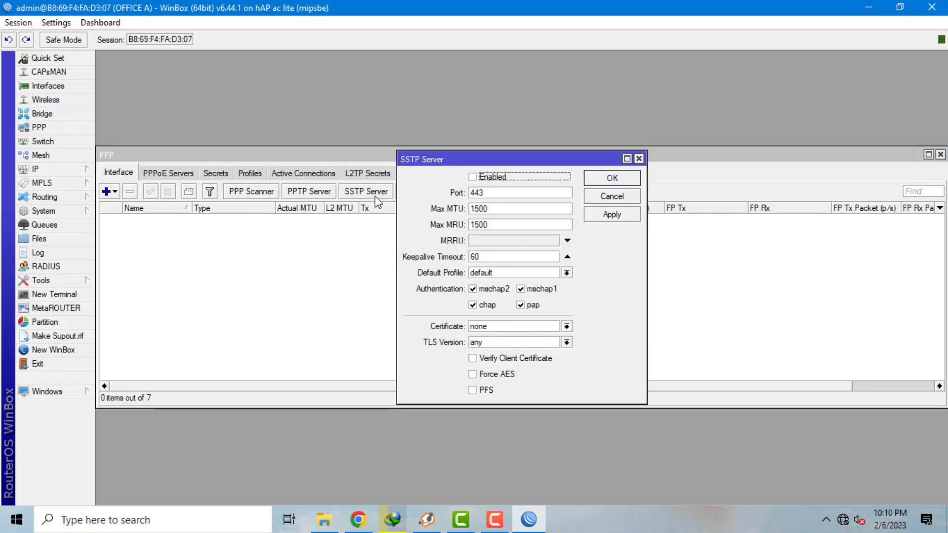
click(474, 179)
click(567, 273)
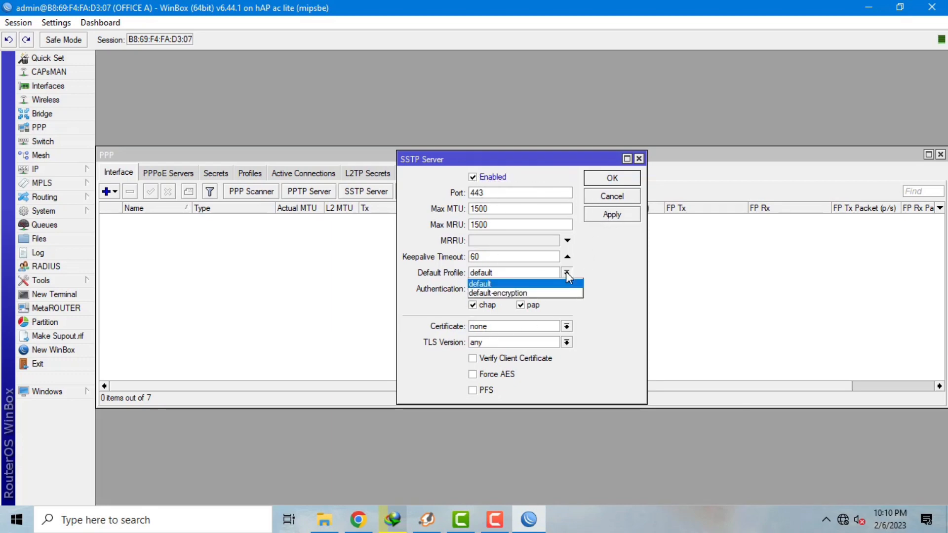
click(549, 292)
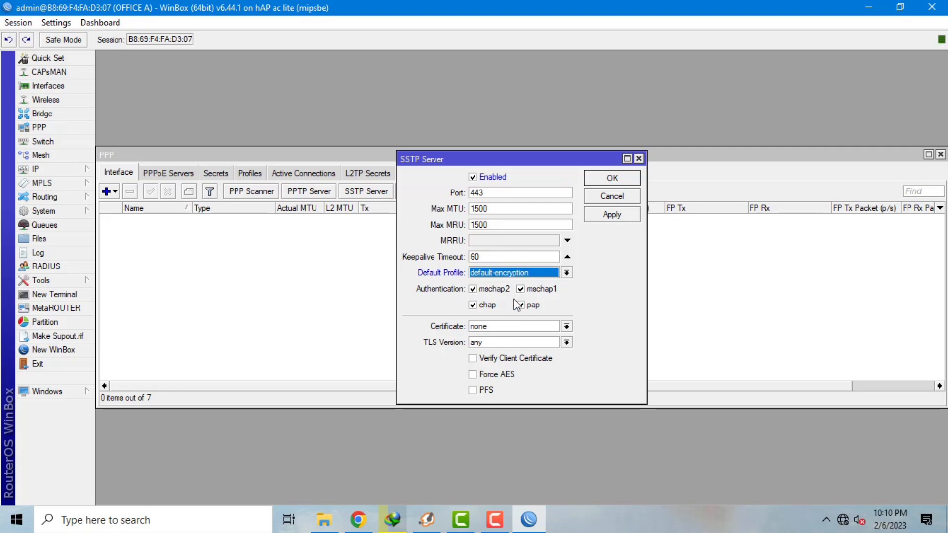
click(629, 219)
click(605, 184)
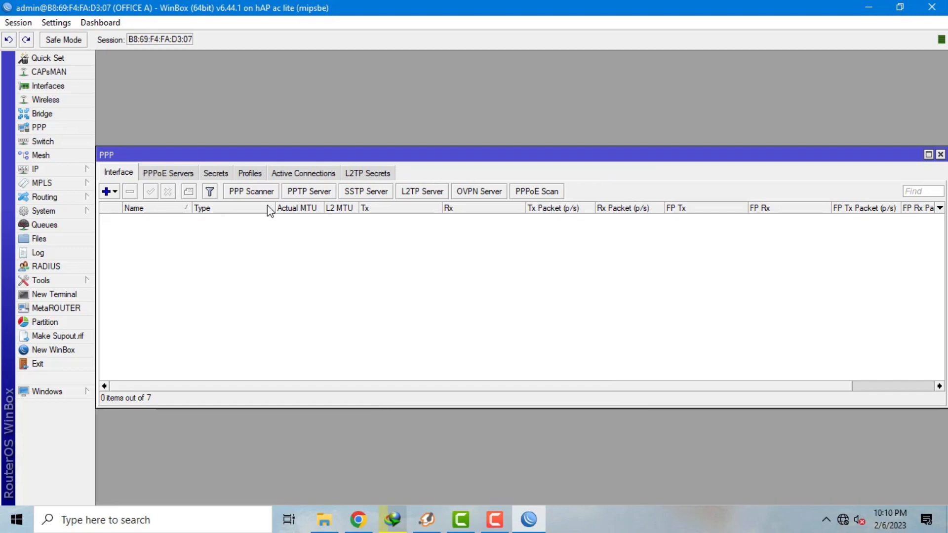
click(217, 174)
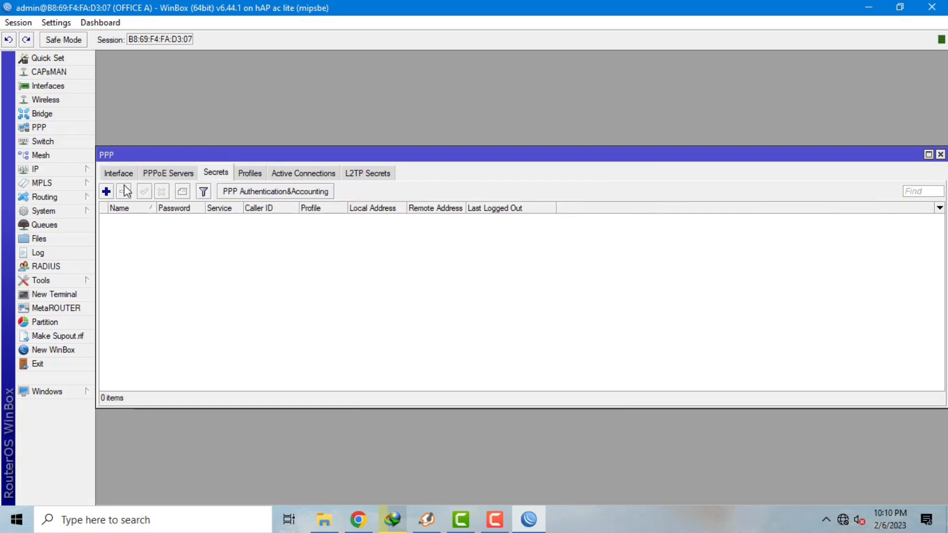
- Create a PPP secret named user1 with its password, restricted to the sstp service
click(105, 191)
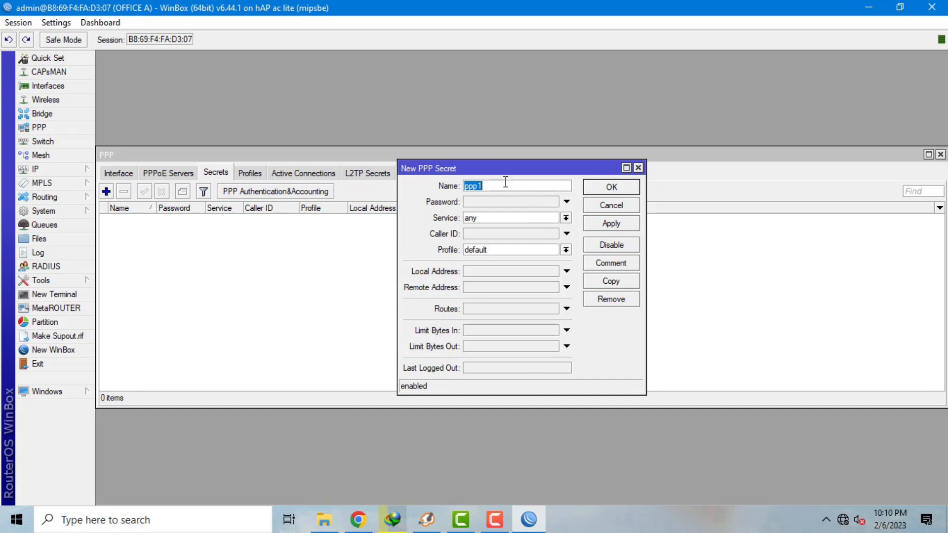
key(BackSpace)
text(USER)
key(BackSpace)
key(BackSpace)
key(BackSpace)
text(user1)
click(482, 202)
text(***)
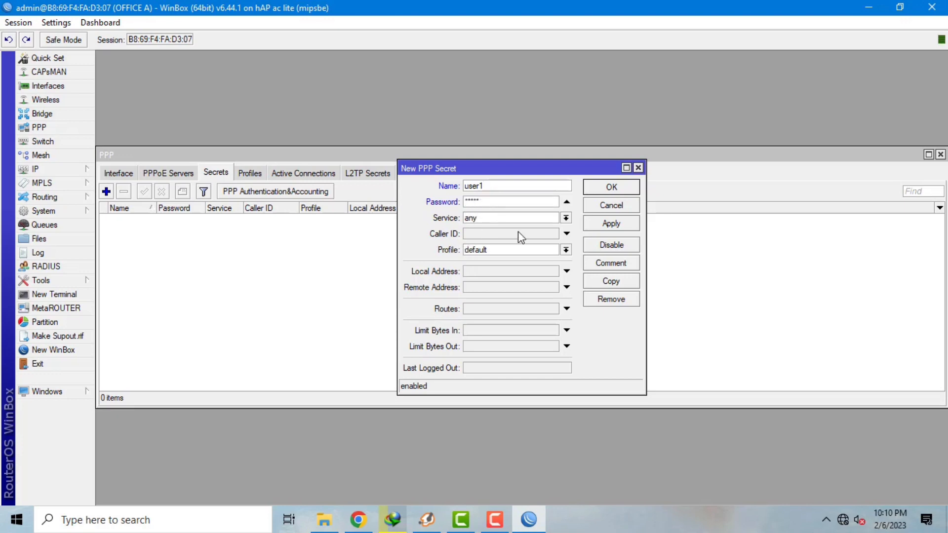
click(548, 220)
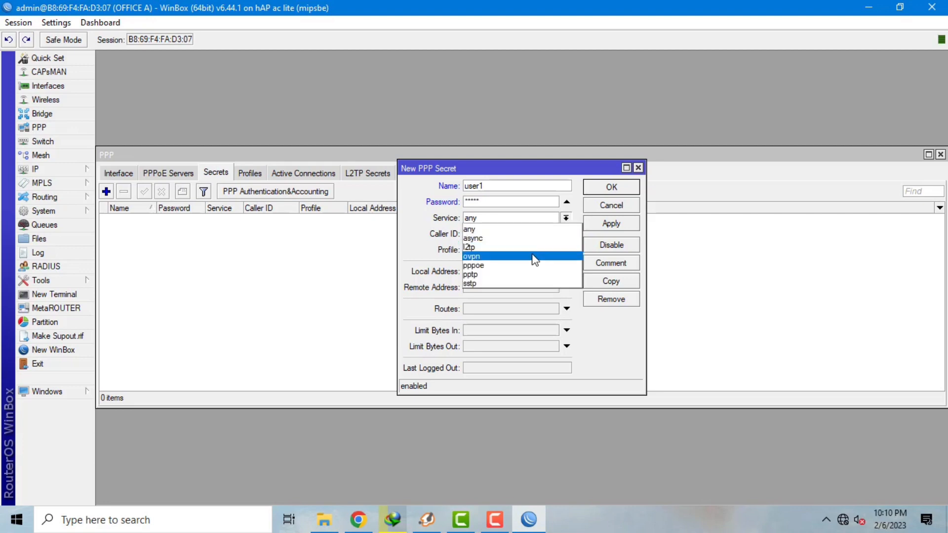
click(525, 284)
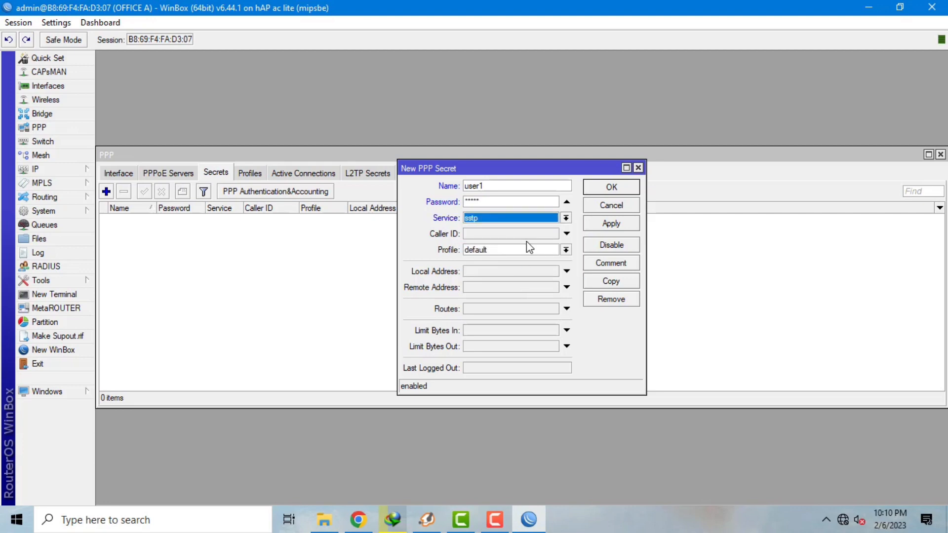
- Keep the default profile, set local address 10.2.2.1 and remote address 10.2.2.2, and save
click(566, 249)
click(534, 279)
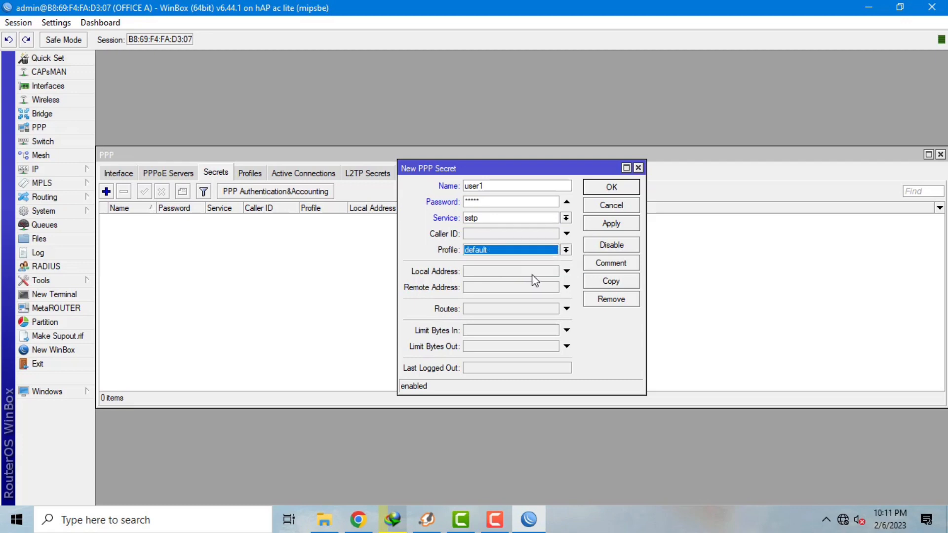
click(528, 275)
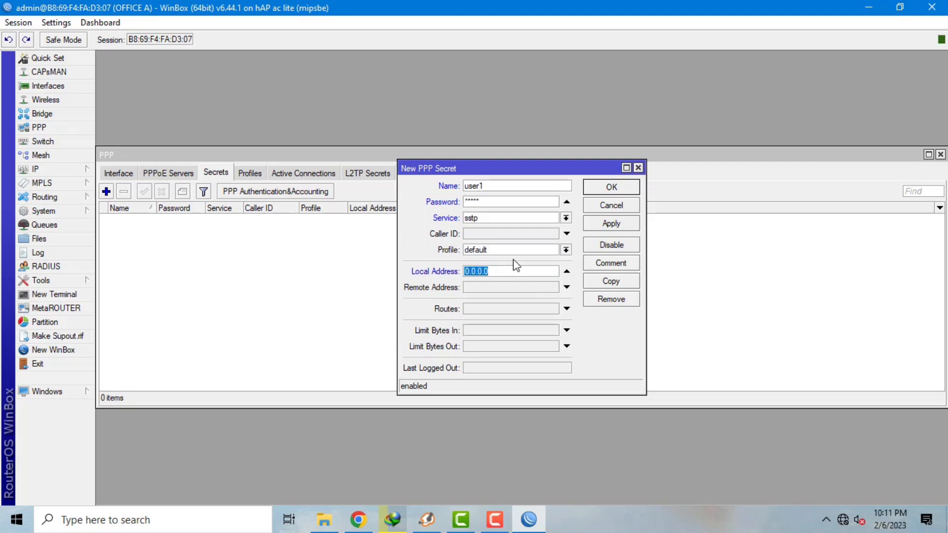
text(10.2.2.1)
click(501, 288)
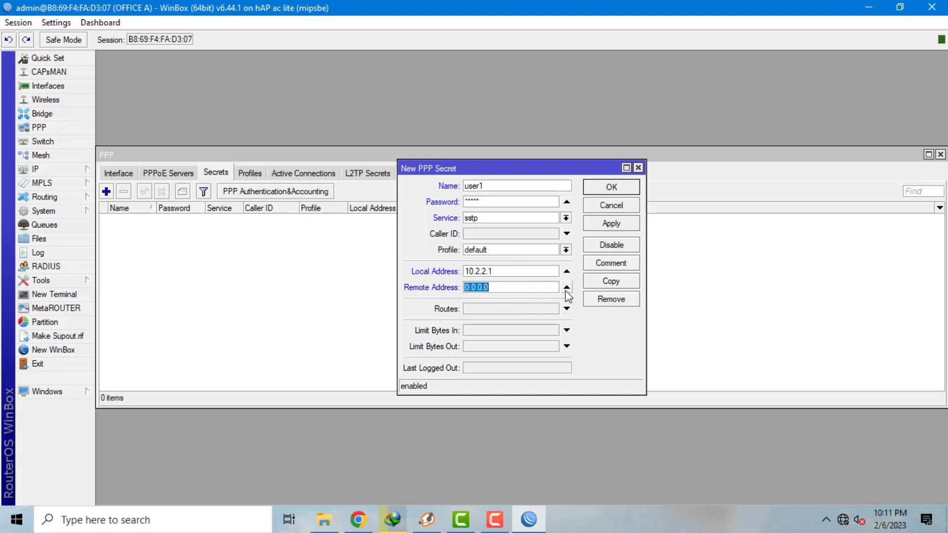
text(10.2.2.2)
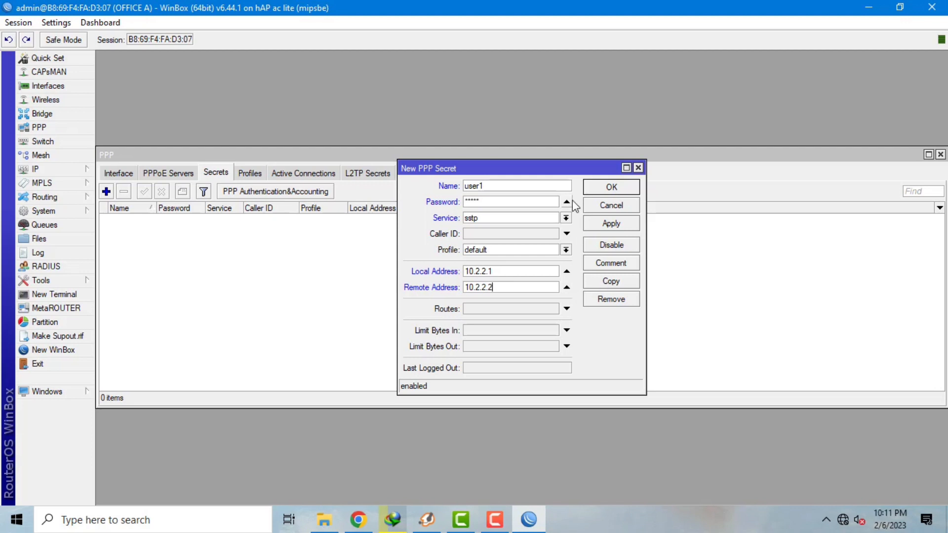
click(632, 225)
click(625, 187)
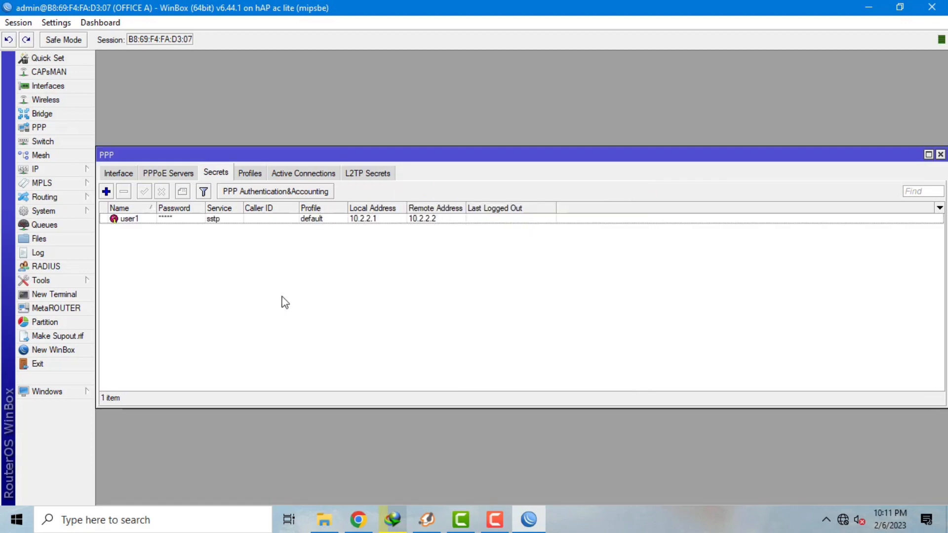
- Add a static route to 192.168.30.0/24 with the sstp-user1 tunnel as gateway
click(63, 170)
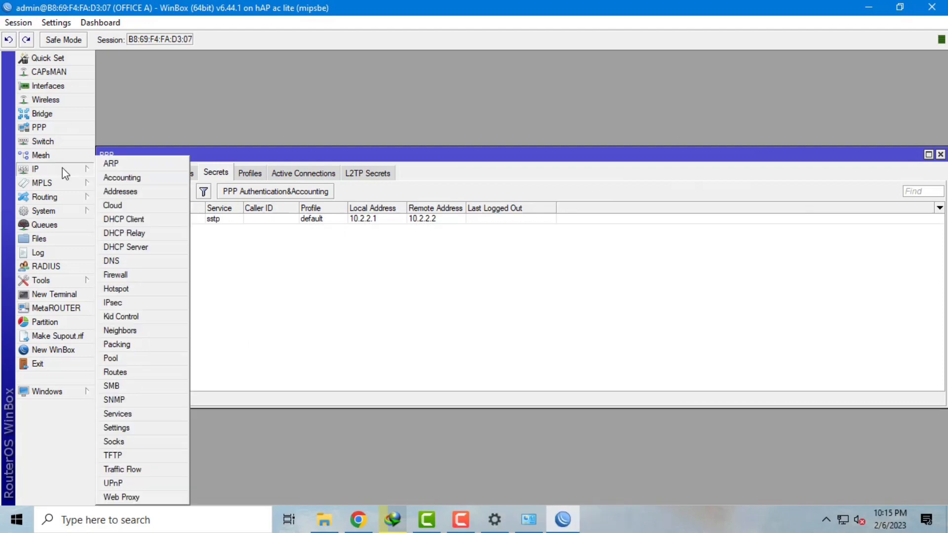
click(144, 374)
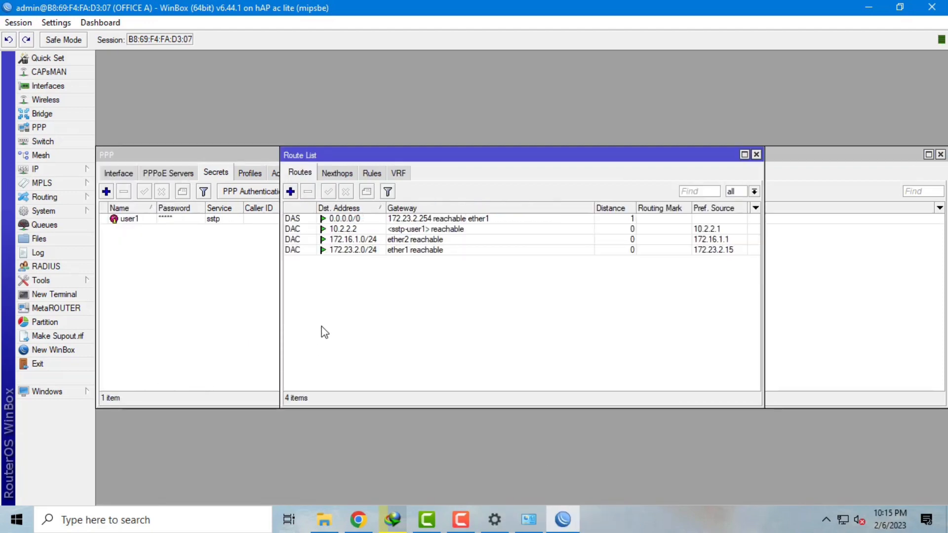
click(290, 192)
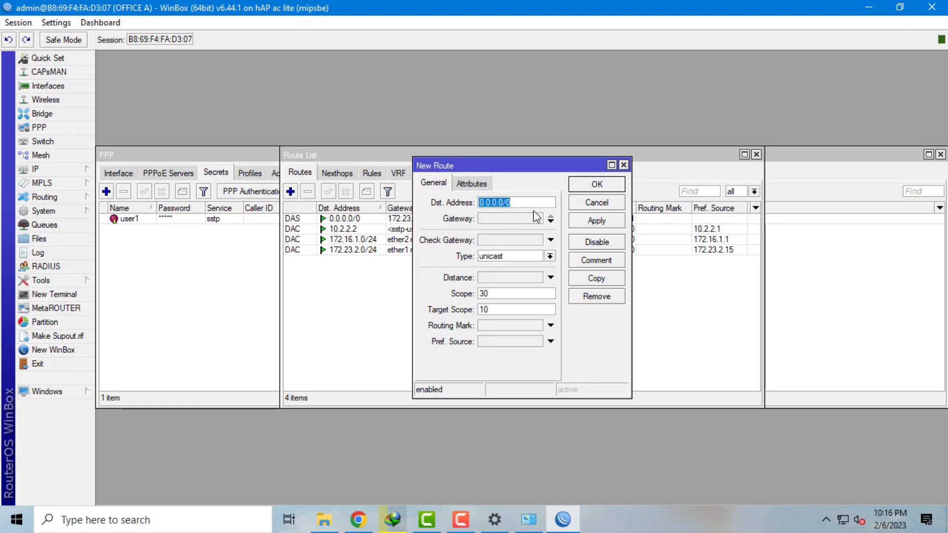
key(BackSpace)
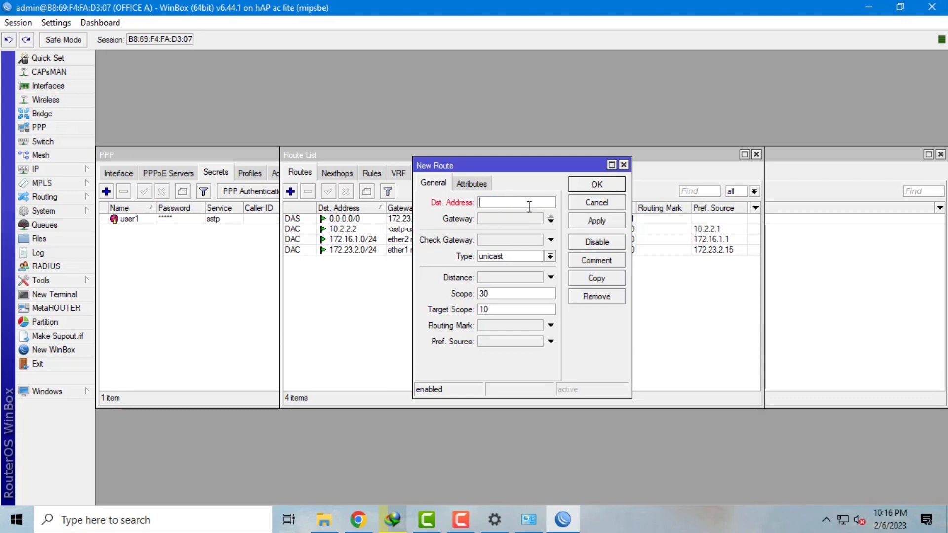
text(192.168.30.0/2144)
click(509, 219)
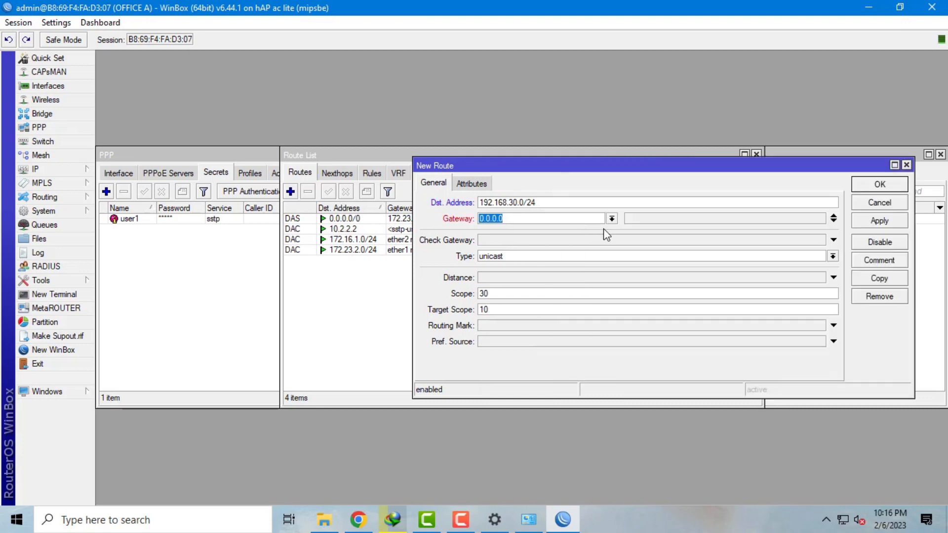
click(611, 218)
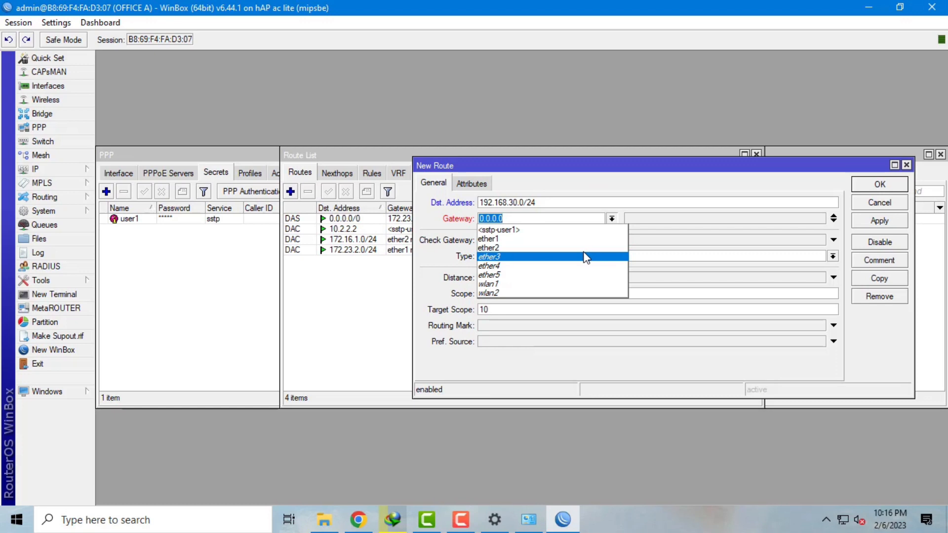
click(582, 230)
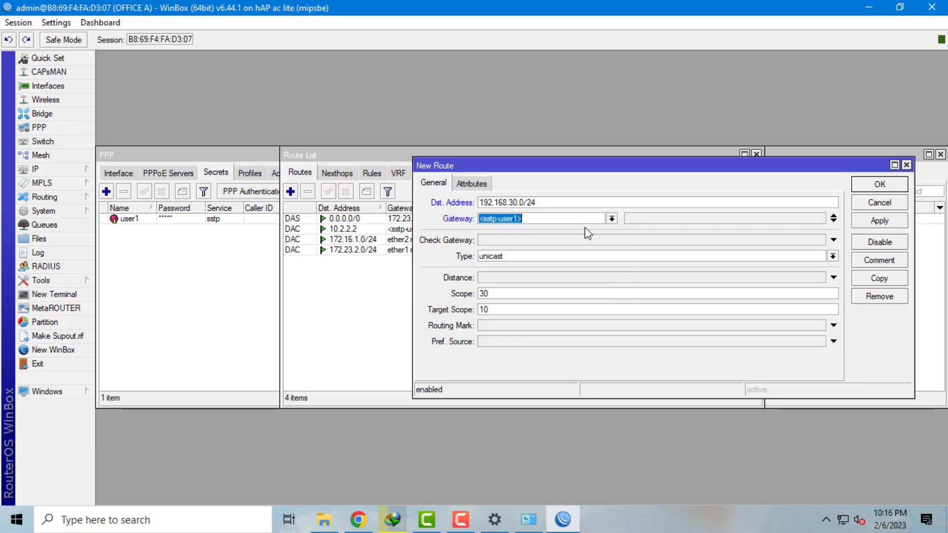
click(879, 221)
click(880, 184)
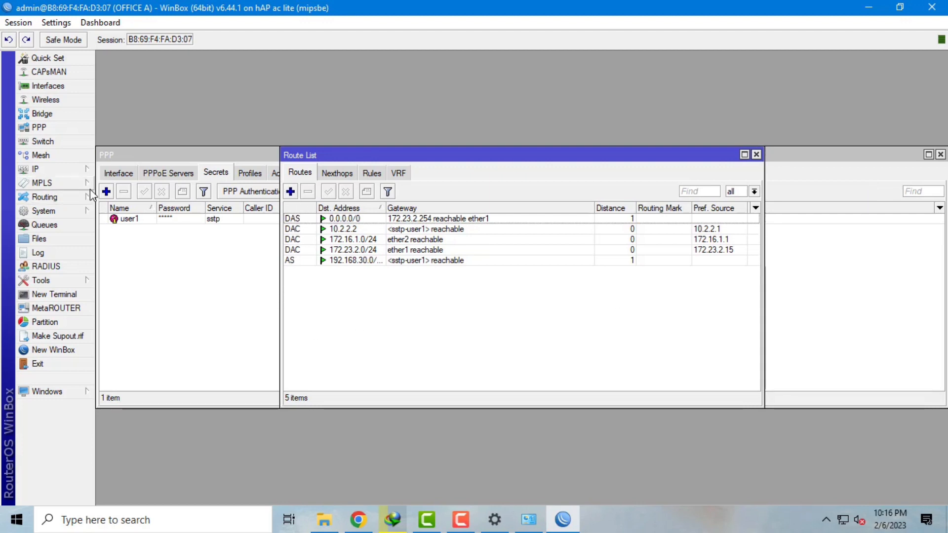
- Check OFFICE A's address list, then close the Address List, Route List and PPP windows
click(84, 174)
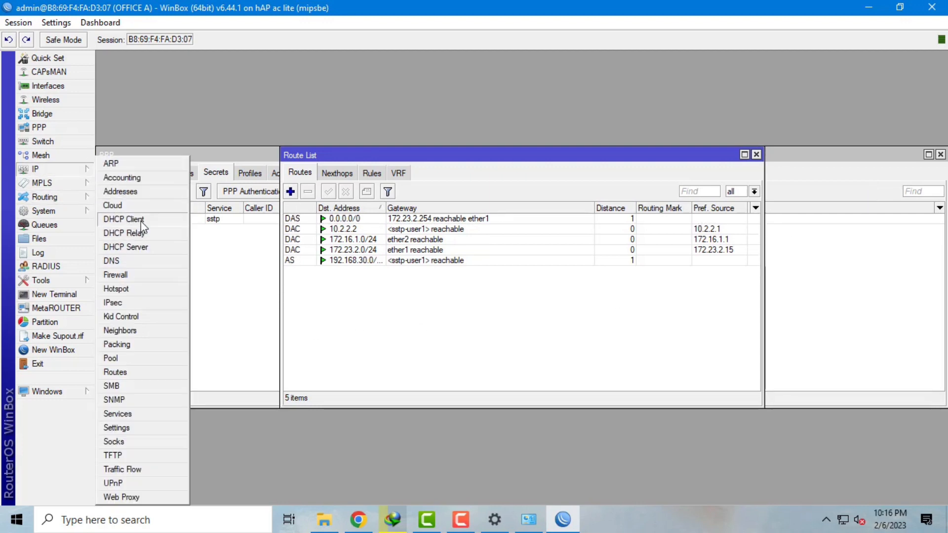
click(123, 192)
drag(568, 167, 581, 179)
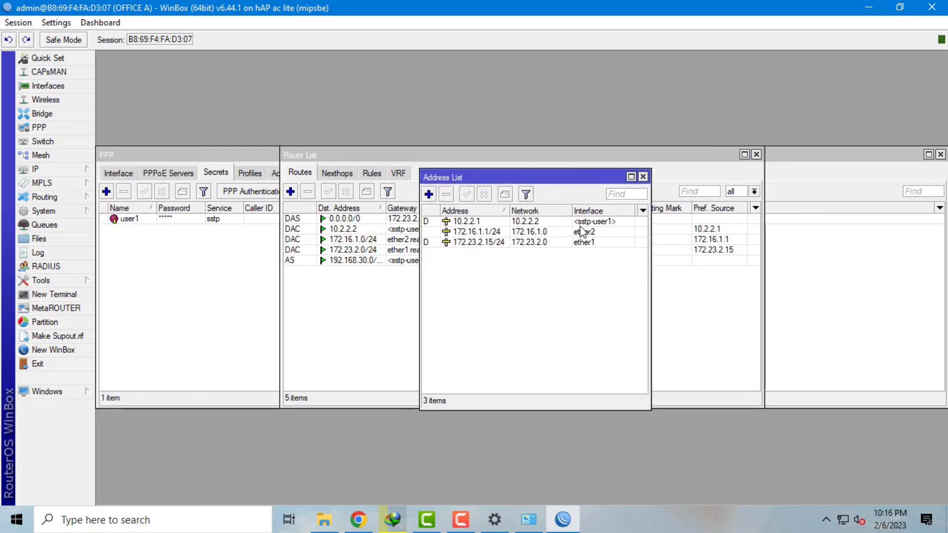
click(643, 176)
click(756, 155)
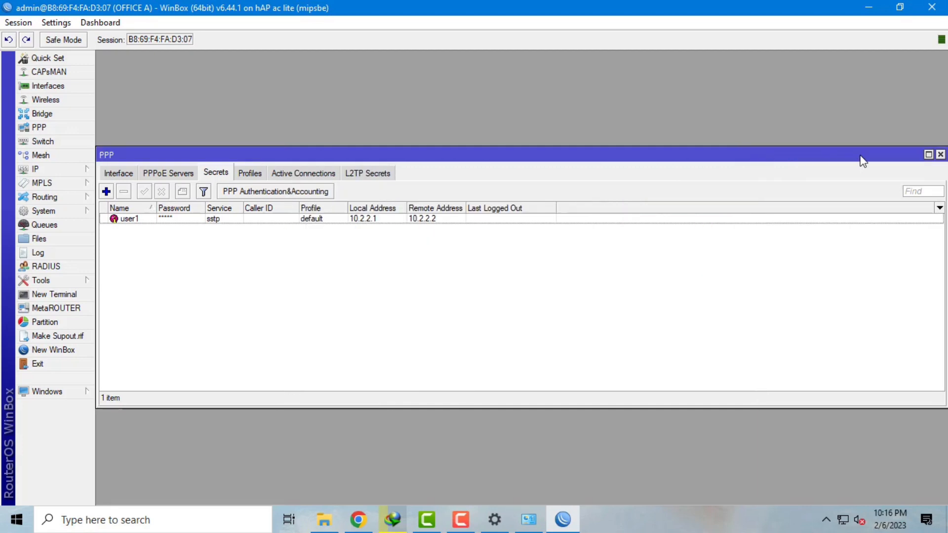
click(941, 154)
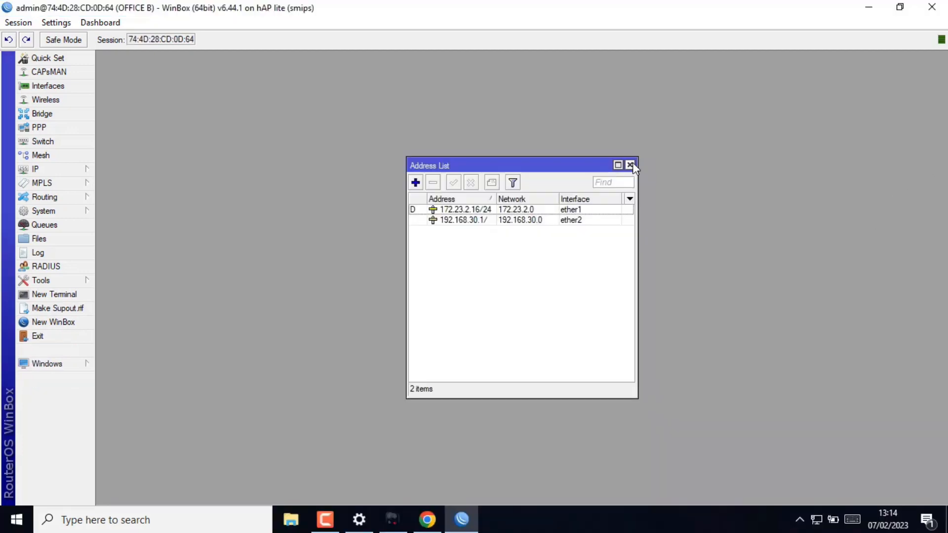
- On OFFICE B, create an SSTP client named 'sstp pusat' dialing out to 172.23.2.15
click(631, 164)
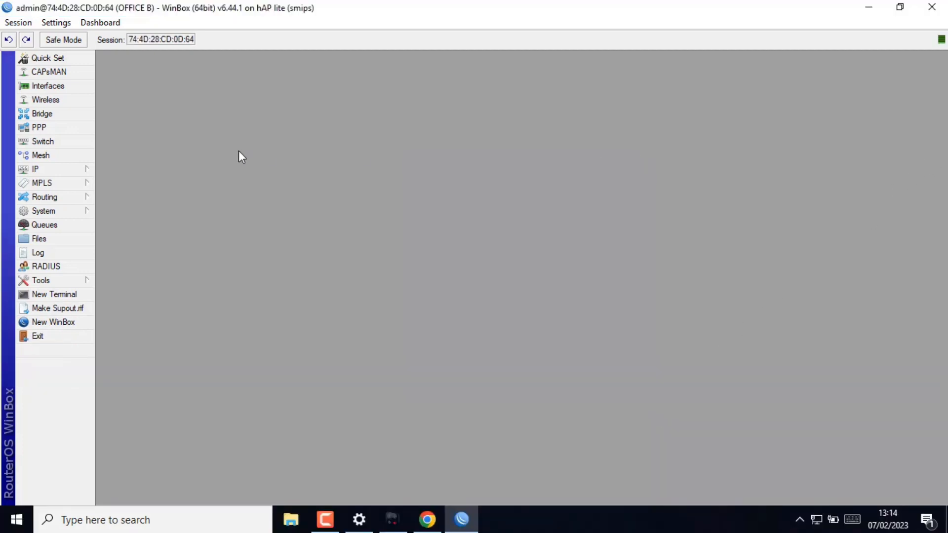
click(85, 127)
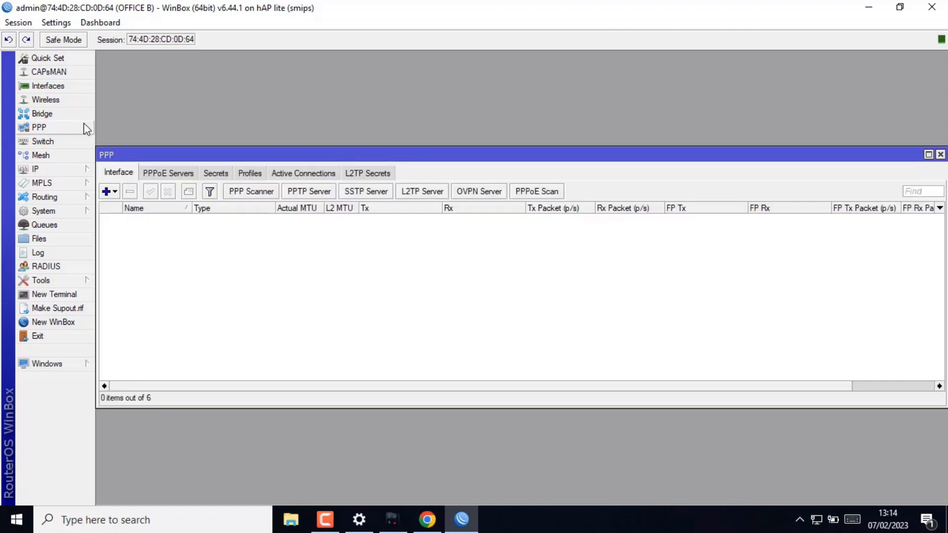
click(114, 194)
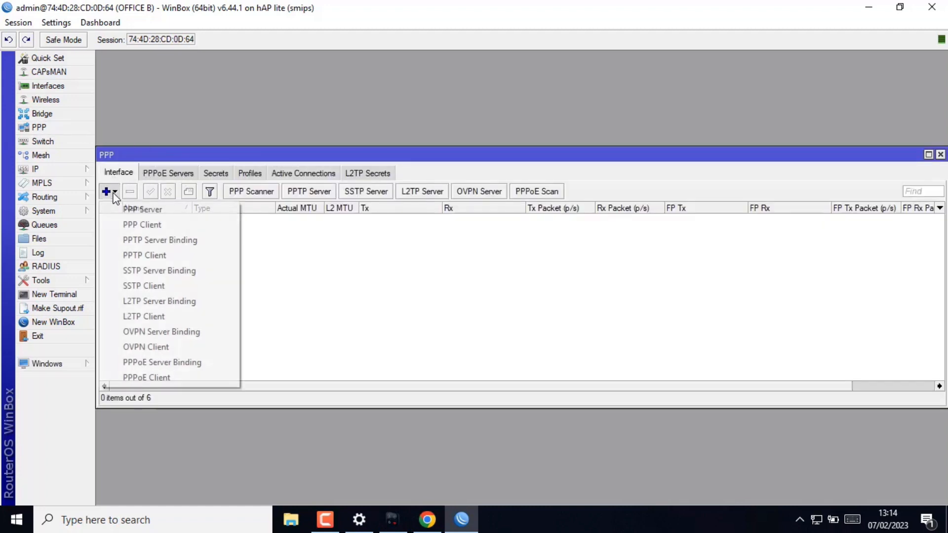
click(151, 286)
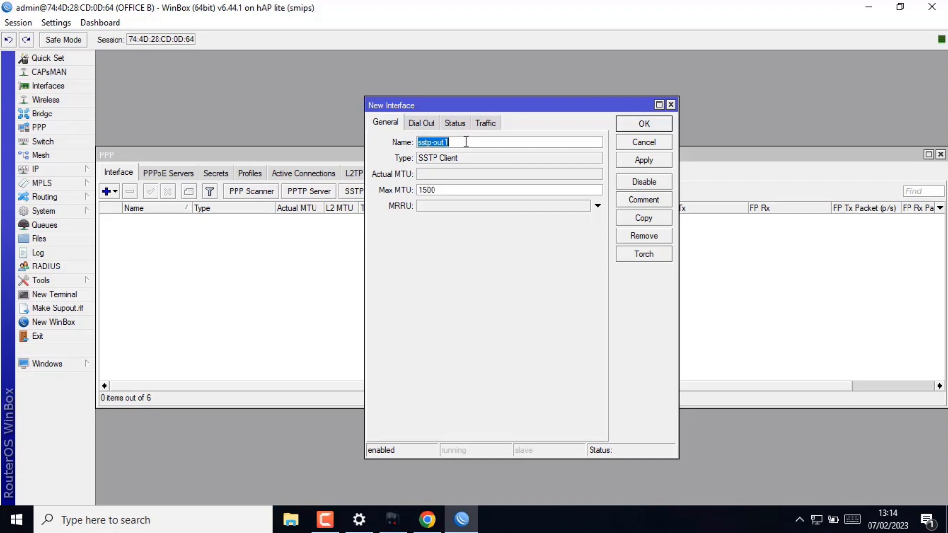
text(sstp pusat)
click(422, 128)
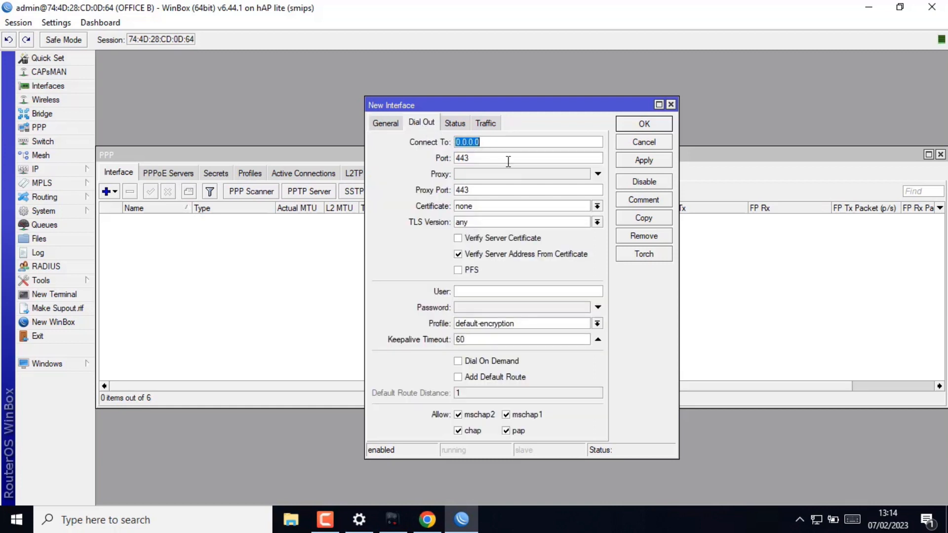
text(172.23.2.15)
- Log the SSTP client in as user1 with its password, untick Verify Server Address, and save
click(492, 292)
text(user1)
click(484, 309)
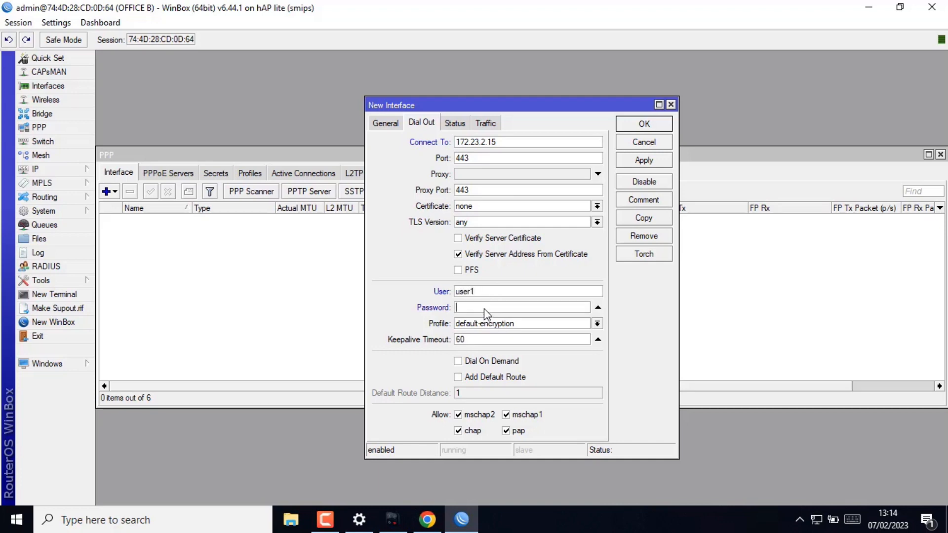
text(123)
click(458, 255)
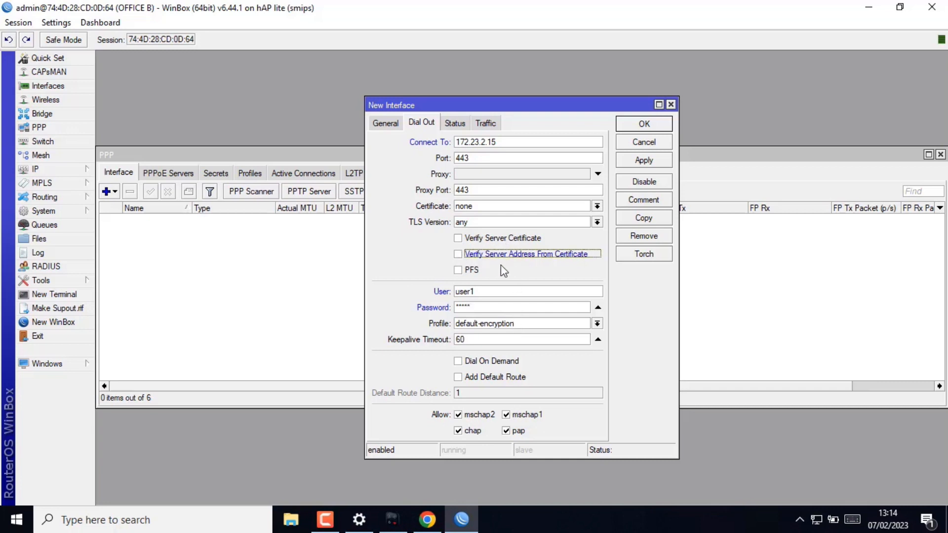
click(645, 160)
click(644, 124)
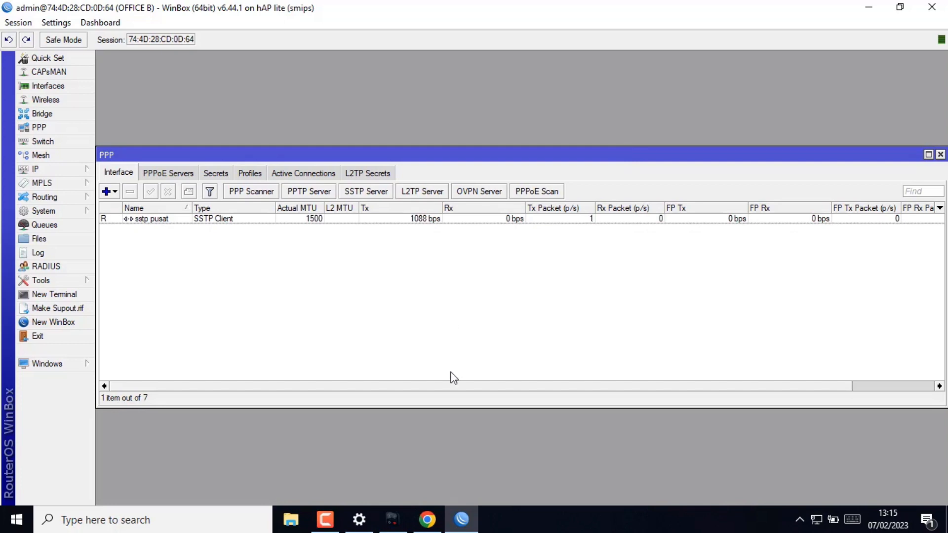
click(392, 520)
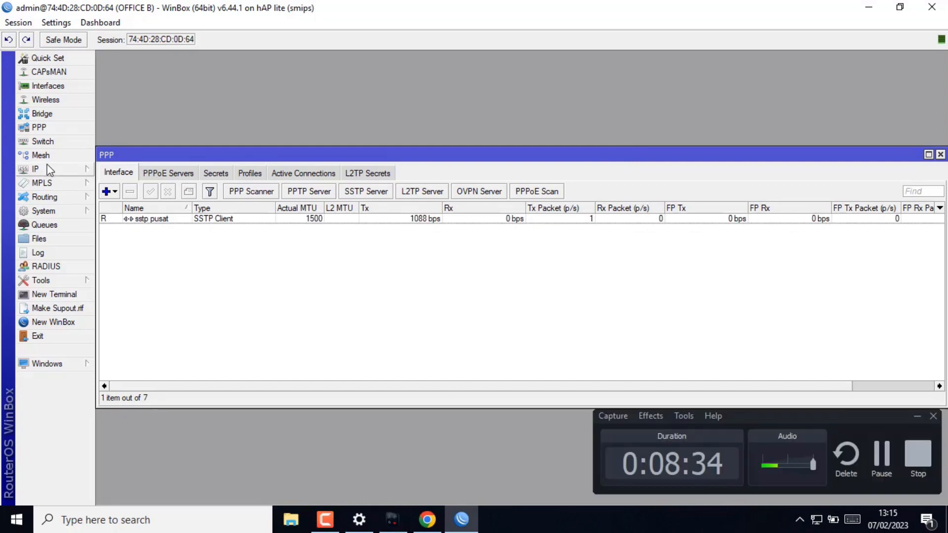
click(50, 169)
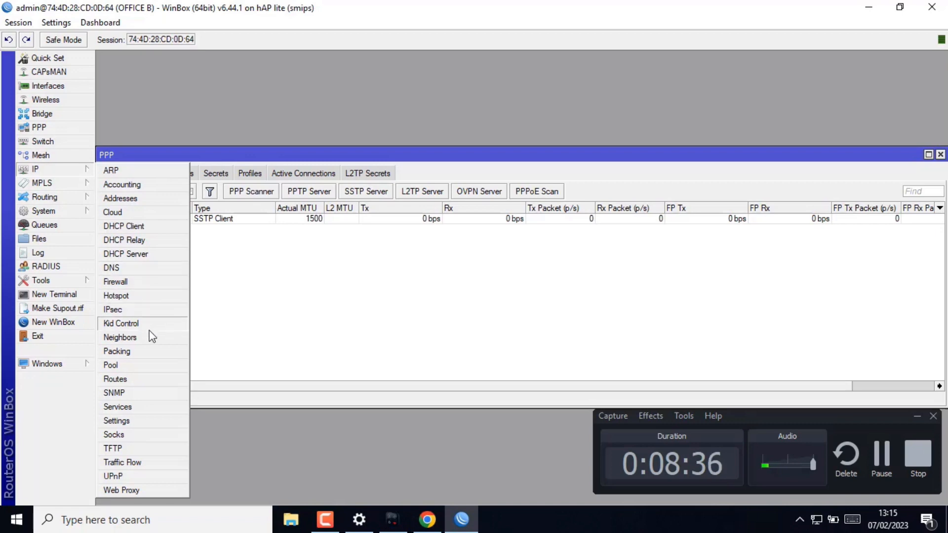
- Add a static route with destination 172.16.1.0/24 and gateway sstp pusat to OFFICE B's routing table
click(123, 378)
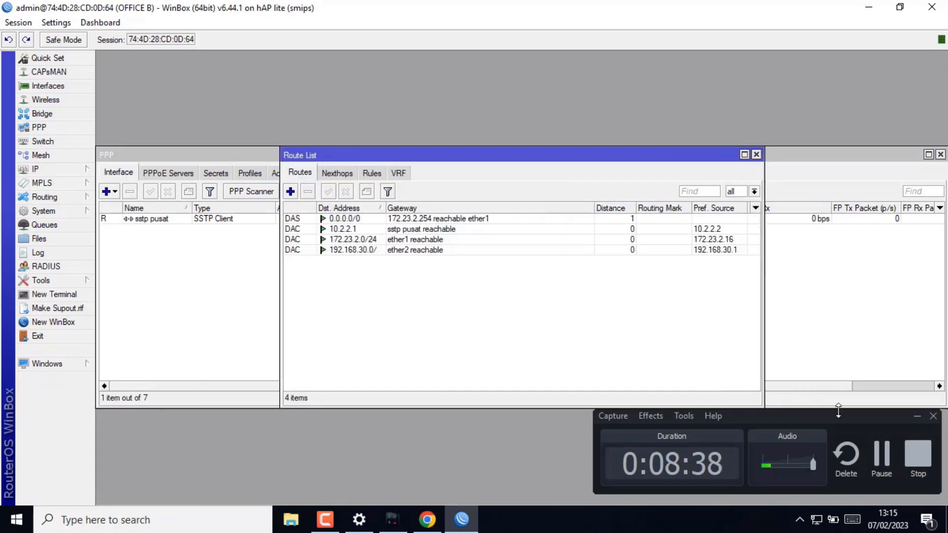
click(917, 416)
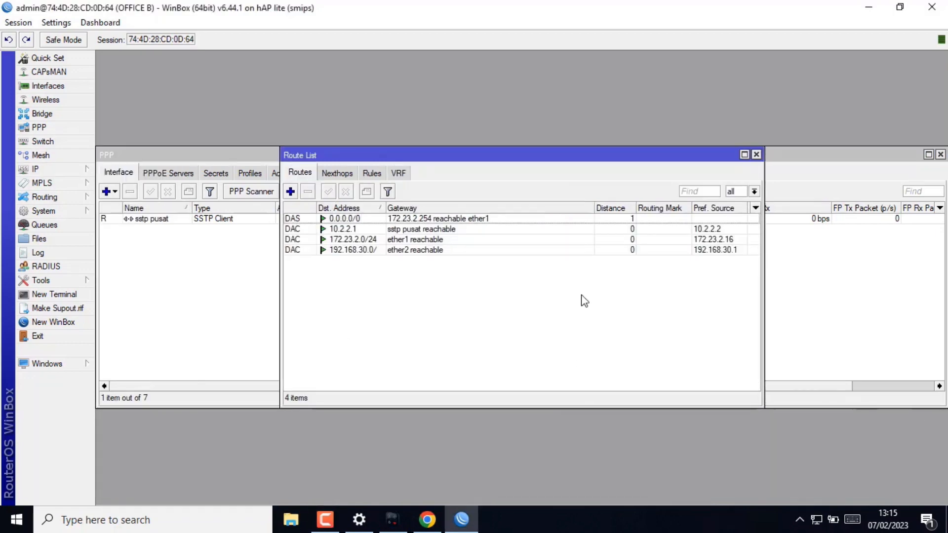
click(290, 192)
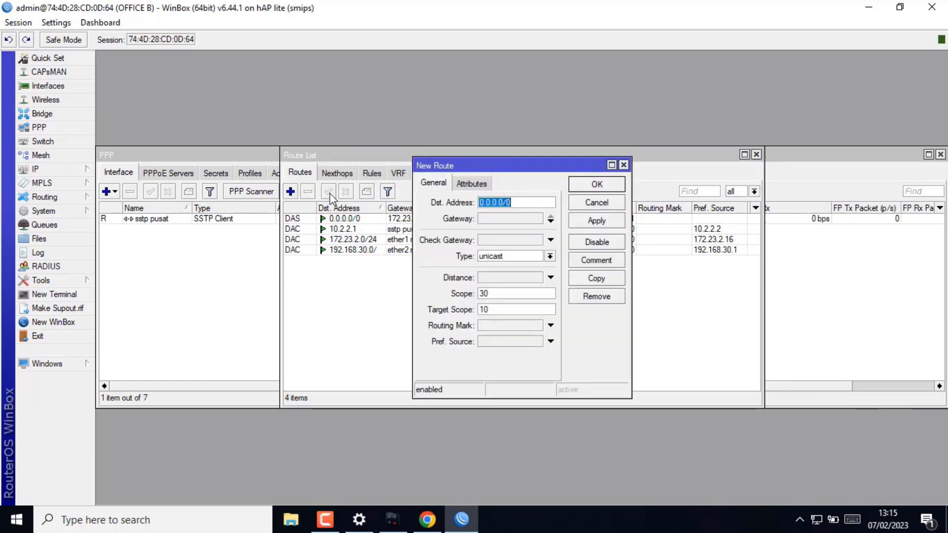
text(1)
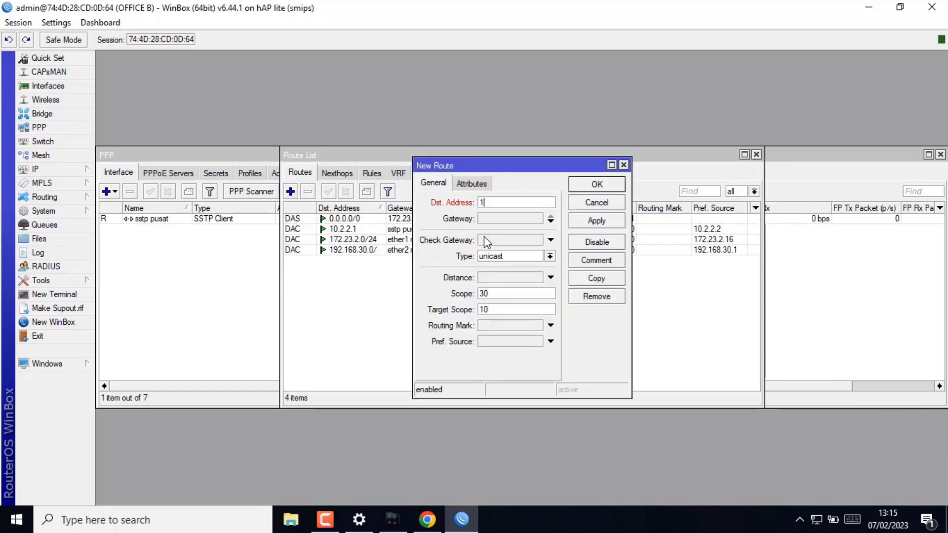
text(72.1)
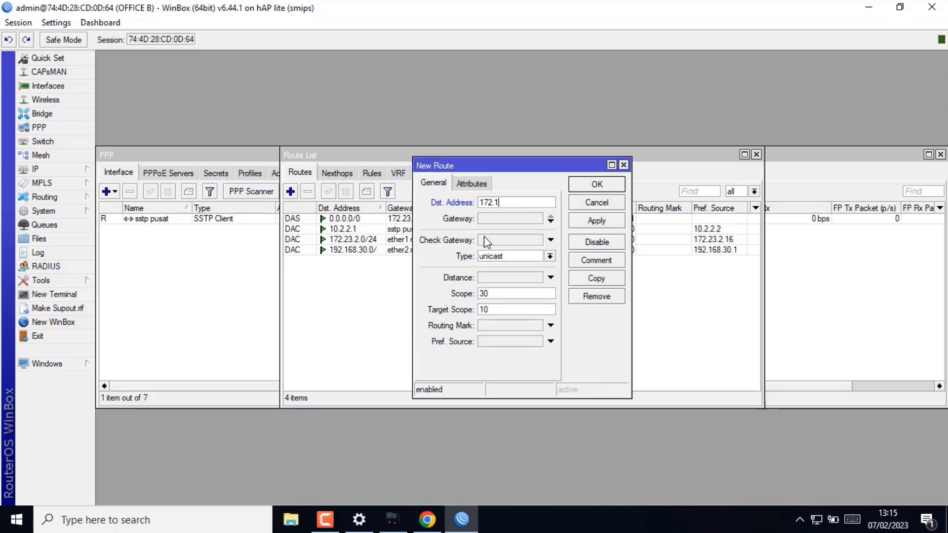
text(6.1.0/24)
click(508, 220)
click(611, 218)
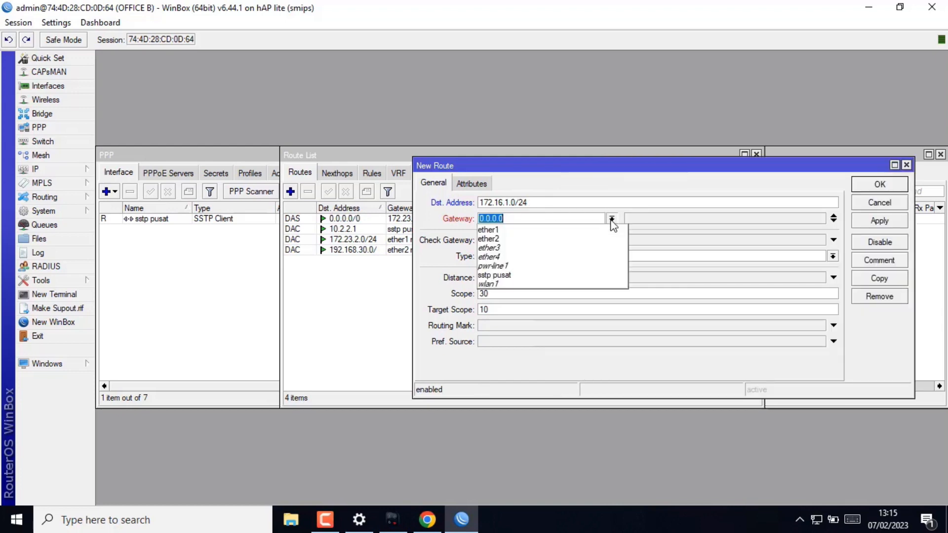
click(511, 276)
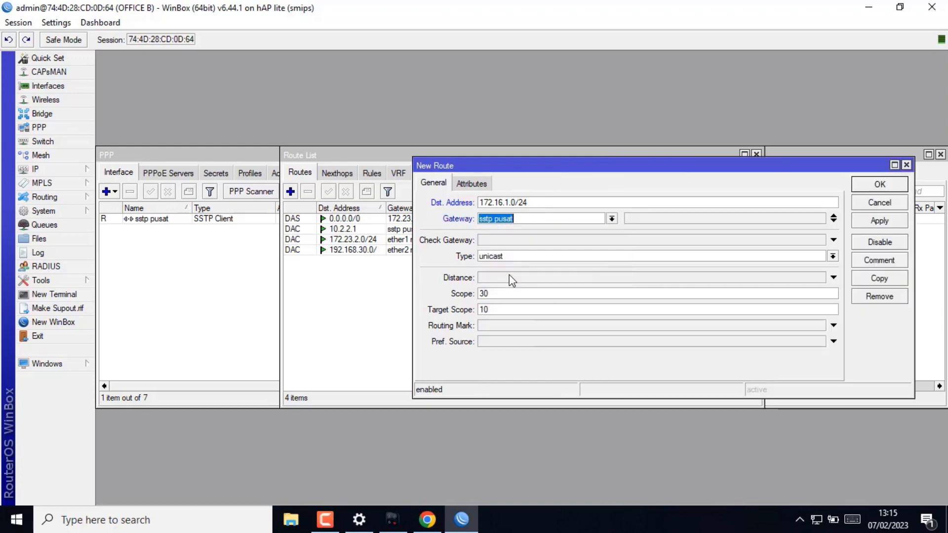
click(882, 222)
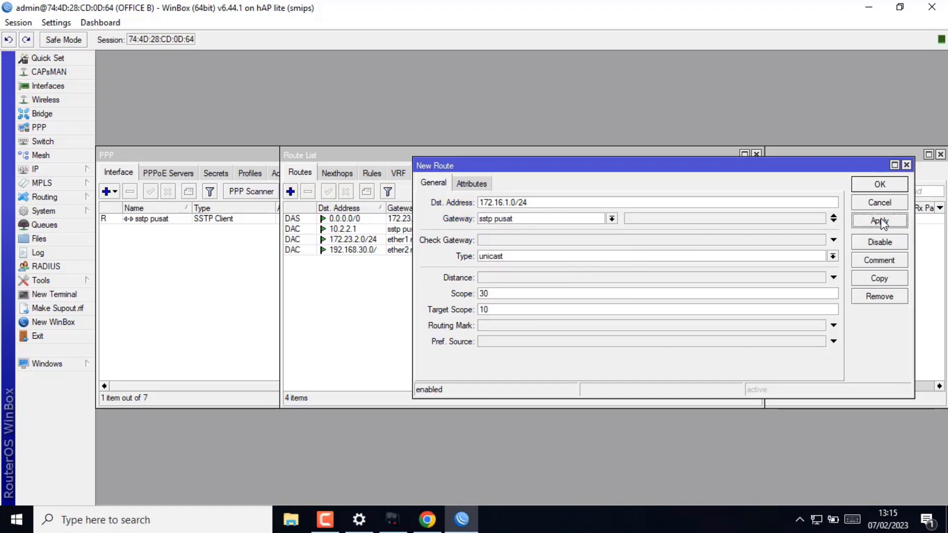
click(880, 184)
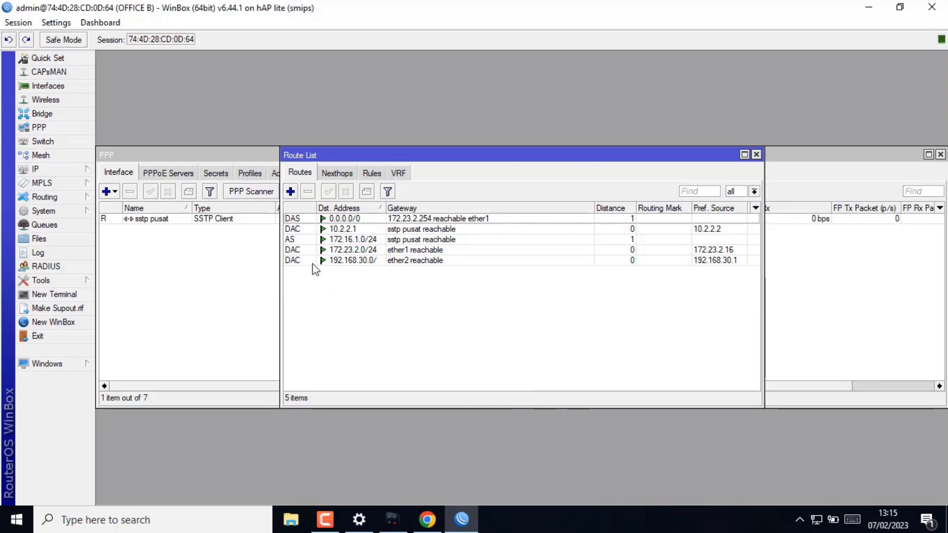
- Review OFFICE B's addresses, then ping 172.16.1.1 from a router terminal and stop it
click(58, 170)
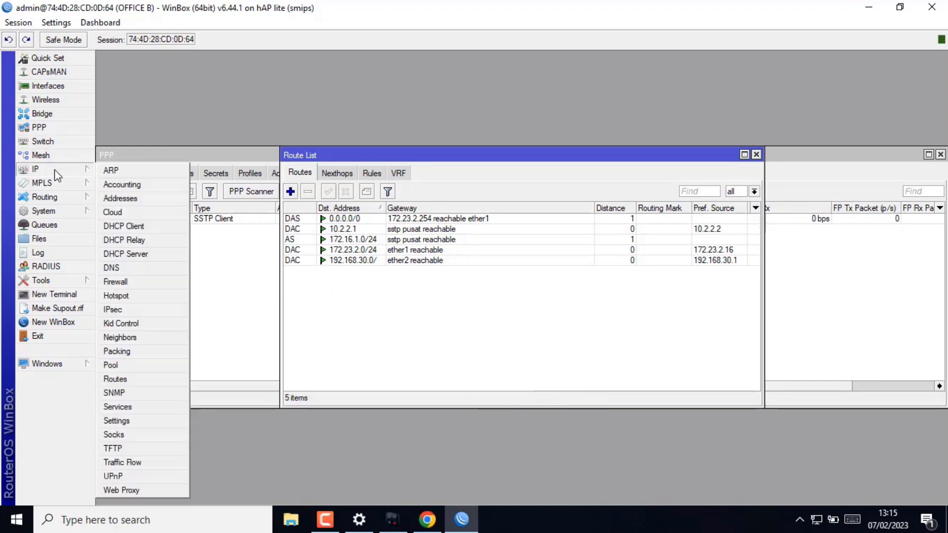
click(131, 200)
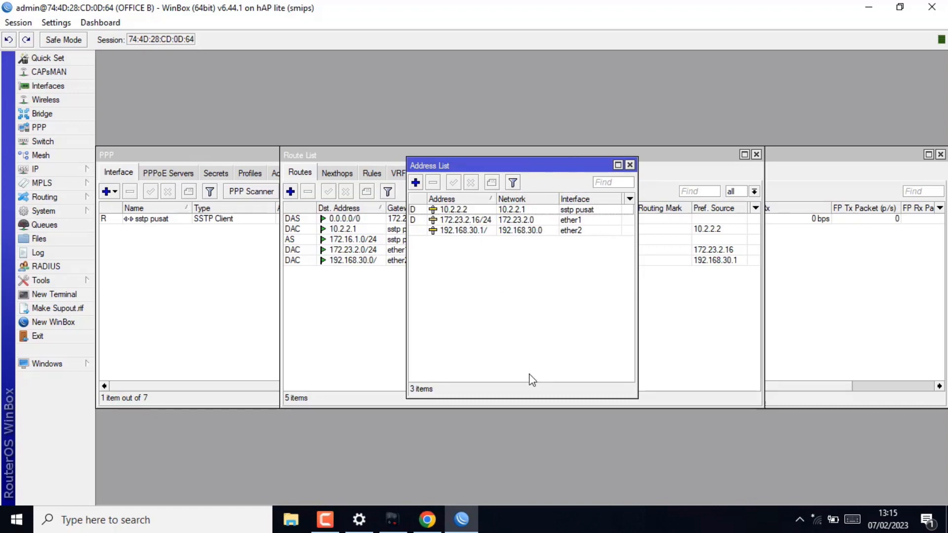
click(57, 294)
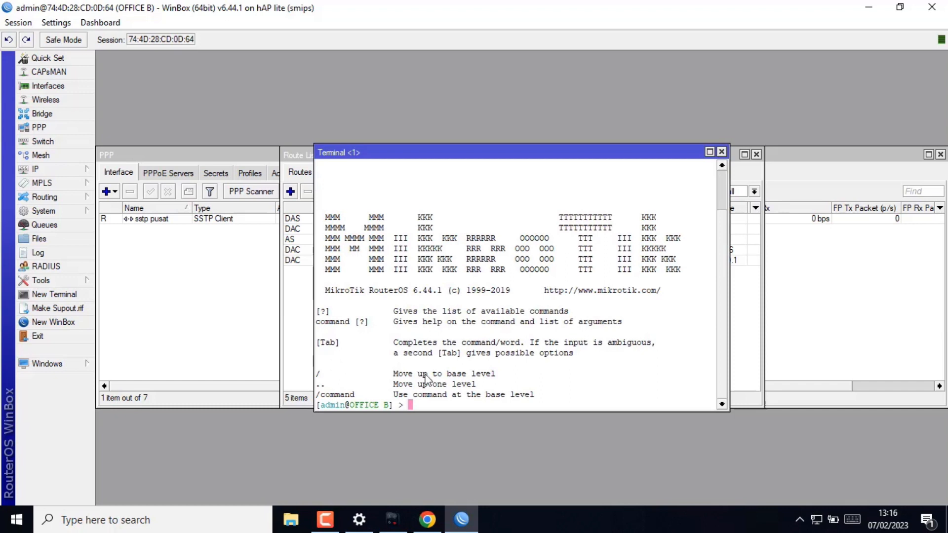
text(ping 1)
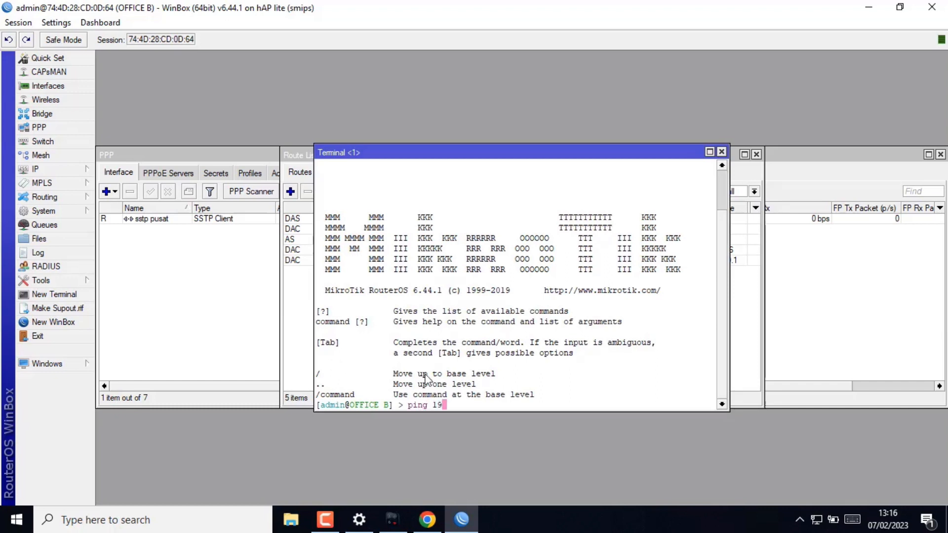
text(72.16.1.1)
key(Return)
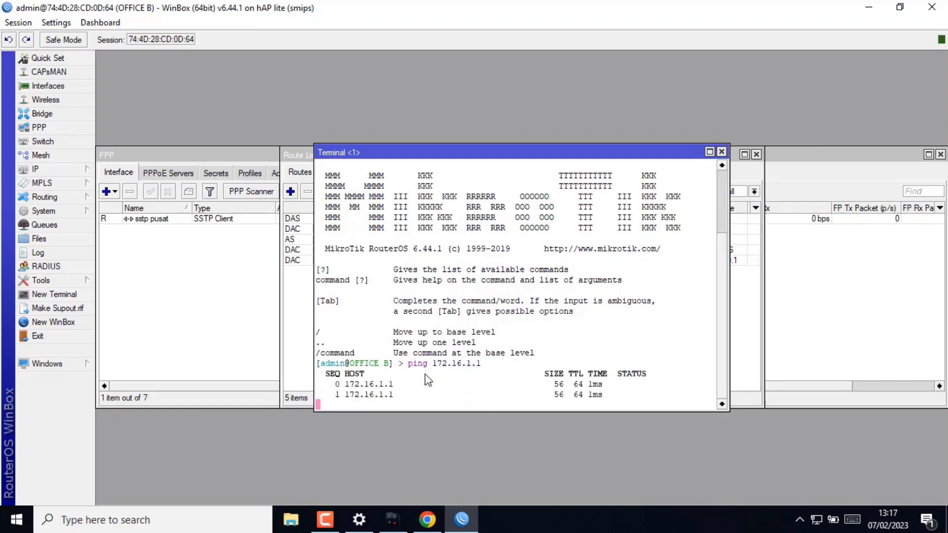
key(ctrl+c)
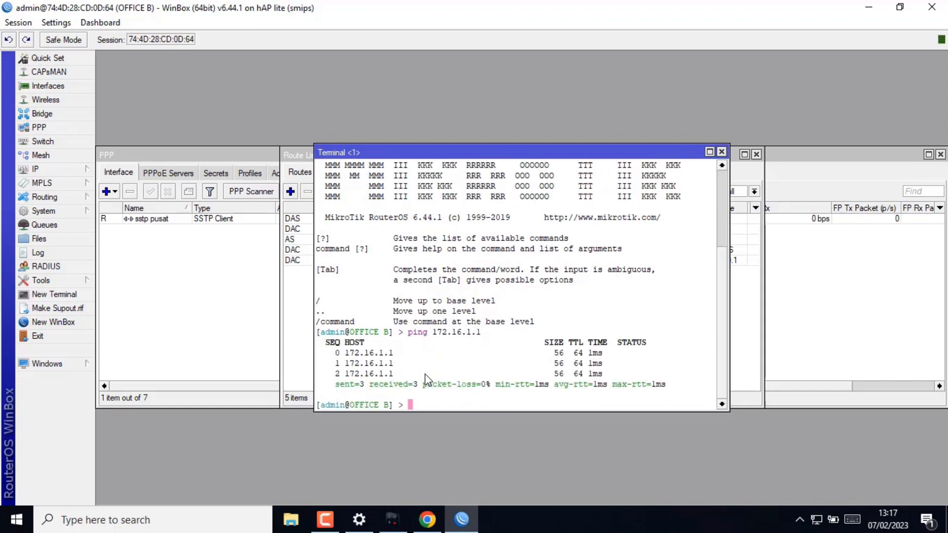
- Ping 172.16.1.254 from the terminal by editing the recalled command, stopping after four replies
key(Up)
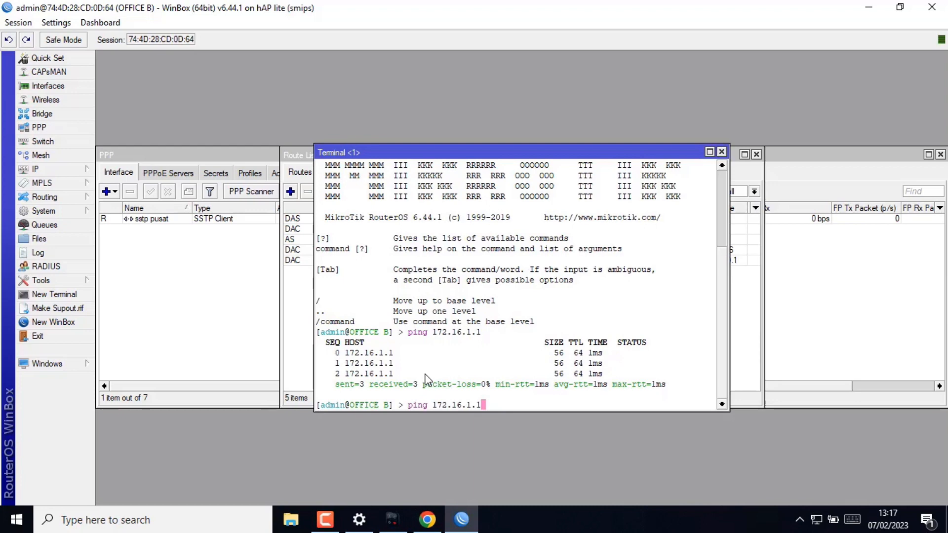
key(BackSpace)
text(254)
key(Return)
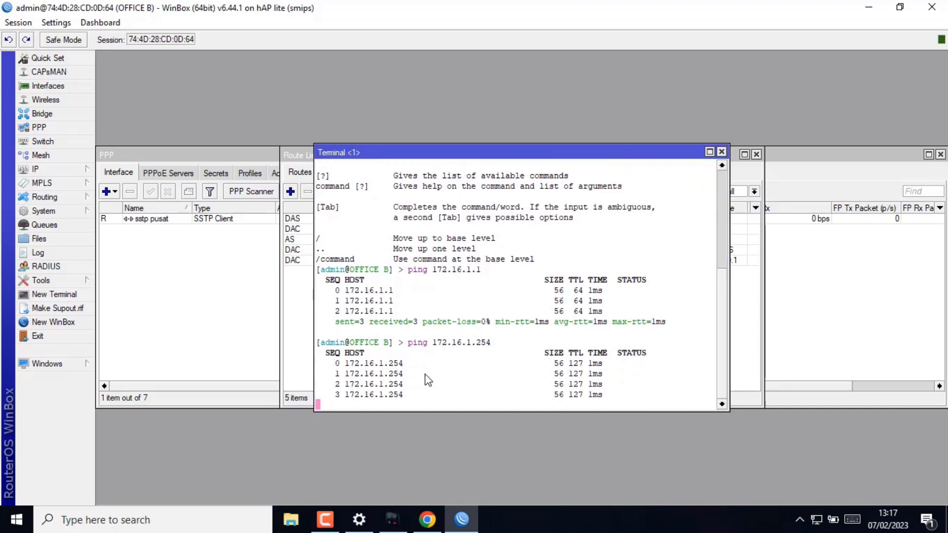
key(ctrl+c)
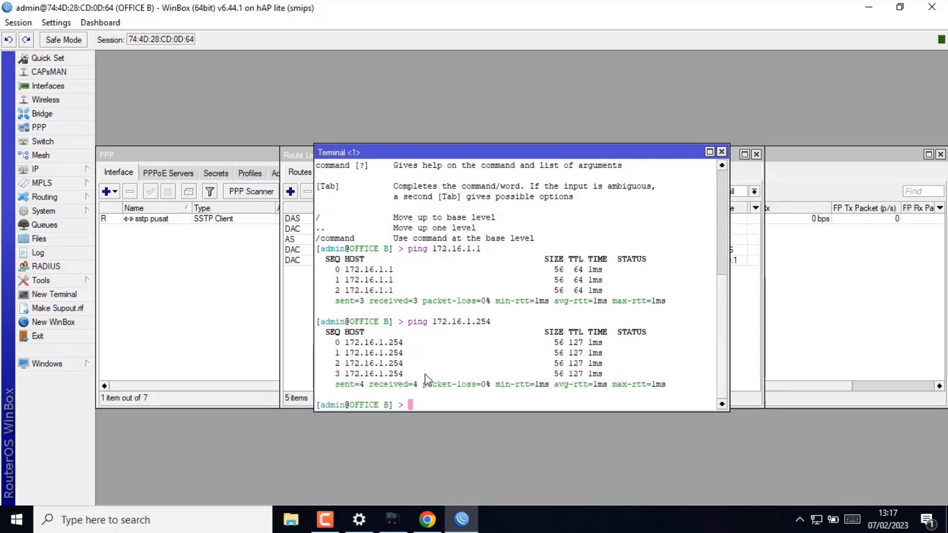
key(super+r)
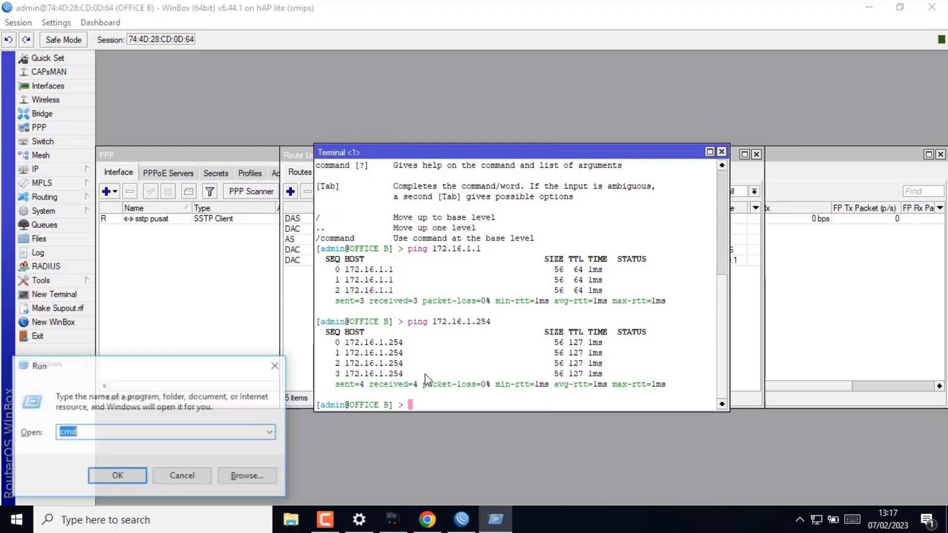
- Launch cmd and ping 172.16.1.254 from the PC, getting four replies with 0% loss
key(Return)
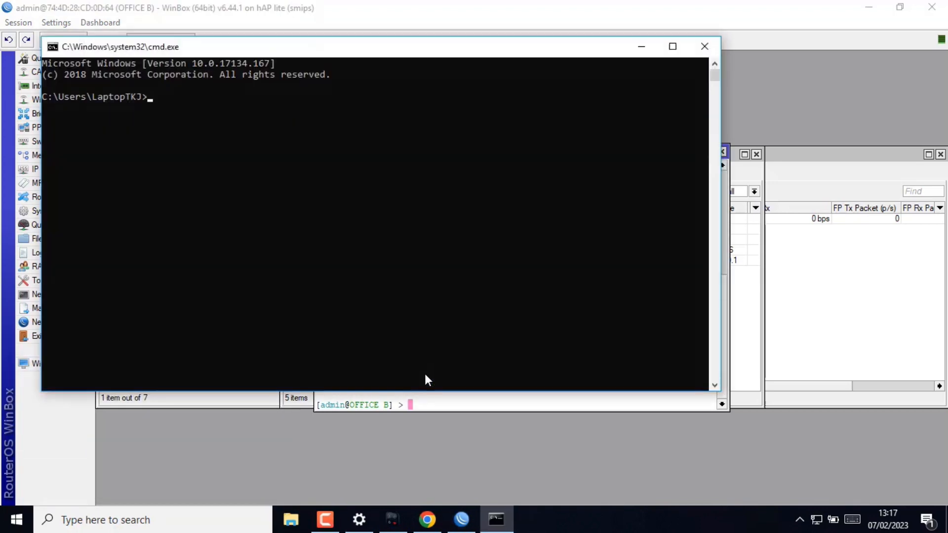
text(ping )
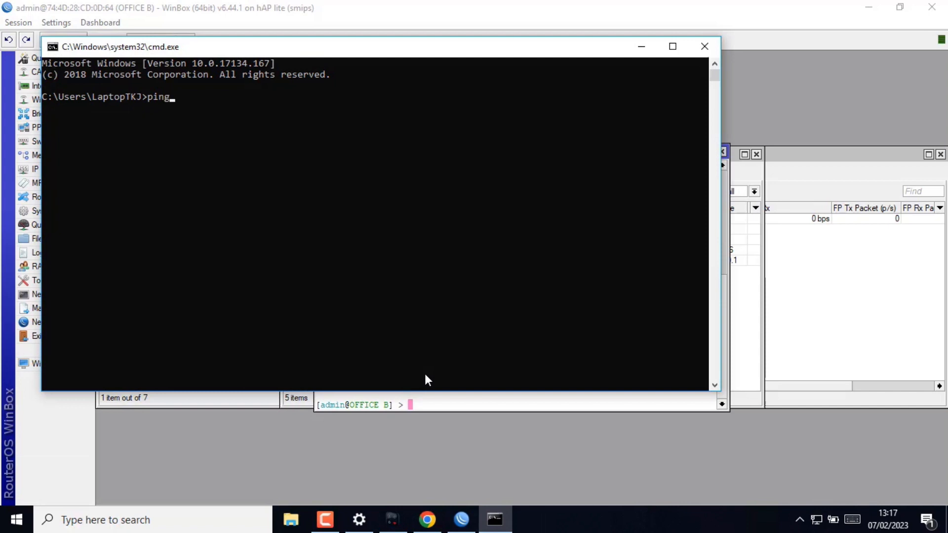
text(172.16.1.254)
key(Return)
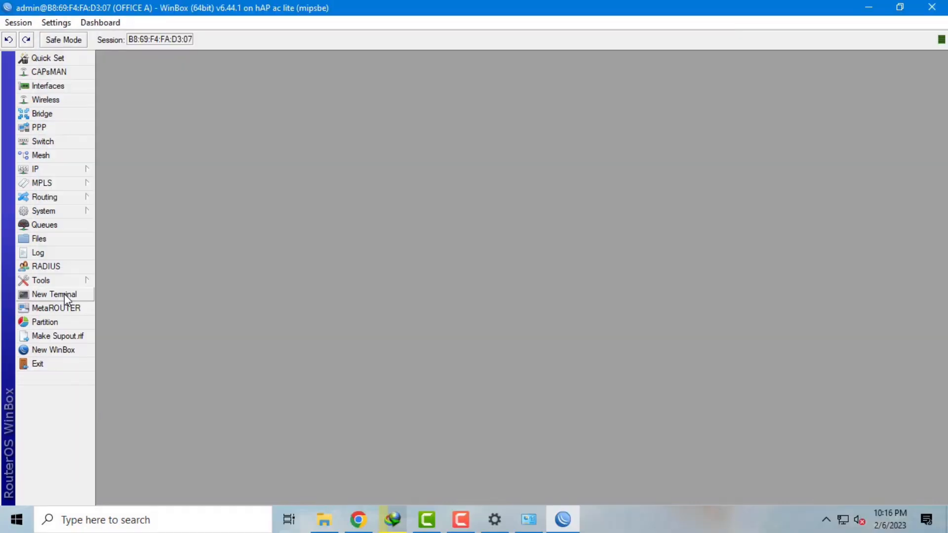
click(64, 295)
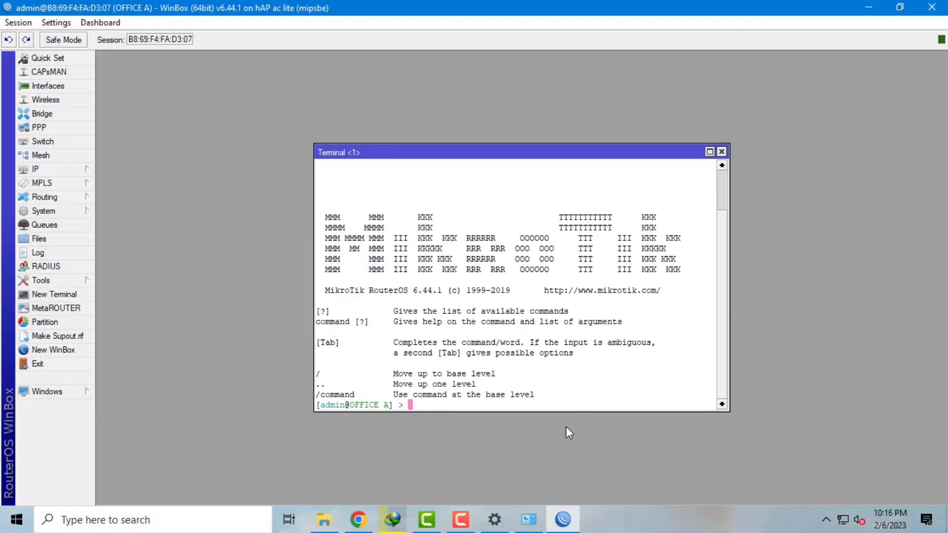
- Ping 192.168.30.1 from the router terminal and stop it after replies with no loss
text(ping)
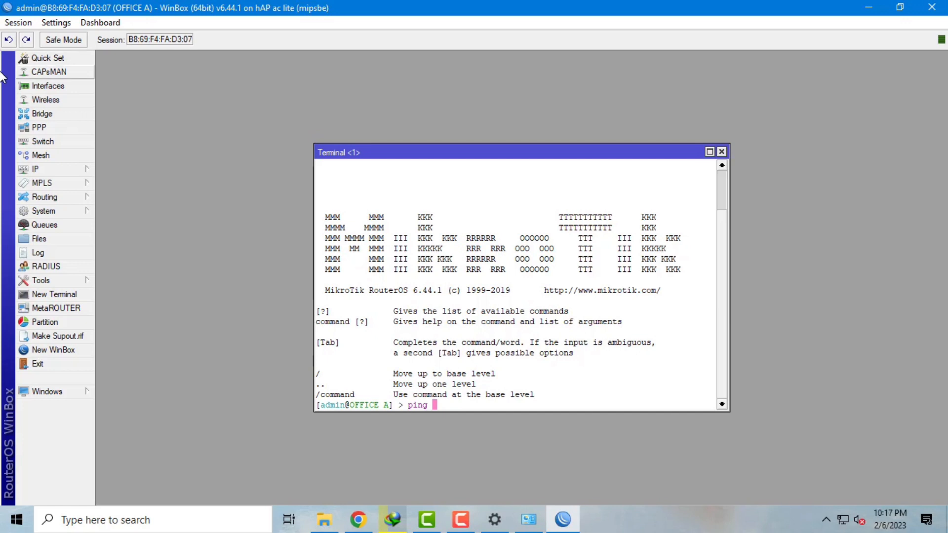
text(192.168.30.1)
key(Return)
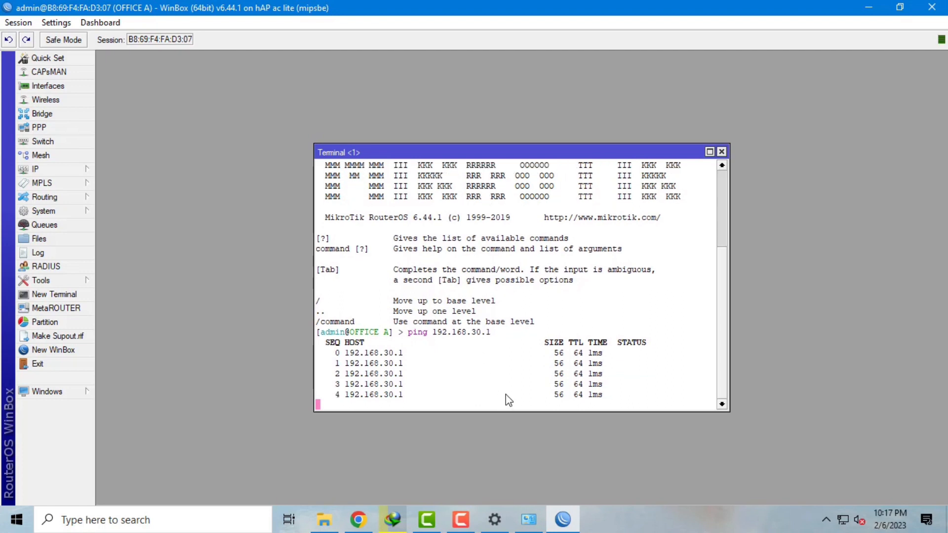
key(ctrl+c)
- Ping 192.168.30.254 from the terminal, then launch a Windows Command Prompt
key(Up)
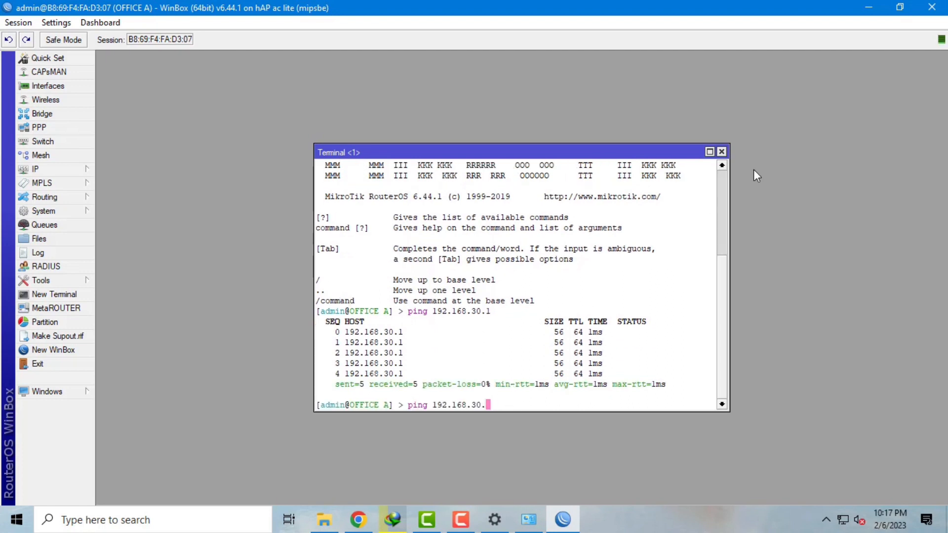
key(BackSpace)
text(254)
key(Return)
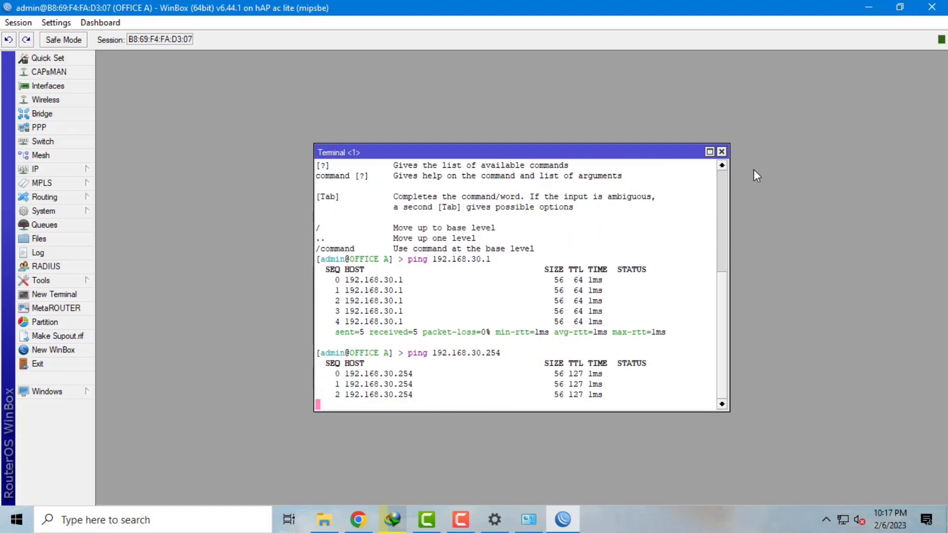
key(ctrl+c)
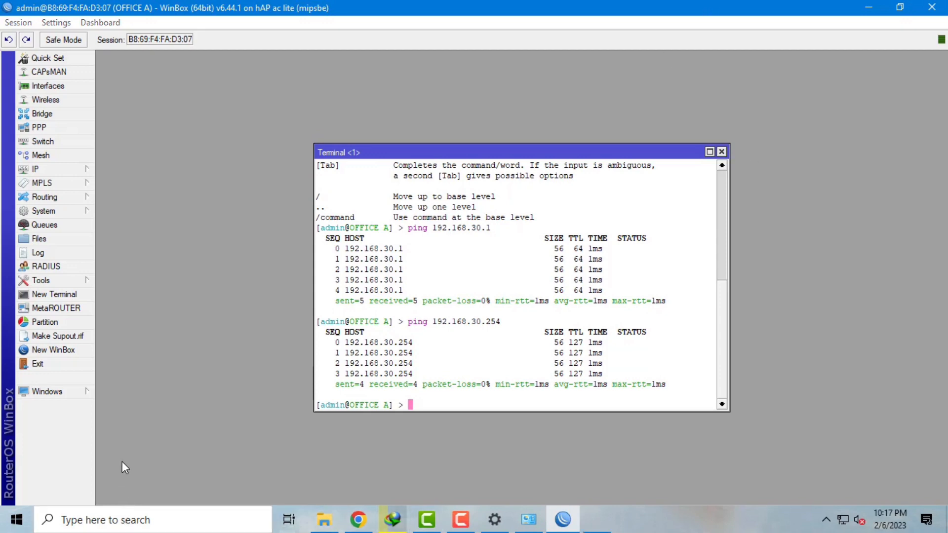
key(super+r)
key(Return)
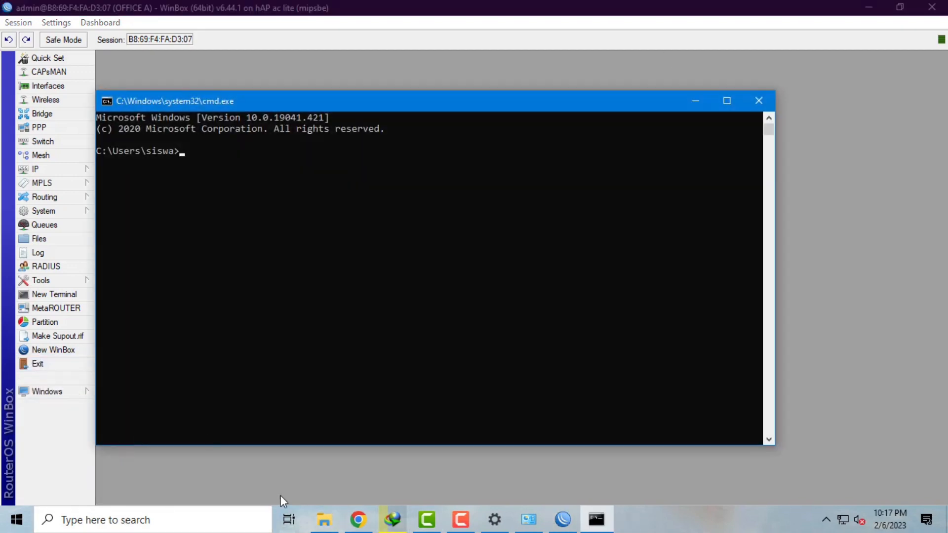
- Ping 192.168.30.254 in Command Prompt, get 4/4 replies, then minimize the window
text(ping)
text(192.168.30.254)
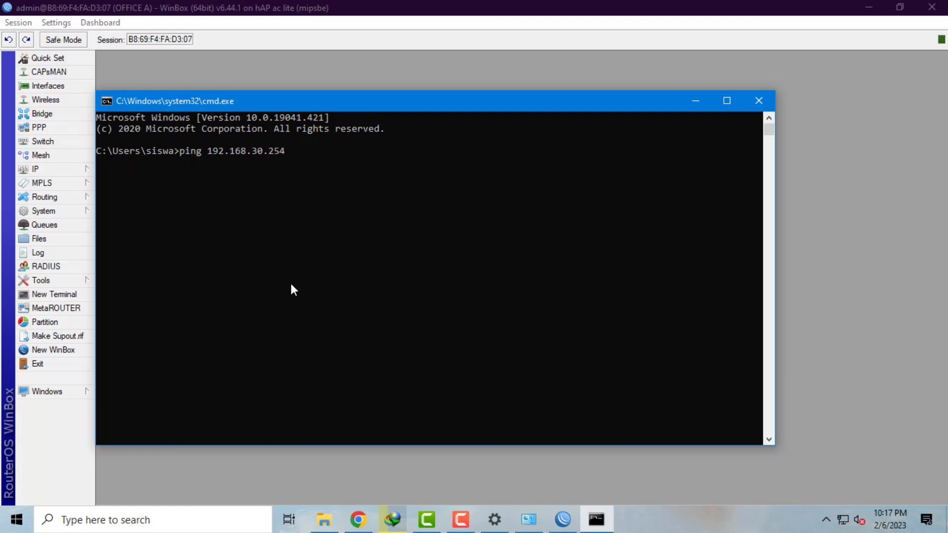
key(Return)
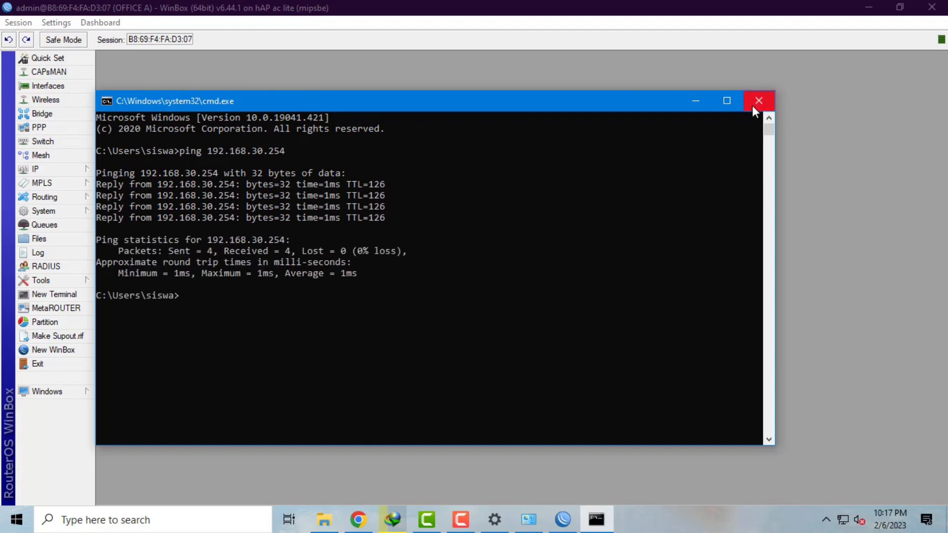
click(695, 101)
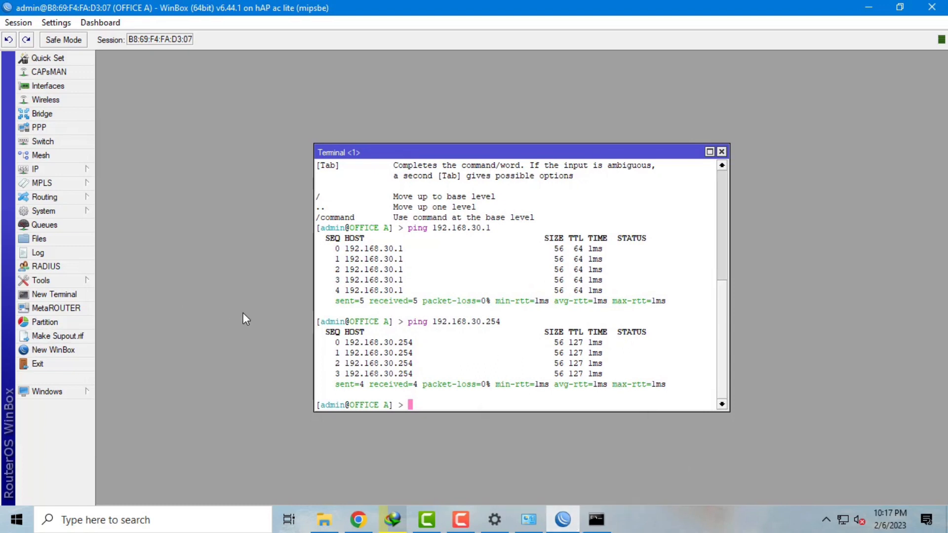
- Close the terminal and show PPP Active Connections, widening Encoding to reveal AES256-CBC
click(722, 152)
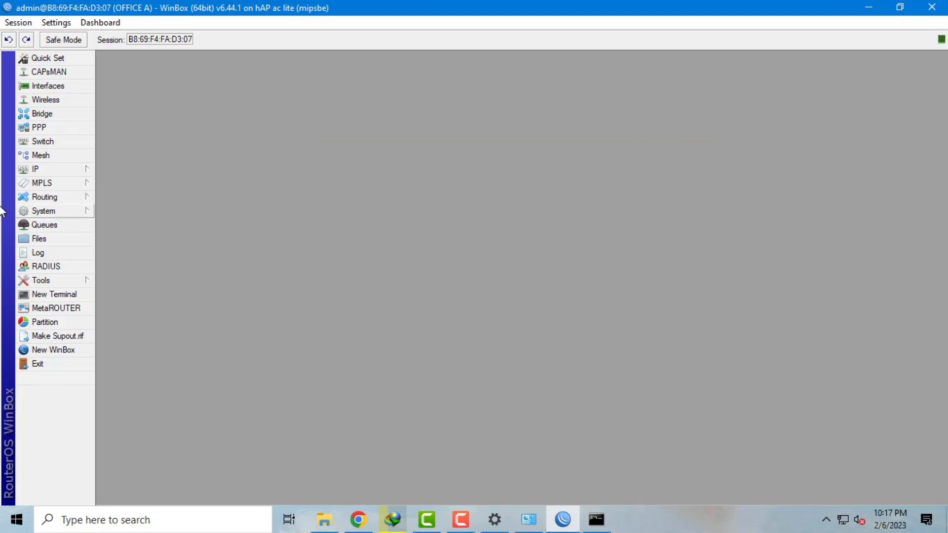
click(58, 130)
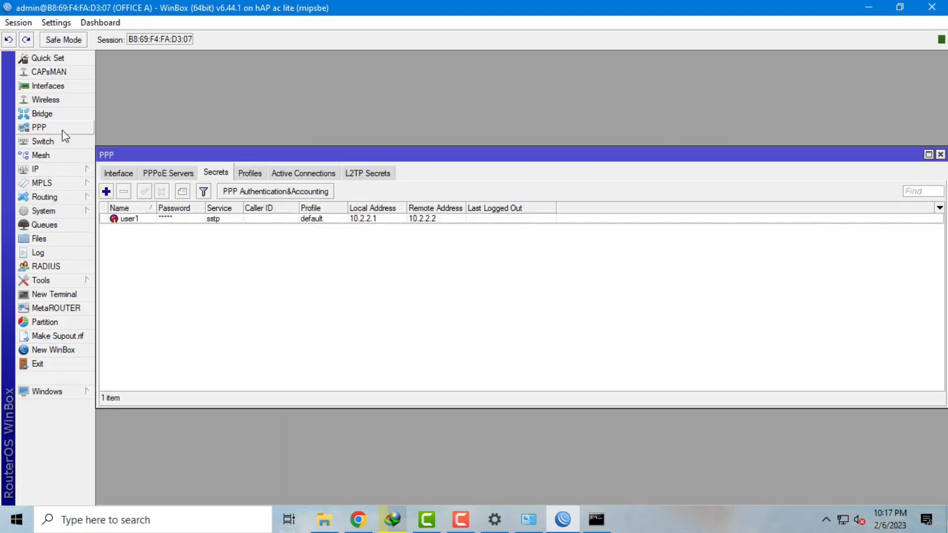
click(301, 173)
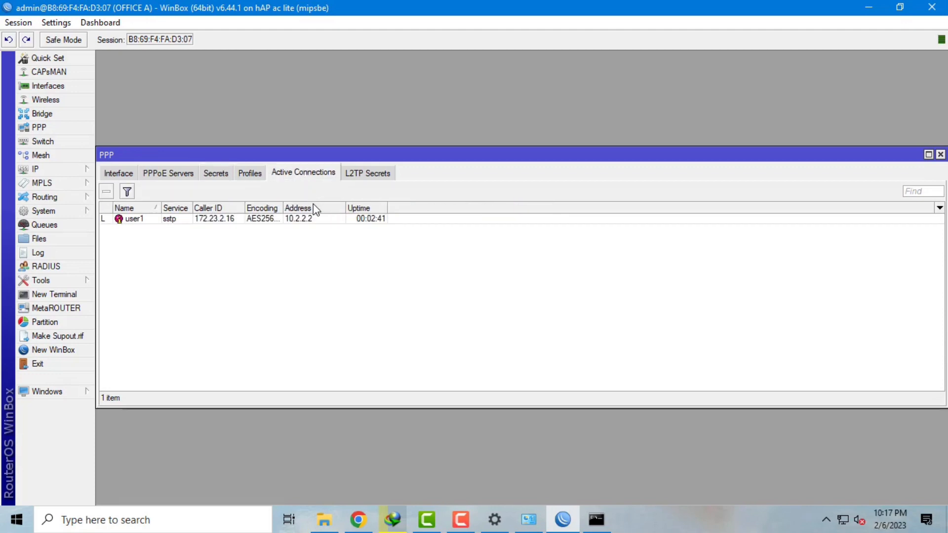
drag(283, 218, 338, 218)
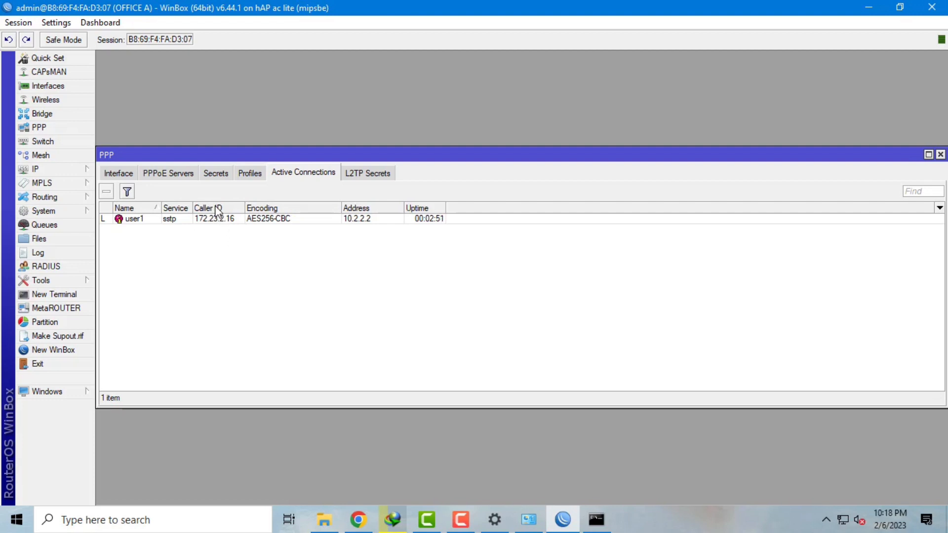
- Open the System > Certificates list
click(85, 173)
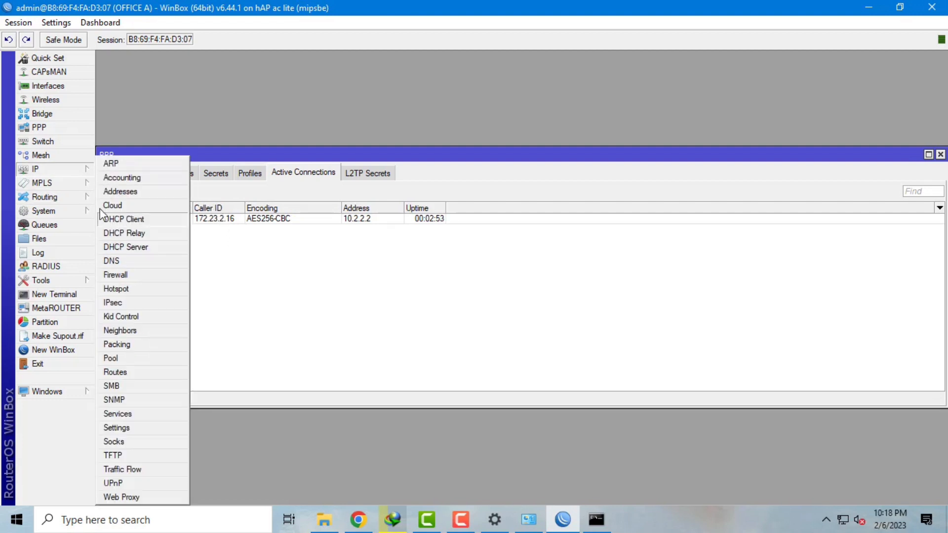
mouse_move(85, 214)
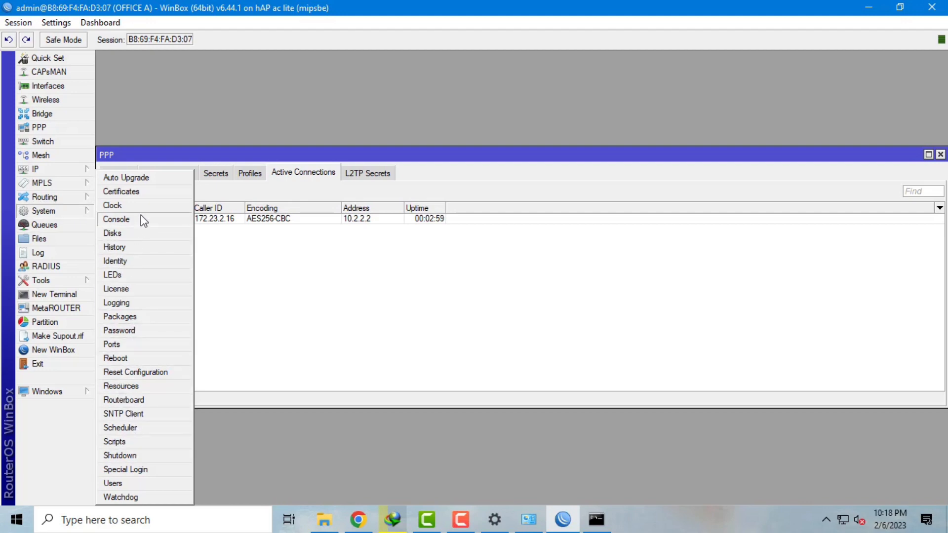
click(152, 196)
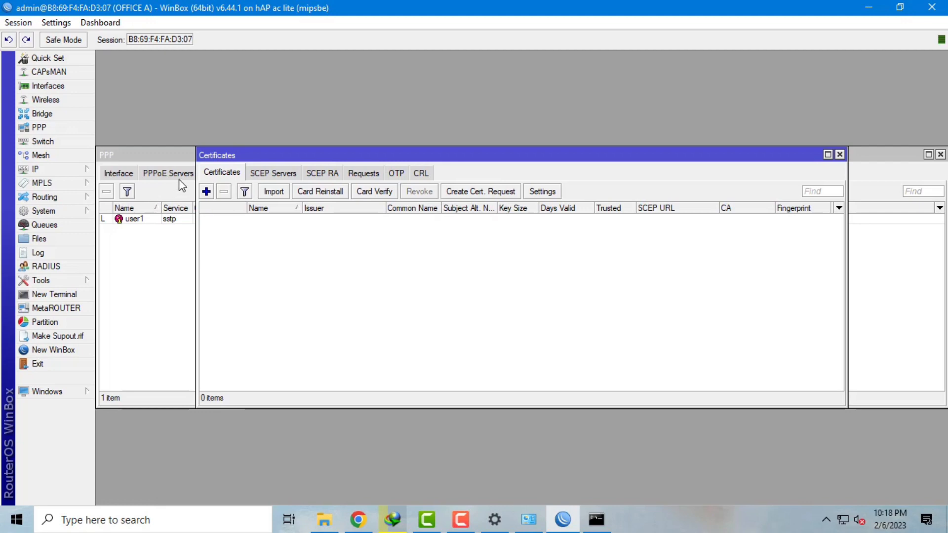
- Add a new certificate, replacing the default name cert1 with CA-T
click(207, 192)
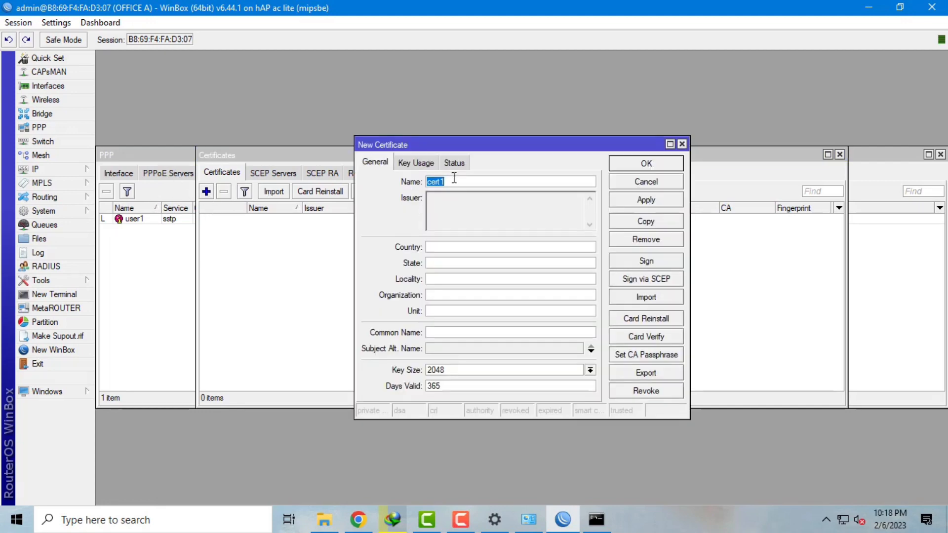
key(BackSpace)
text(c)
key(BackSpace)
text(CA-T)
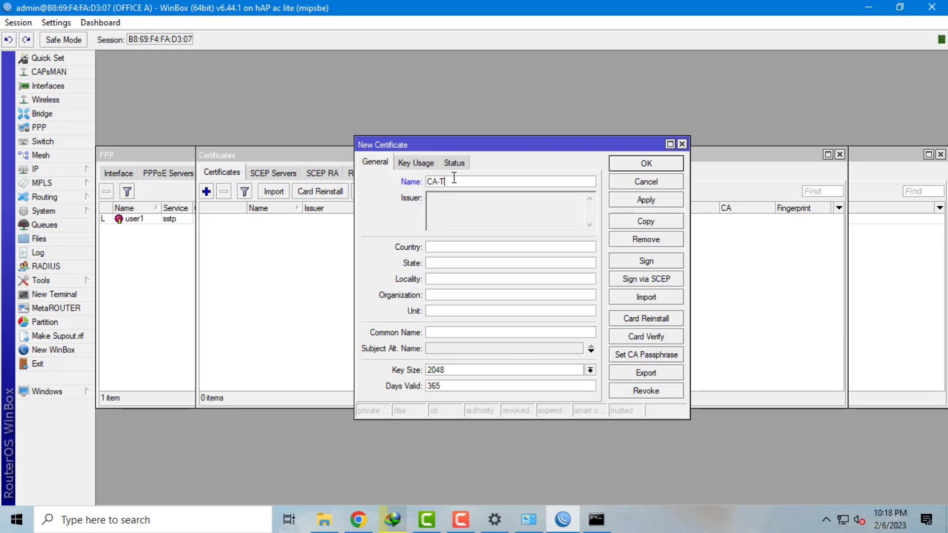
- Name the certificate CA-Template with country ID, state PROBOLINGGO and locality MASTRIP
text(emplate)
click(494, 247)
text(ID)
click(468, 266)
text(pro)
key(BackSpace)
key(BackSpace)
key(BackSpace)
text(PROBOLINGGO)
click(487, 283)
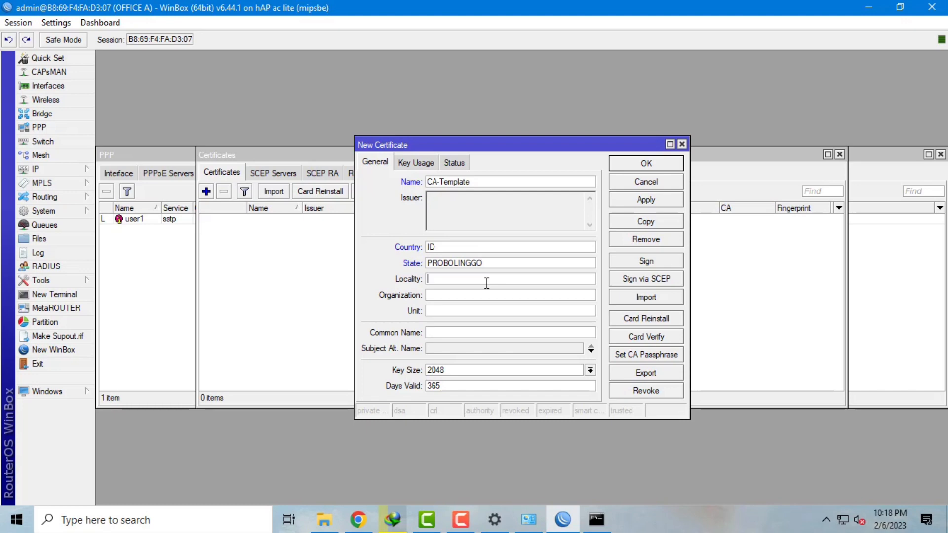
text(MASTRIB)
key(BackSpace)
text(P)
- Set organization SMKN2, unit SISWA, common name 172.23.2.15 and an IP alternative name, then save
click(493, 300)
text(SMKN2)
click(500, 313)
text(SISWA)
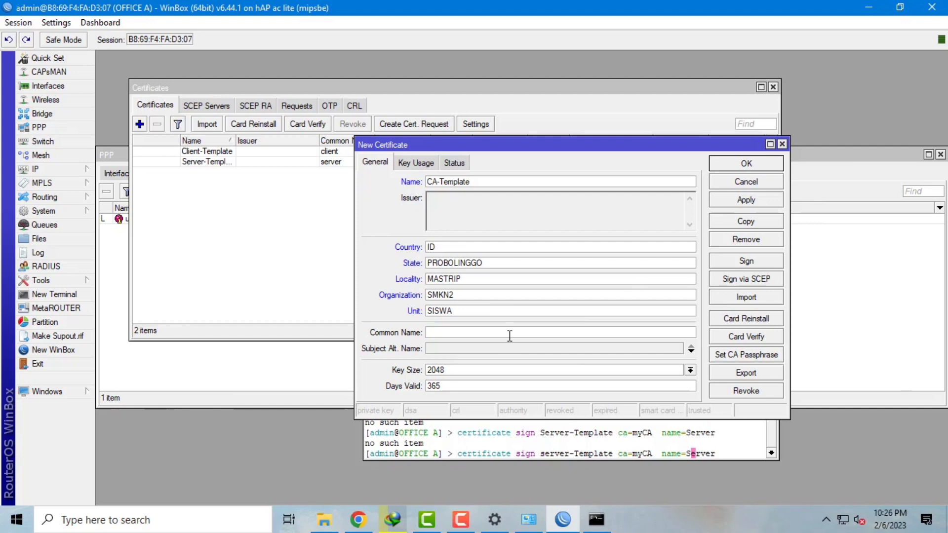
text(172.23)
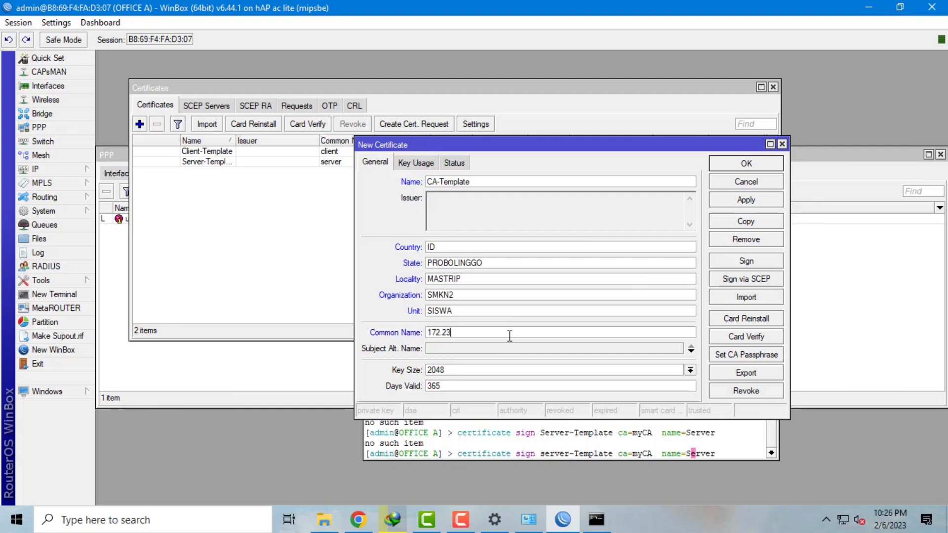
text(.2.15)
click(489, 348)
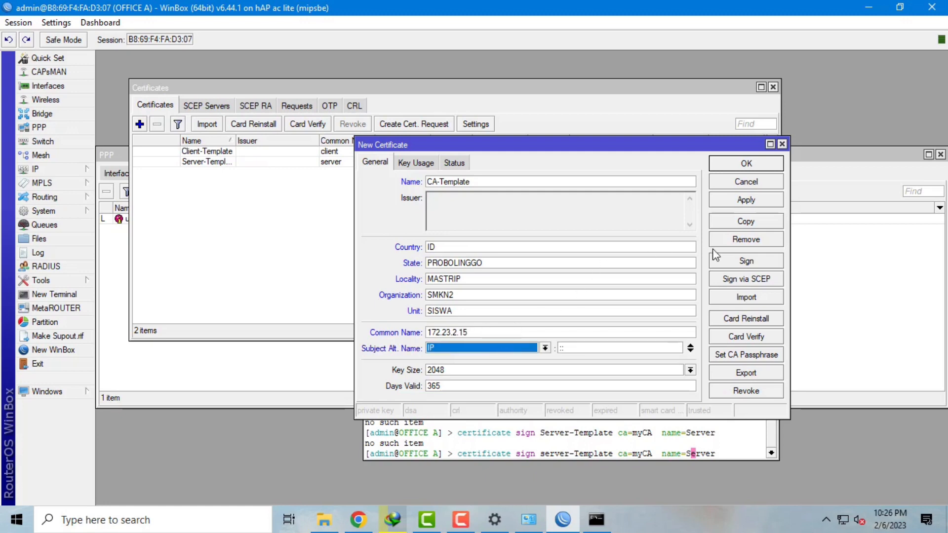
click(741, 206)
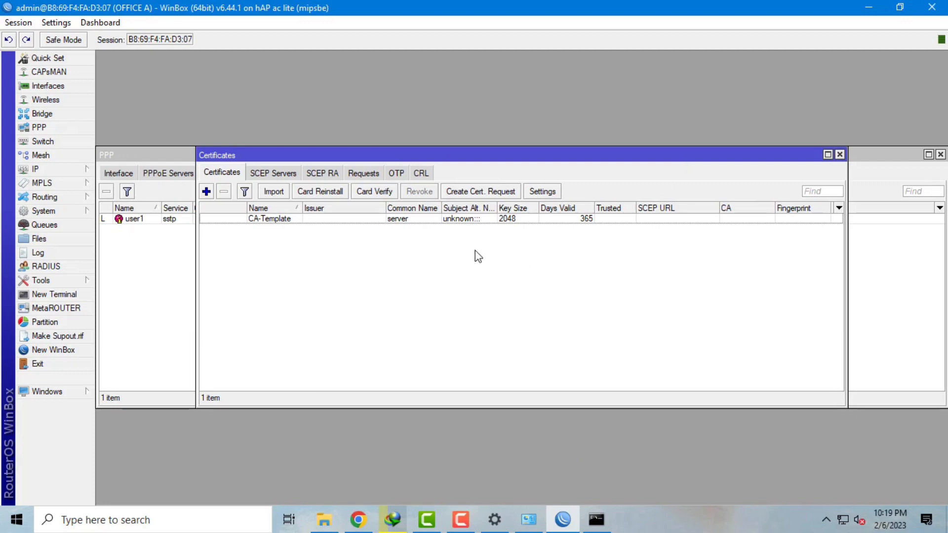
- Add a new certificate named Client-Template
click(207, 192)
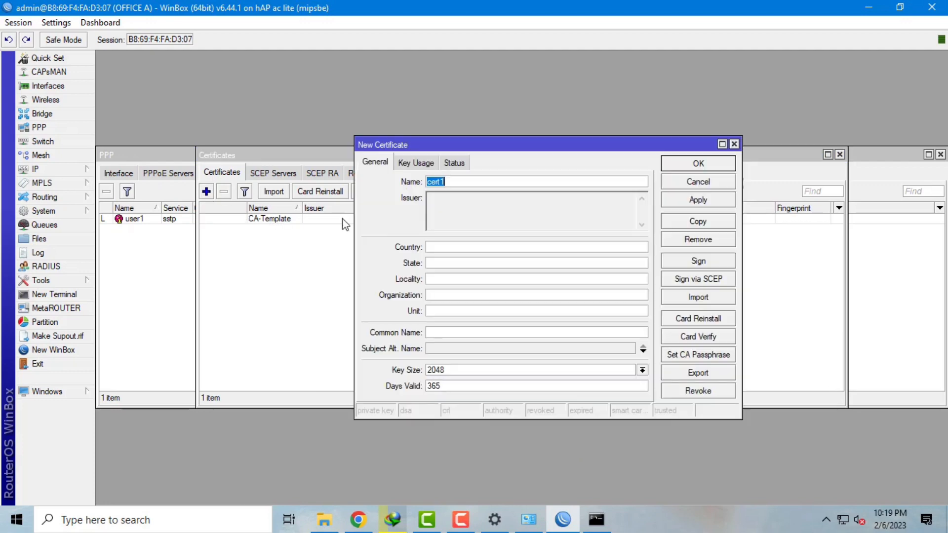
key(BackSpace)
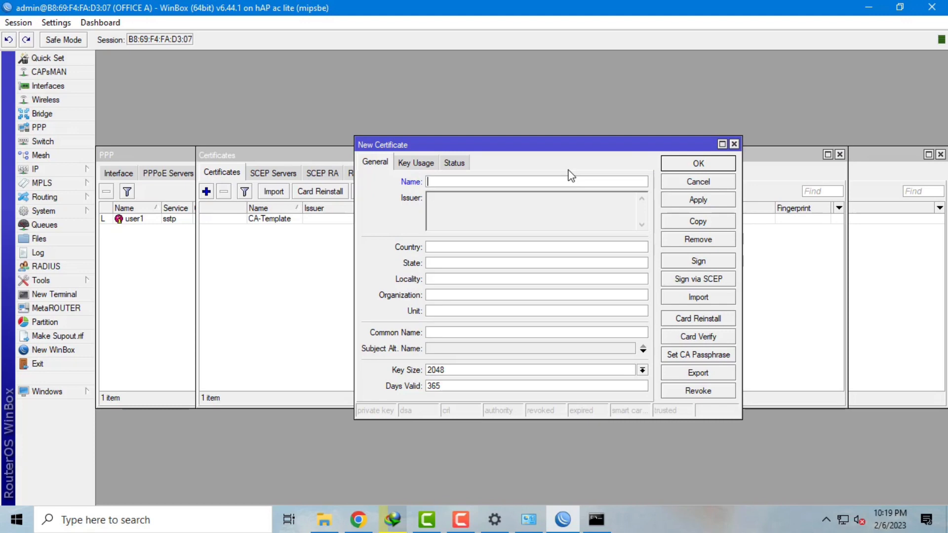
text(Client-Tamplate)
key(Left)
key(Left)
key(BackSpace)
text(e)
- Enter country ID, state PROBOLINGGO and locality MASTRIP for Client-Template
click(478, 247)
text(ID)
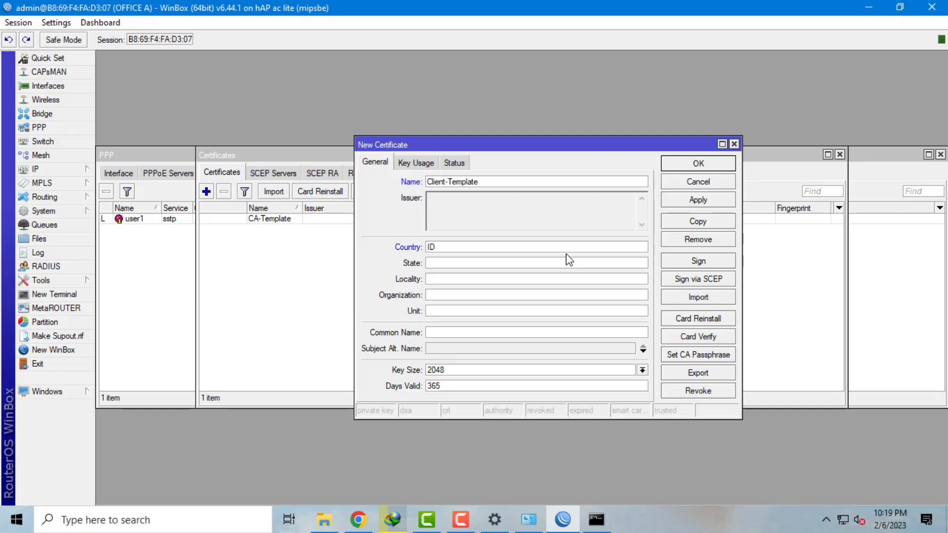
click(586, 263)
text(PROBOLINGGOmastr)
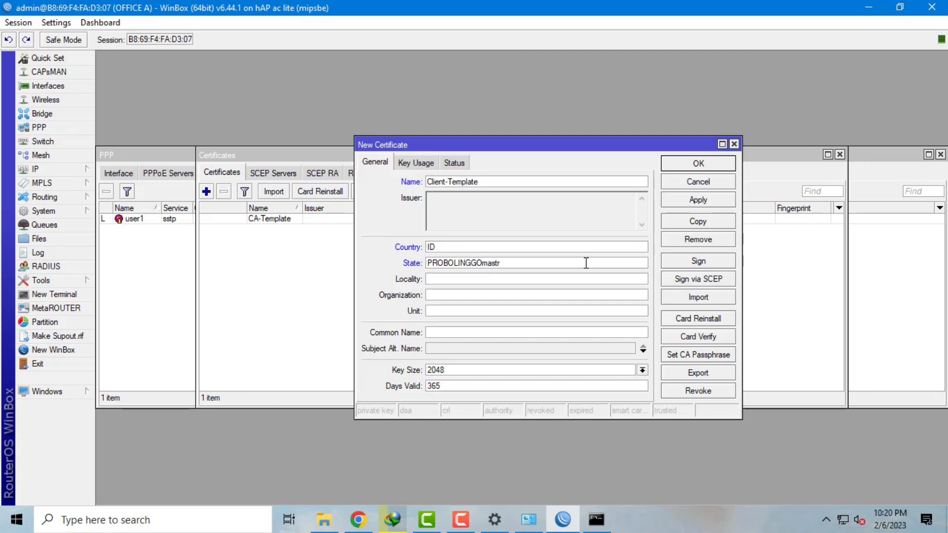
key(BackSpace)
key(BackSpace)
key(BackSpace)
key(BackSpace)
key(BackSpace)
text(MASTRIP)
- Set organization SMKN2, unit SISWA, common name client and an IP alternative name, then save
click(508, 296)
text(SMKN2)
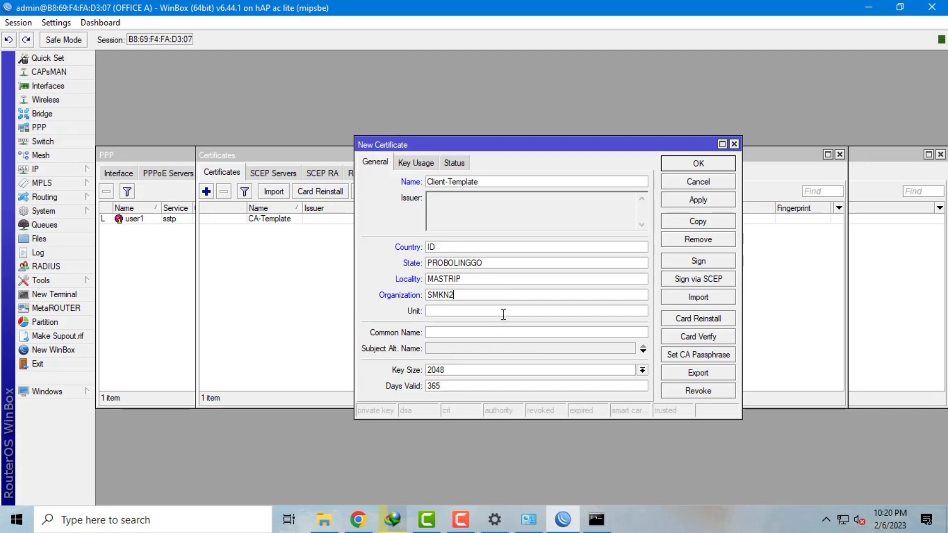
text(SISWA)
click(519, 332)
text(client)
click(516, 348)
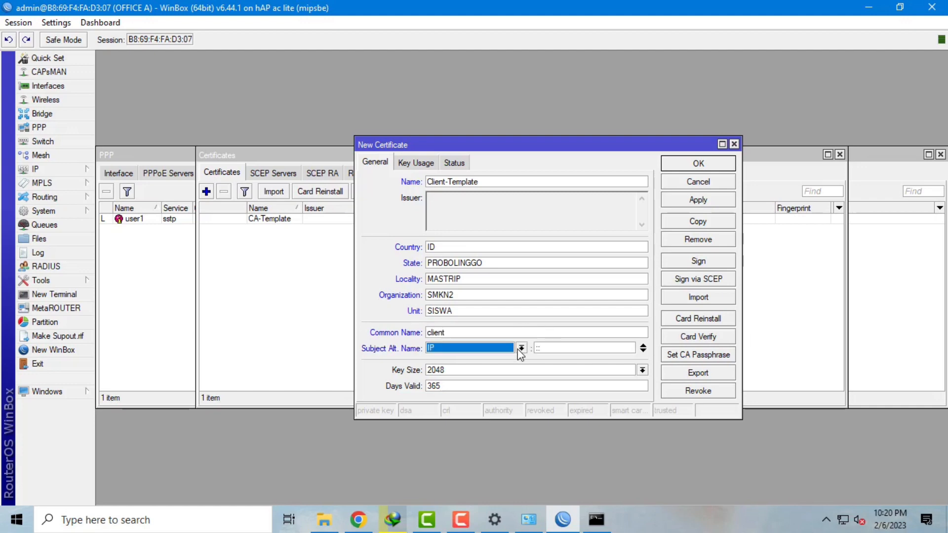
click(691, 201)
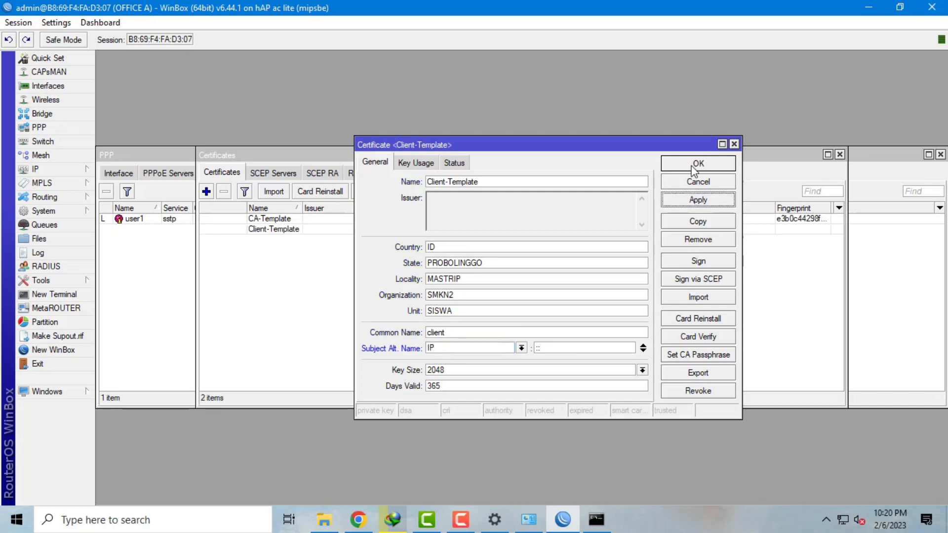
click(696, 164)
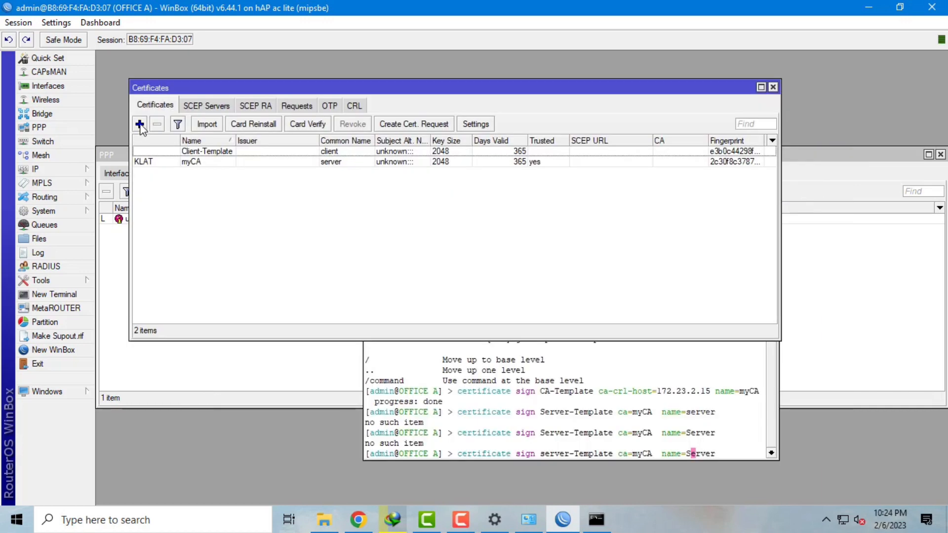
- Add a Server-template certificate with ID, PROBOLINGGO, MASTRIP, SMKN2 and SISWA details
click(140, 125)
text(s)
key(BackSpace)
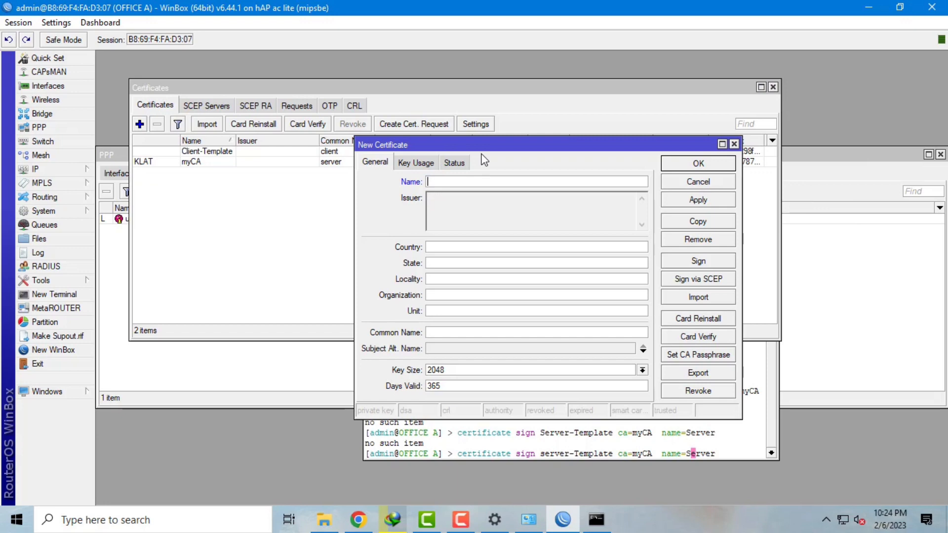
text(Se)
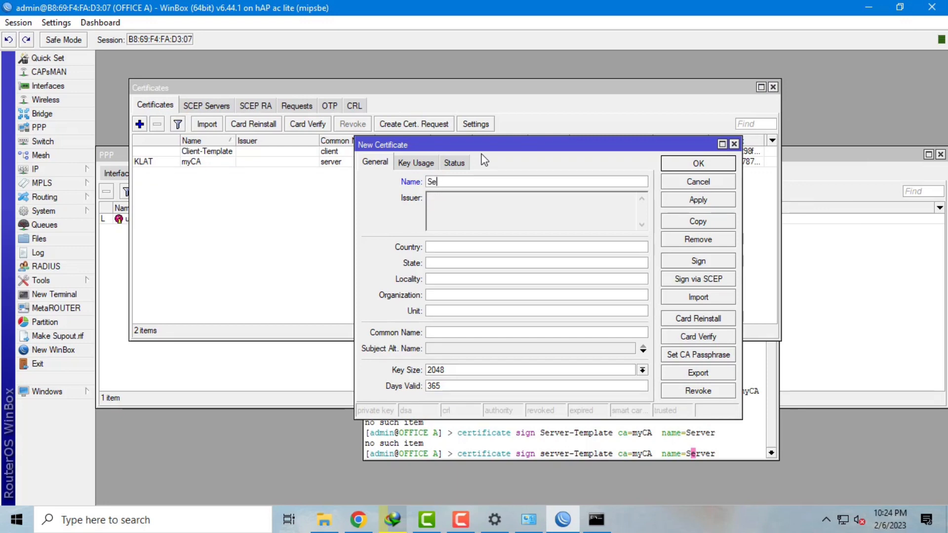
text(rver-template)
click(488, 247)
text(ID)
text(RO)
text(BOLIN)
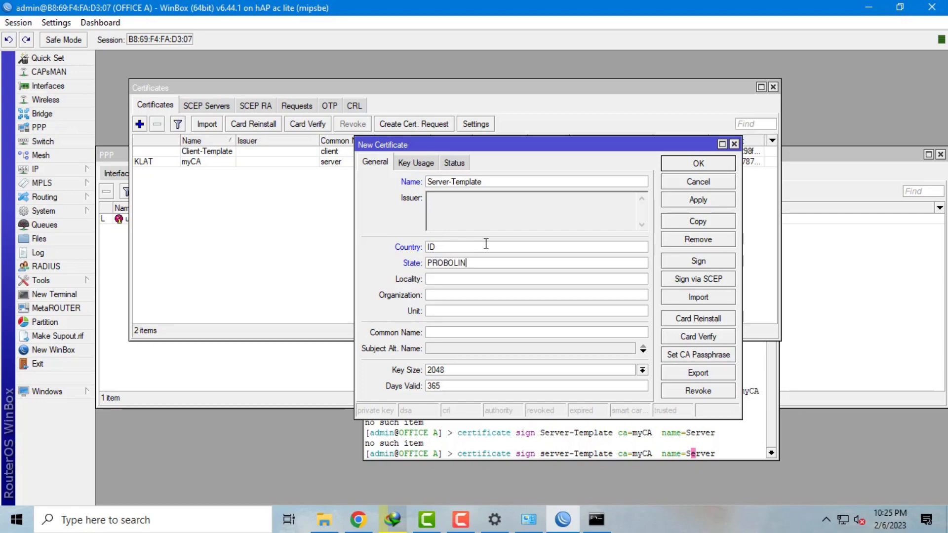
text(GGO)
key(Tab)
text(MASTRI)
text(P)
text(SMKN)
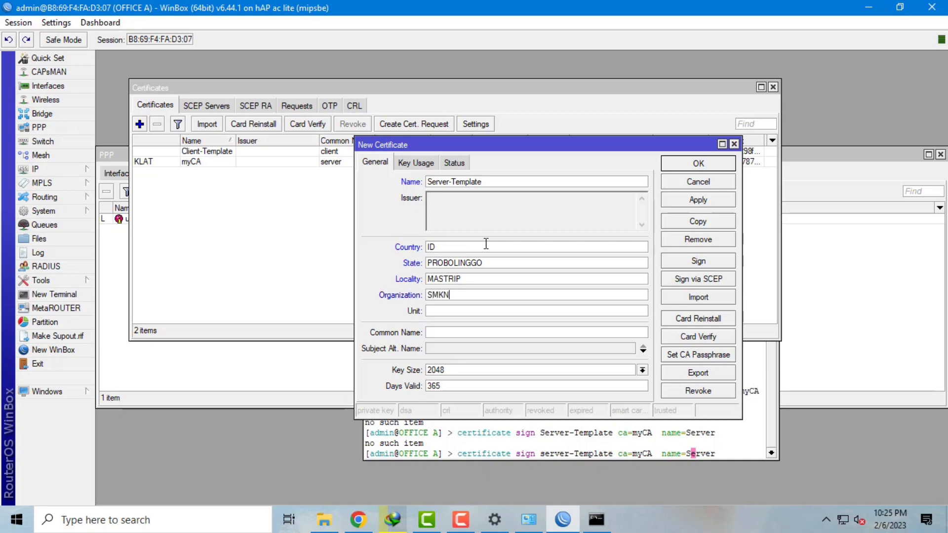
text(2)
text(SISWA)
- Give it common name server and an IP alternative name, save it, and open a new terminal
click(492, 332)
text(server)
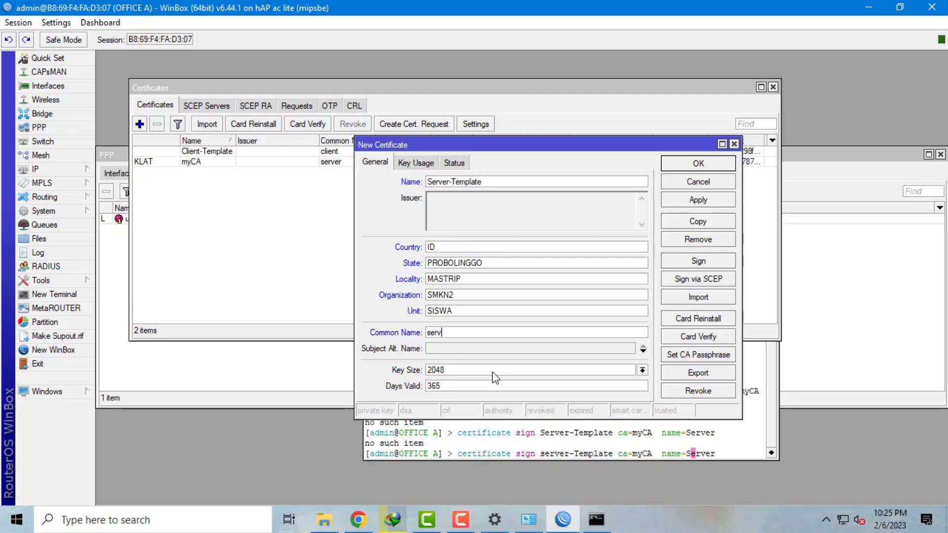
click(501, 350)
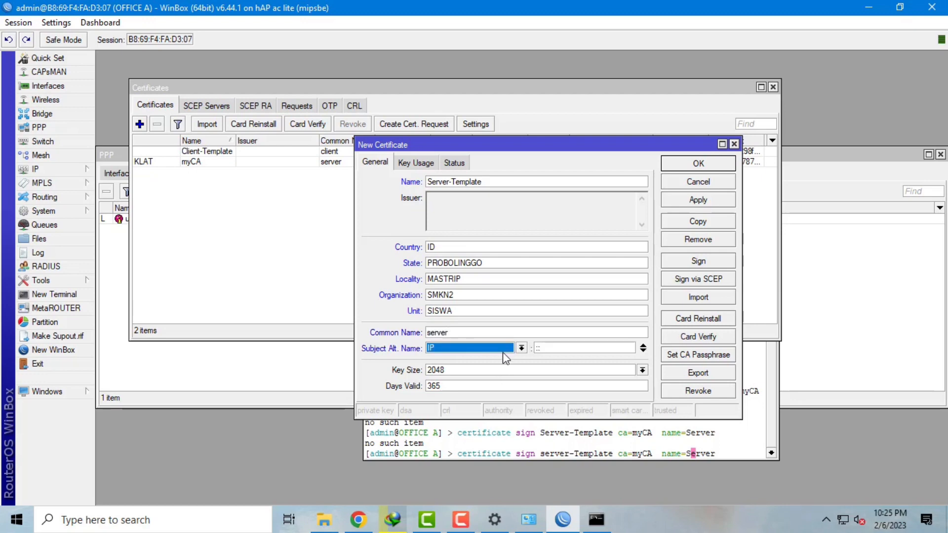
click(706, 200)
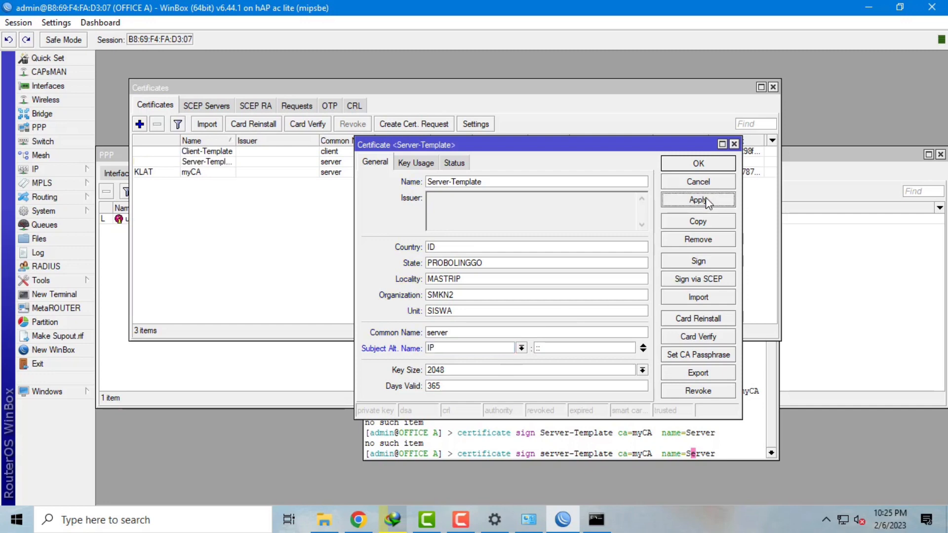
click(698, 165)
click(49, 294)
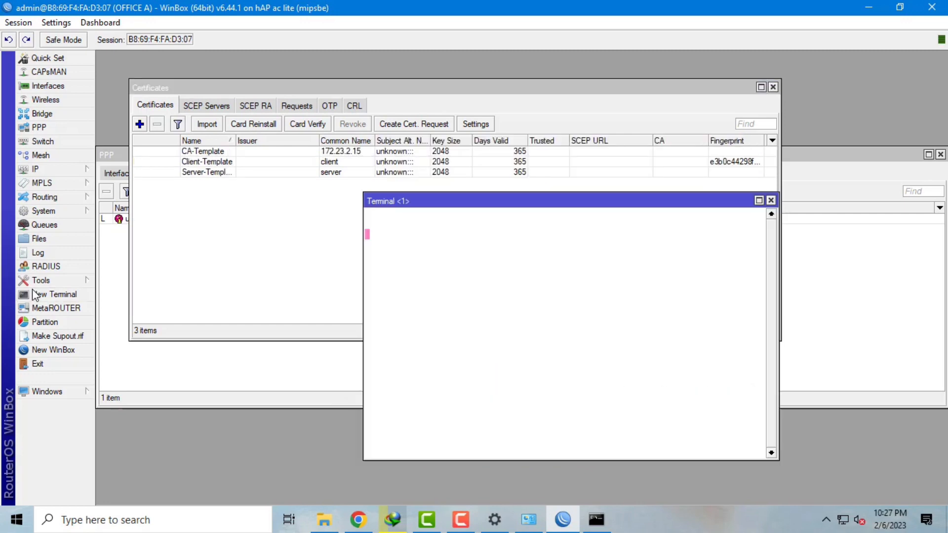
- Re-run the signing commands for CA-Template and the Server certificate with ca=myCA
key(Up)
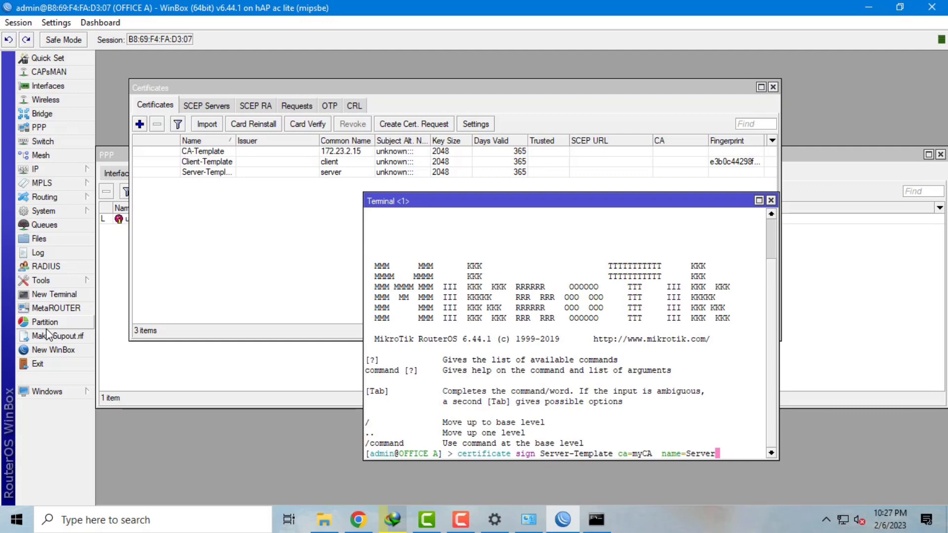
key(Up)
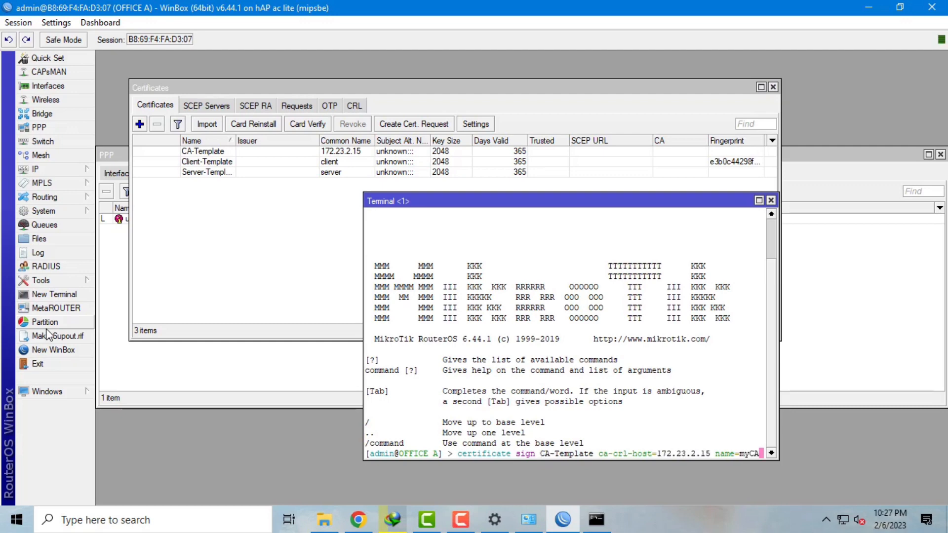
key(Return)
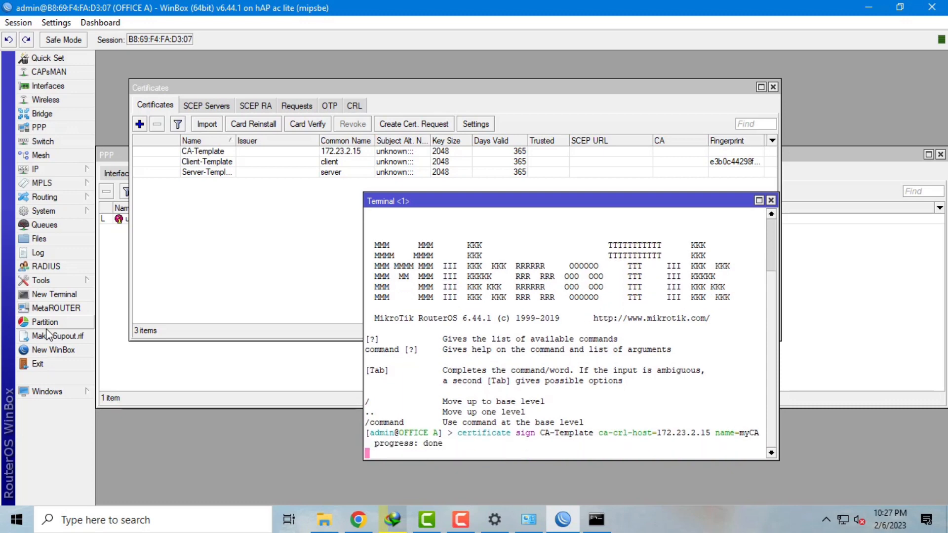
key(Up)
key(Up)
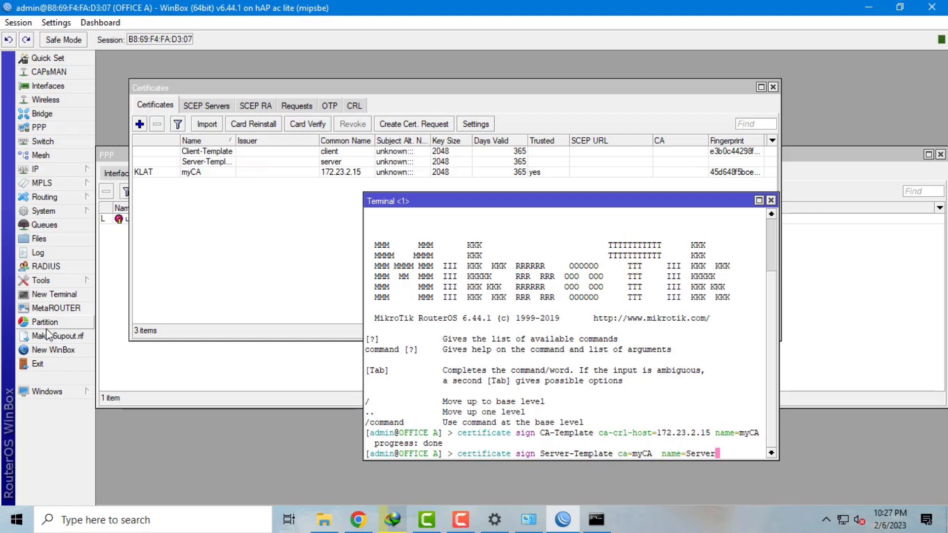
key(Return)
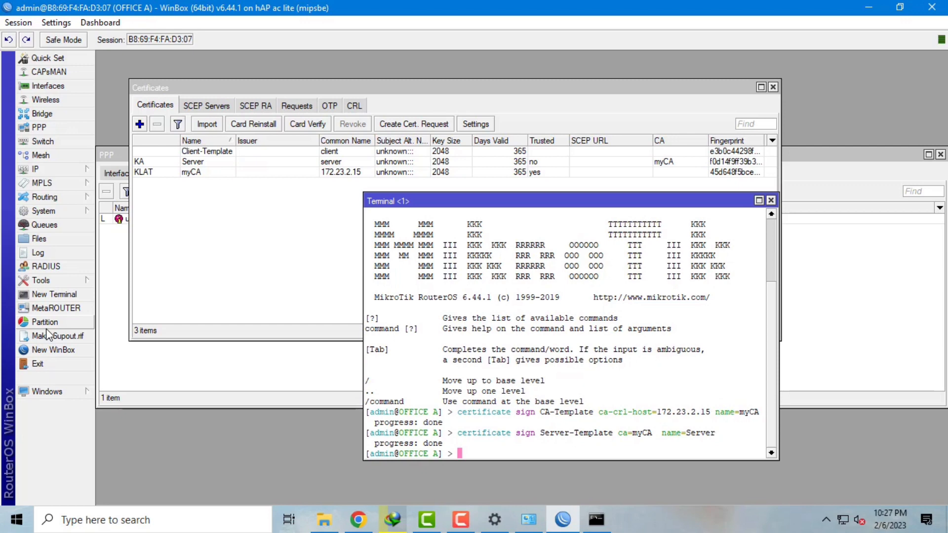
- Sign Client-Template as the client certificate with ca=myCA
key(Up)
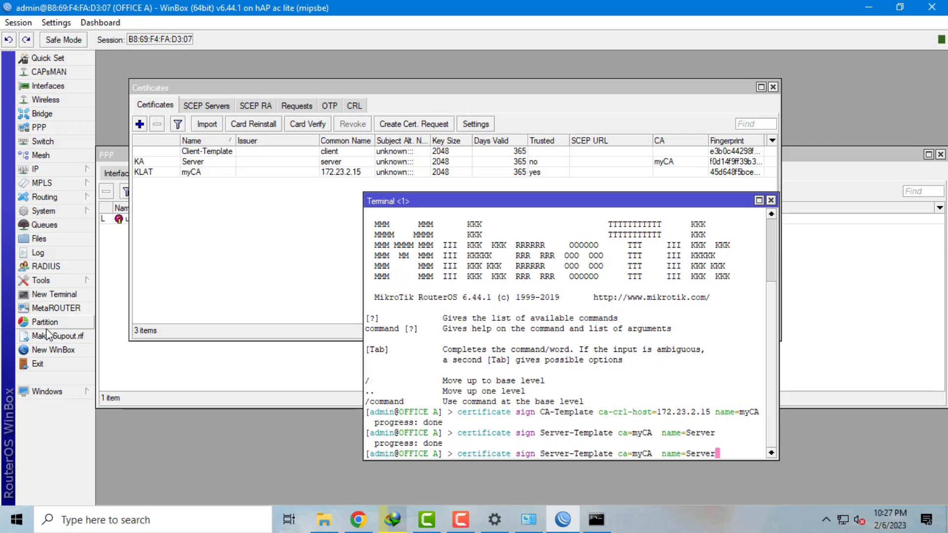
key(BackSpace)
key(BackSpace)
key(BackSpace)
key(BackSpace)
key(BackSpace)
key(BackSpace)
text(client)
key(Left)
key(Left)
key(Left)
key(Left)
key(Left)
key(Left)
key(Left)
key(Left)
key(Left)
key(Left)
key(Left)
key(Left)
key(Left)
key(Left)
key(Left)
key(Left)
key(Left)
key(Left)
key(Left)
key(Left)
key(Left)
key(Left)
key(Left)
key(Left)
key(Left)
key(Left)
key(Left)
key(Left)
key(Left)
key(Left)
key(BackSpace)
key(BackSpace)
key(BackSpace)
key(BackSpace)
key(BackSpace)
key(BackSpace)
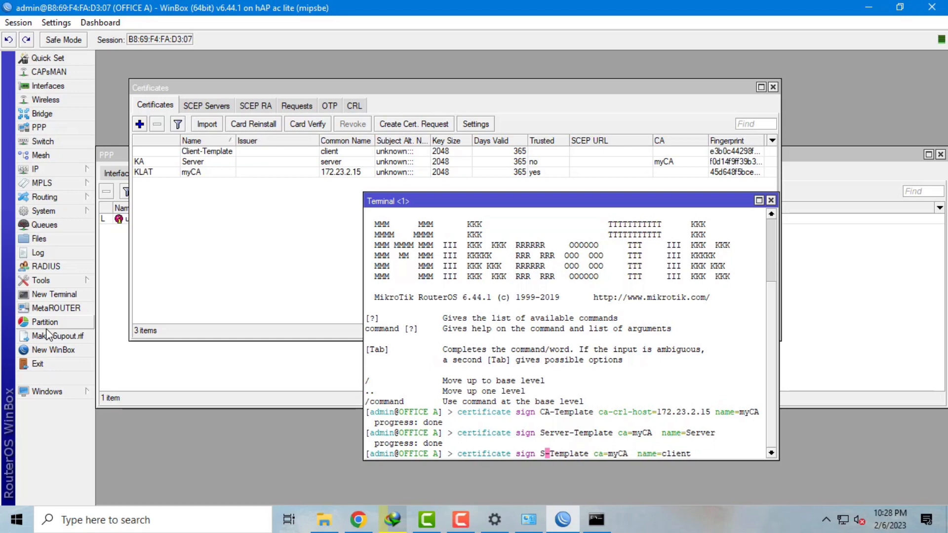
text(Clien)
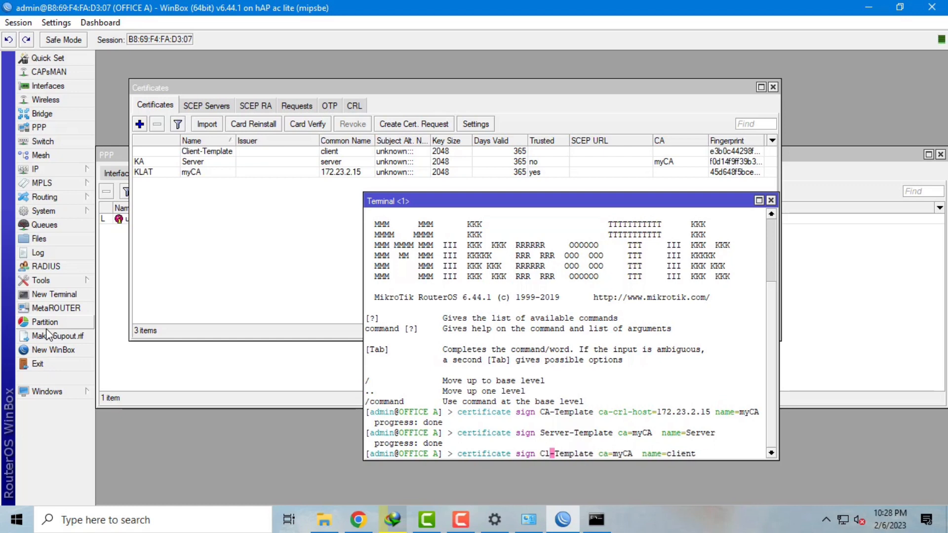
text(t)
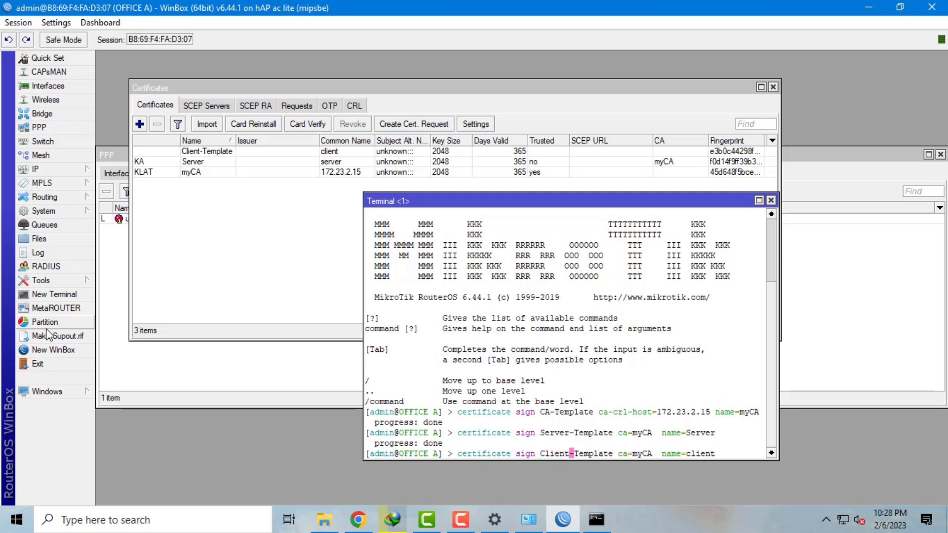
key(Return)
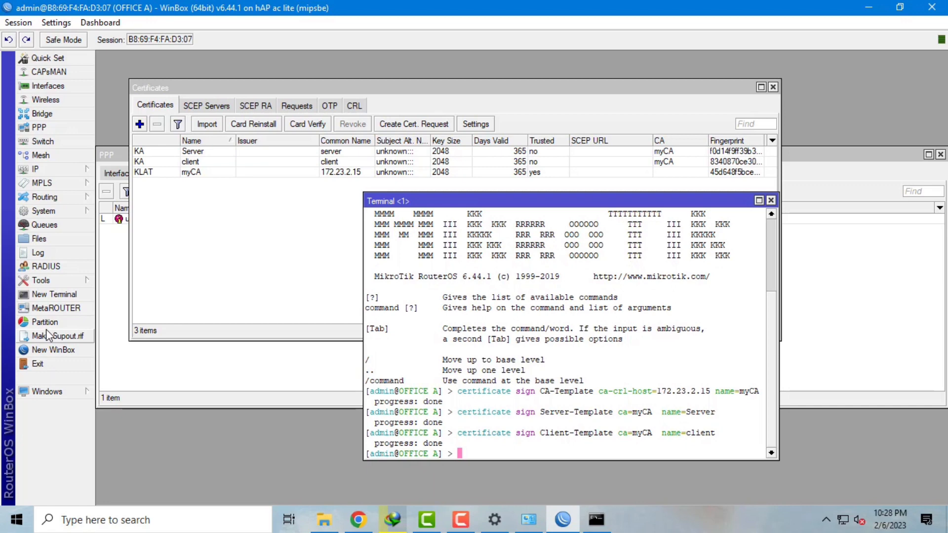
- Mark the client and Server certificates as trusted with certificate set trusted=y
text(certificate )
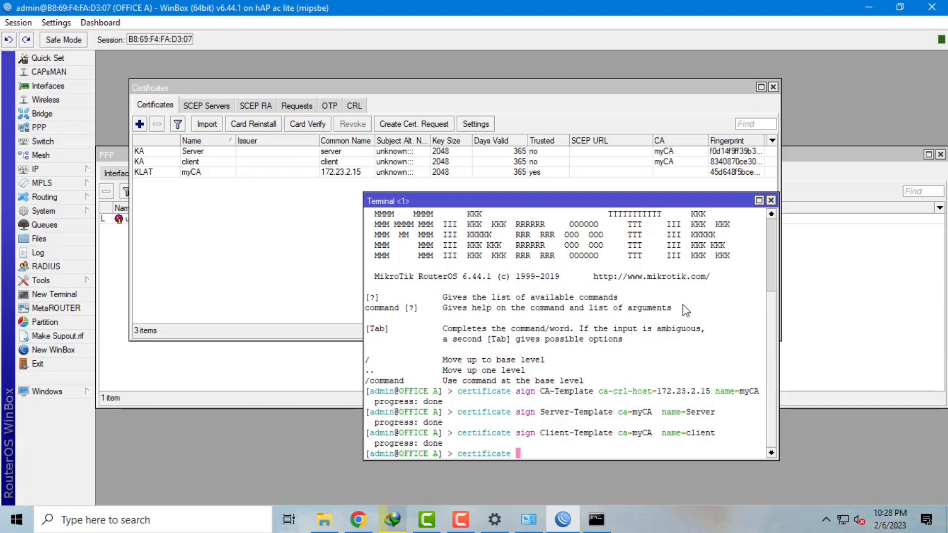
text(set client trusted)
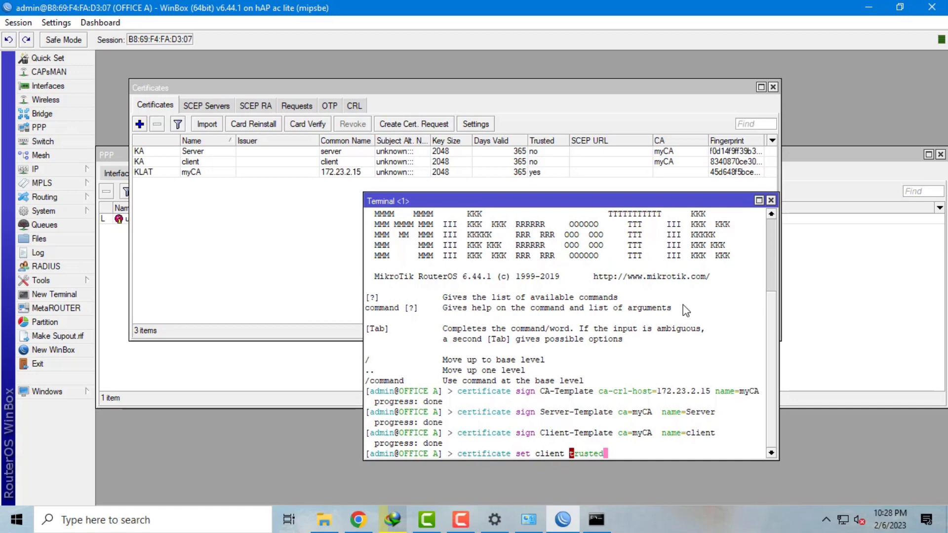
text(=y)
key(Return)
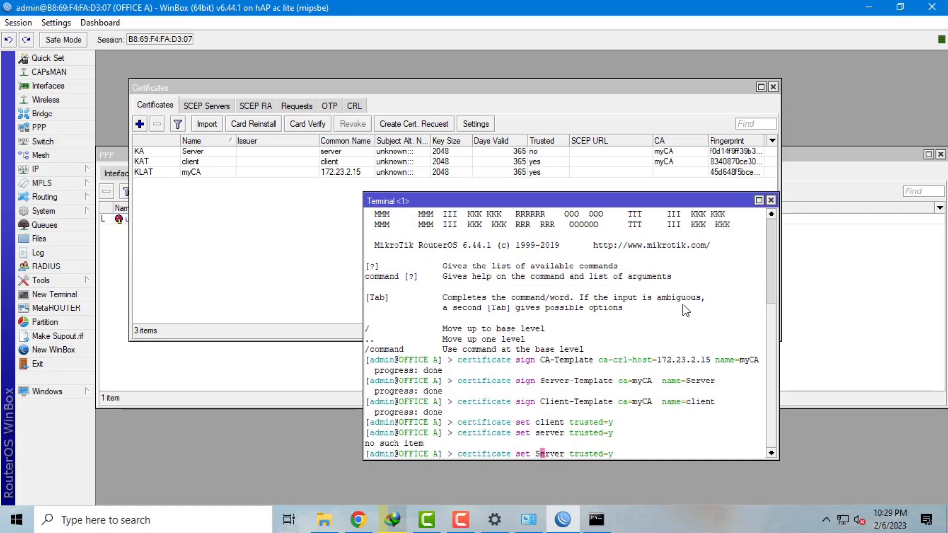
key(Return)
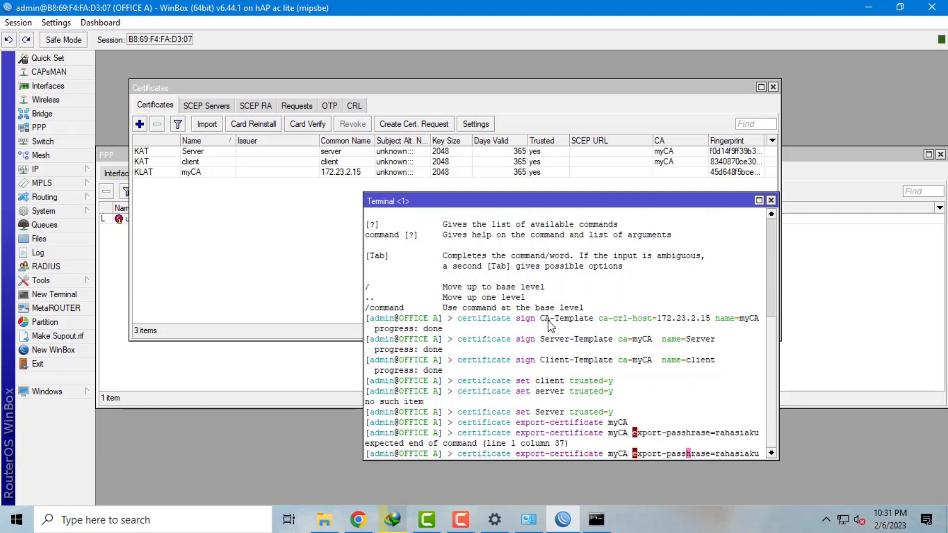
- Run export-certificate for myCA and then client with an export passphrase, then show Files
text(p)
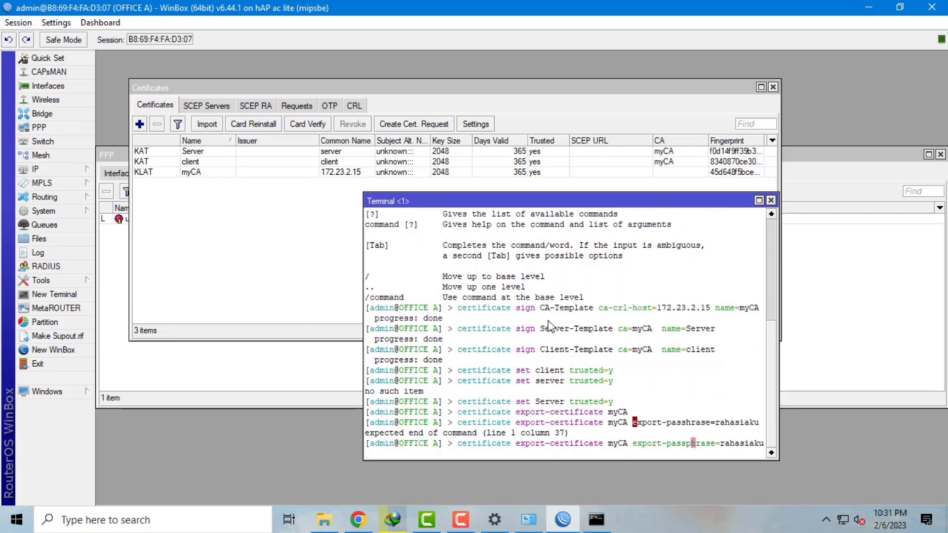
key(Return)
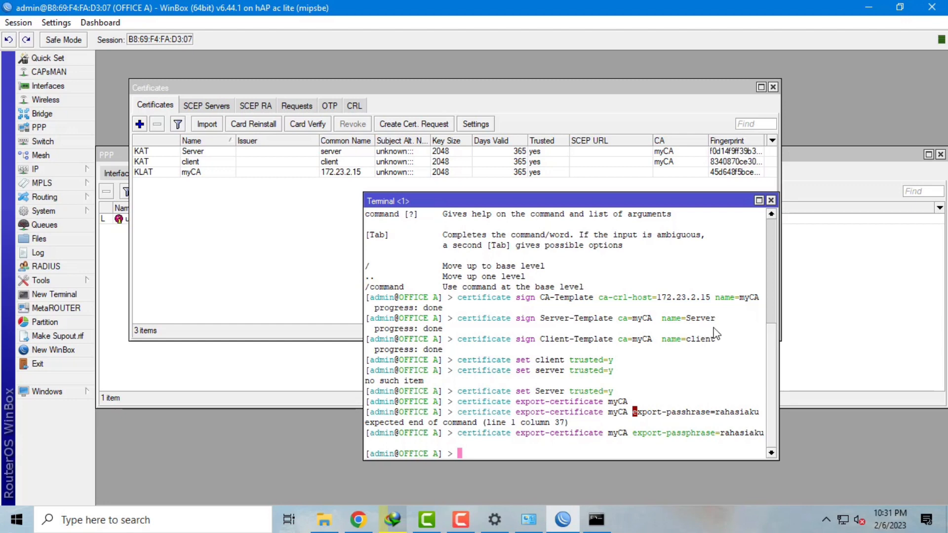
key(Up)
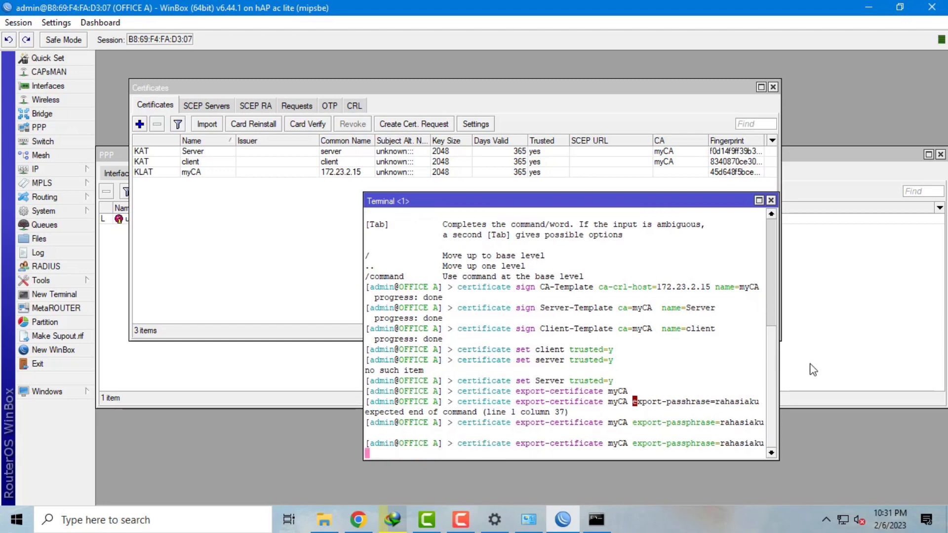
key(Left)
key(Left)
key(Left)
key(Left)
key(Left)
key(Left)
key(Left)
key(Left)
key(Left)
key(Left)
key(Left)
key(Left)
key(Left)
key(Left)
key(Left)
key(Left)
key(Left)
key(Left)
key(Left)
key(Left)
key(Left)
key(Left)
key(Left)
key(Left)
key(Left)
key(Left)
key(Left)
key(BackSpace)
key(BackSpace)
key(BackSpace)
key(BackSpace)
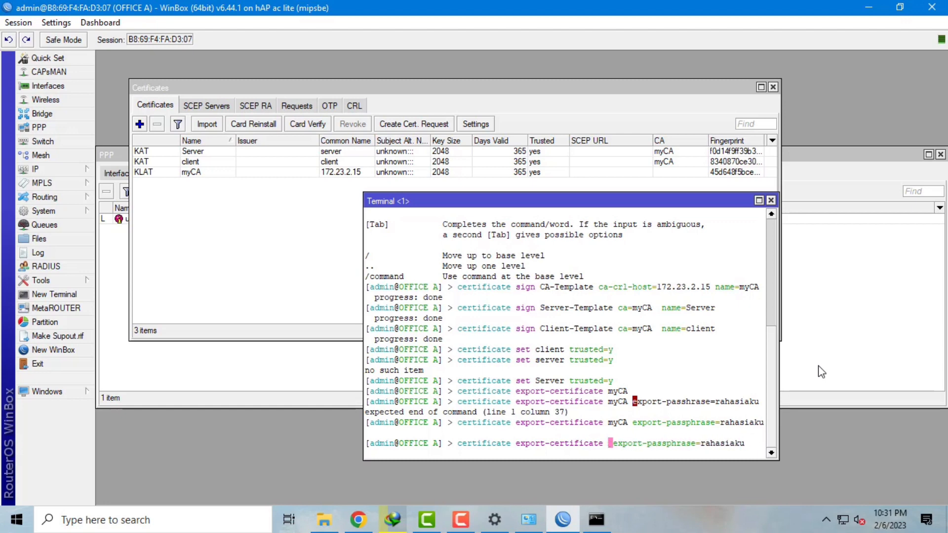
text(c)
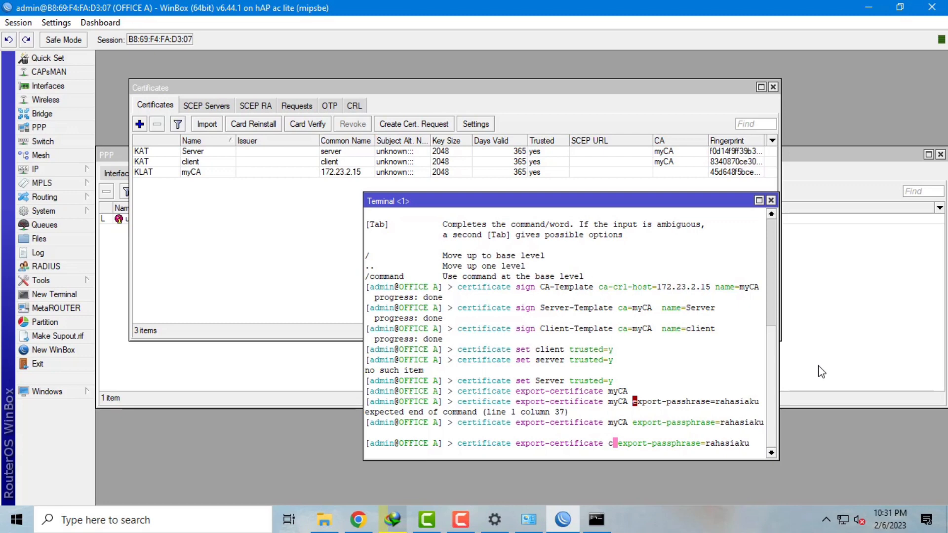
text(lient)
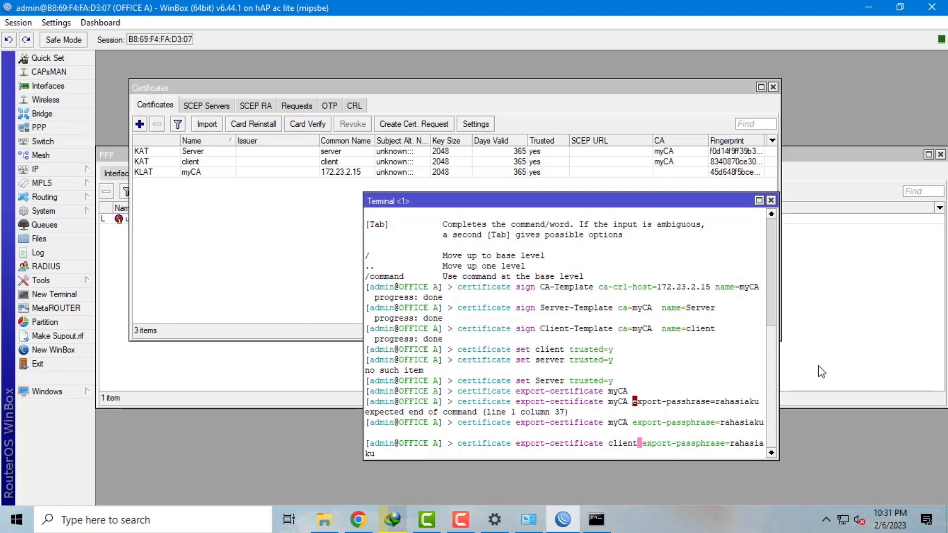
key(Return)
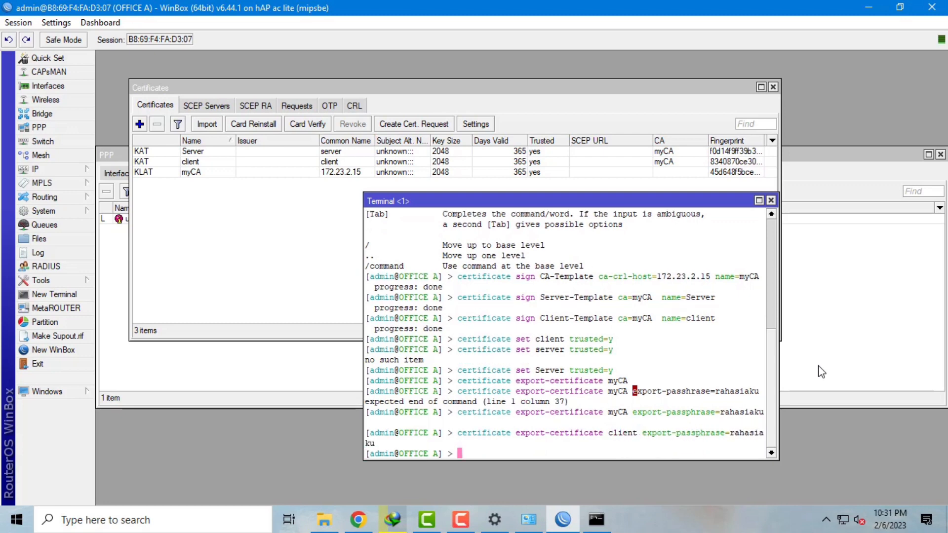
click(52, 239)
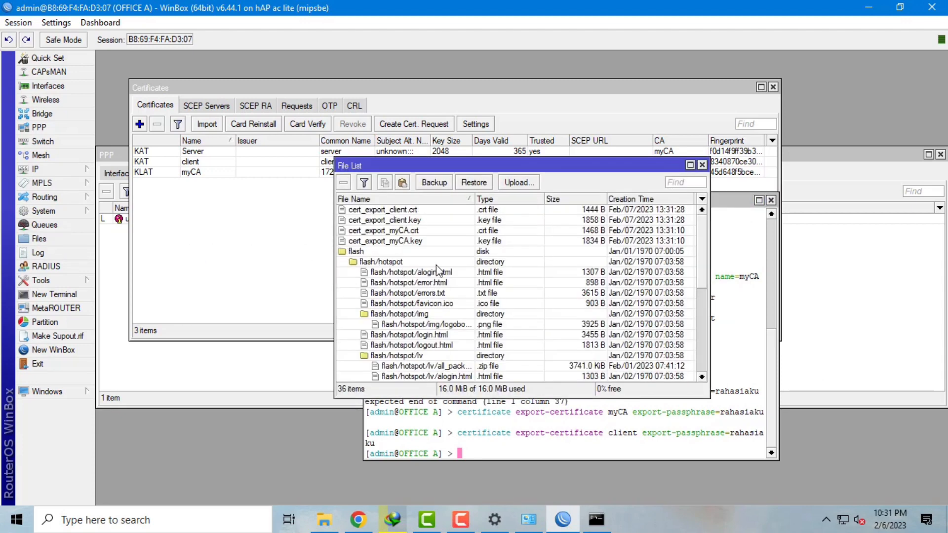
- Download the four cert_export files into a new folder 234 on a local drive
click(382, 212)
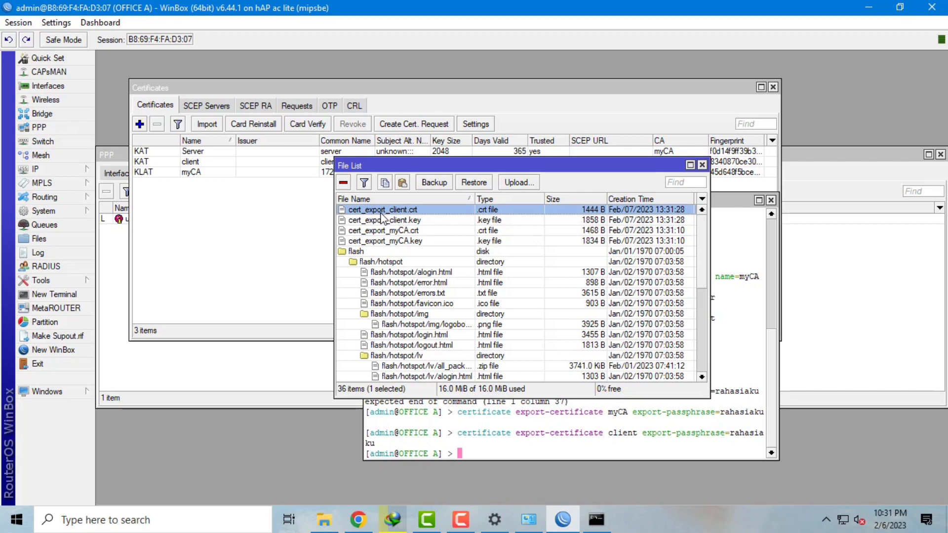
drag(382, 217, 419, 249)
right_click(458, 244)
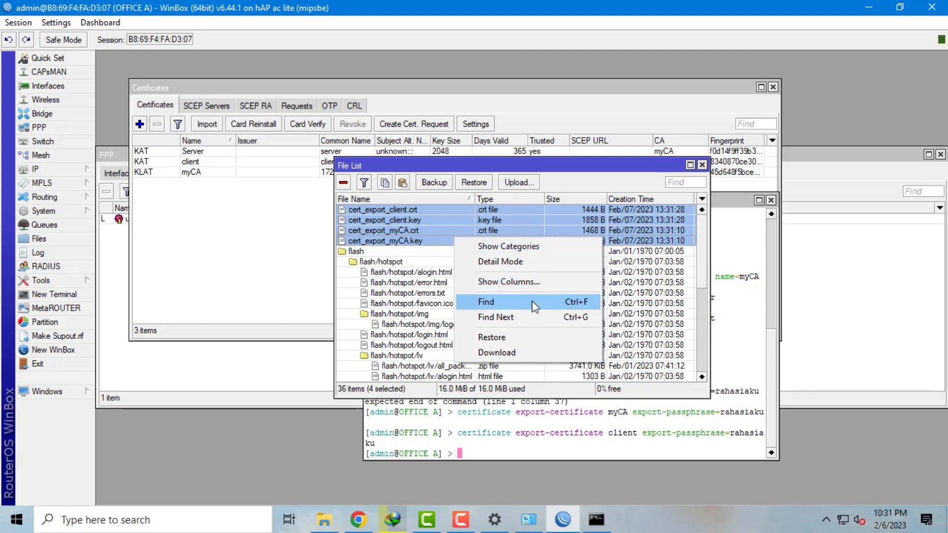
click(524, 352)
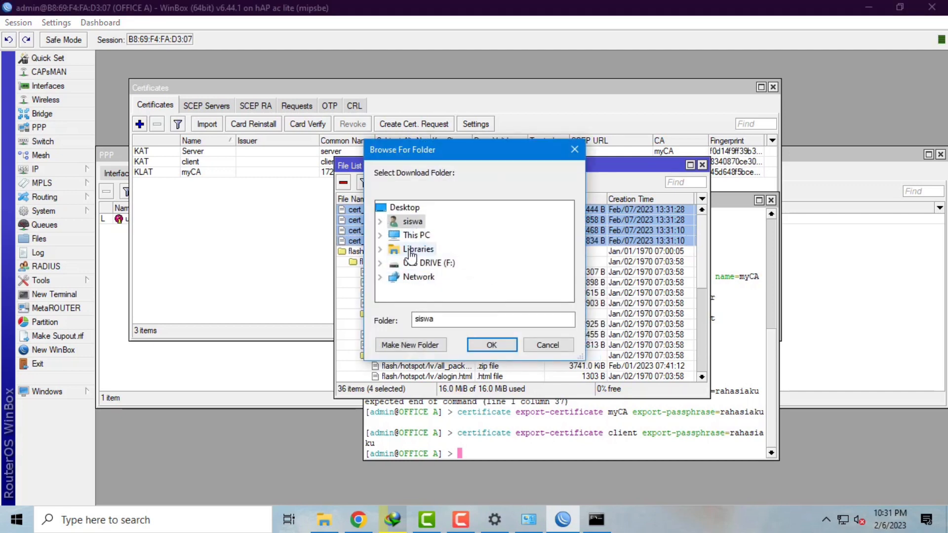
click(417, 235)
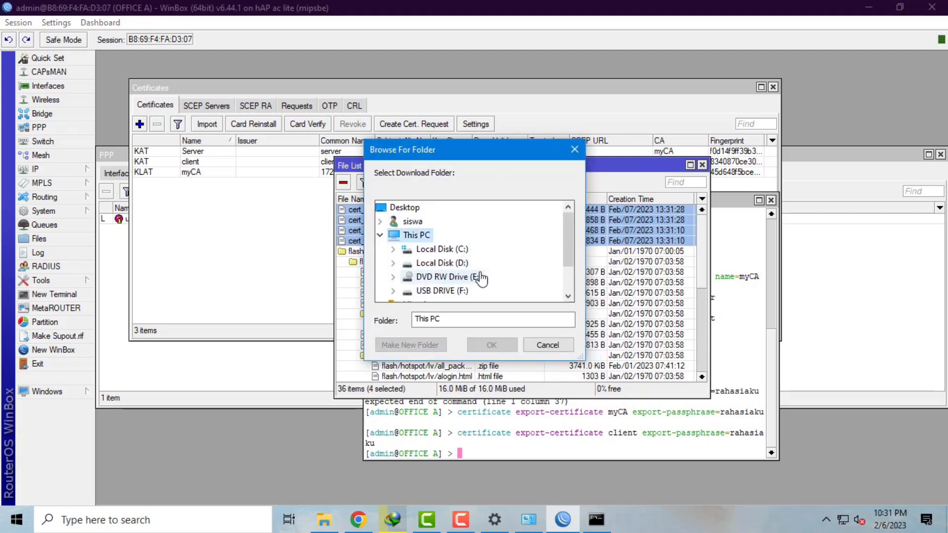
click(466, 264)
click(410, 345)
text(234)
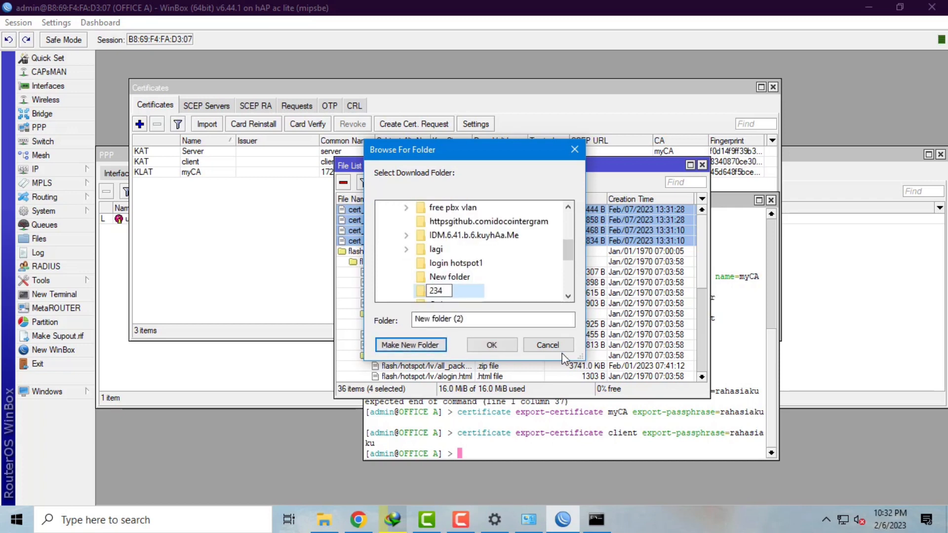
click(491, 346)
click(486, 345)
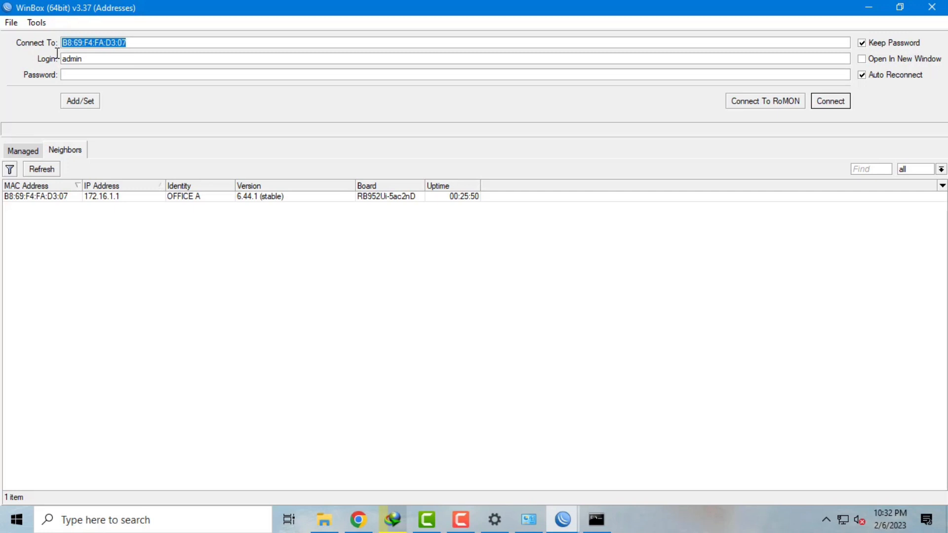
- Connect to the OFFICE B router at 172.23.2.16 and show its file list
key(BackSpace)
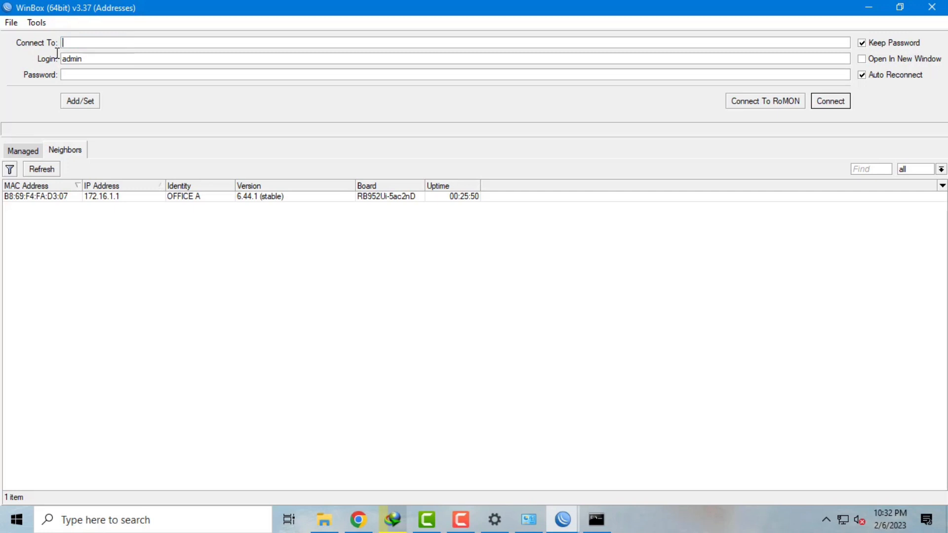
text(172)
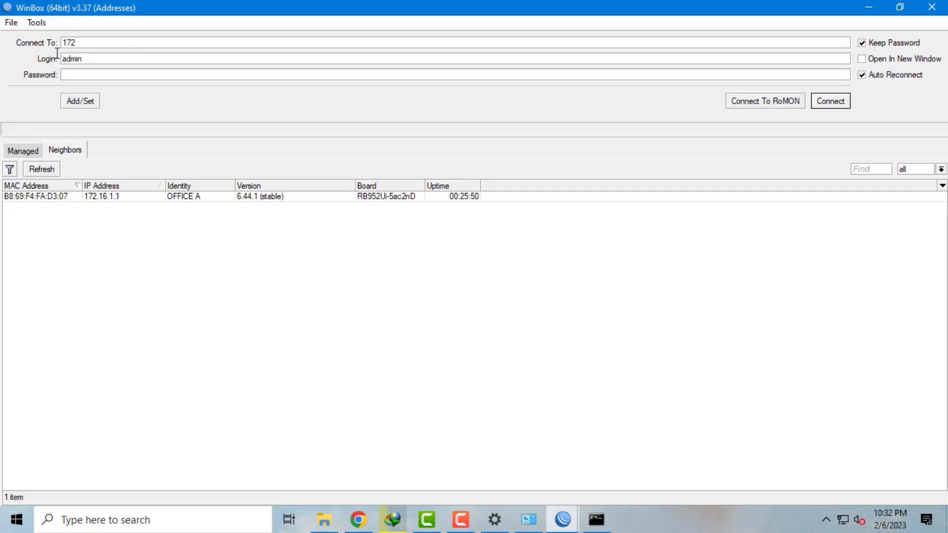
text(.23.)
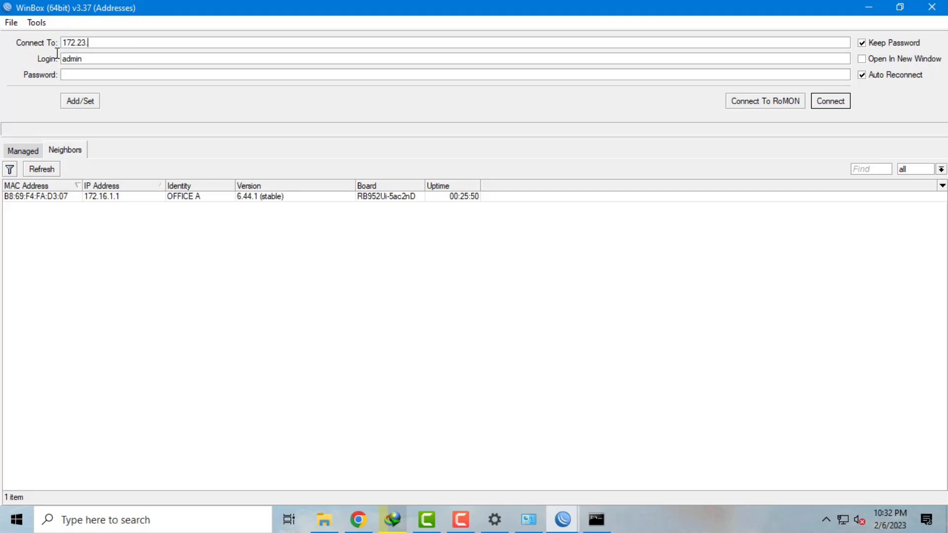
text(2.16)
click(830, 101)
click(57, 239)
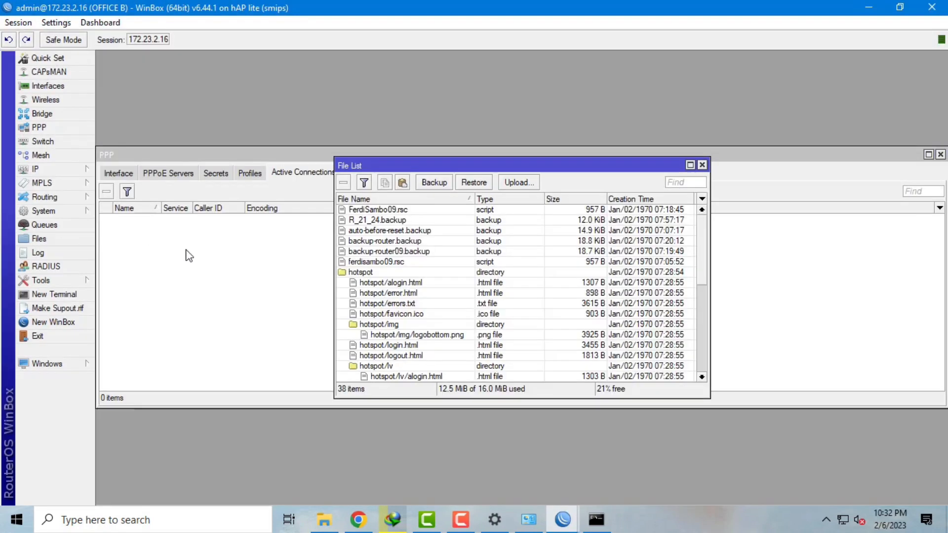
- Upload the four cert_export files from folder 234 to the router
click(535, 181)
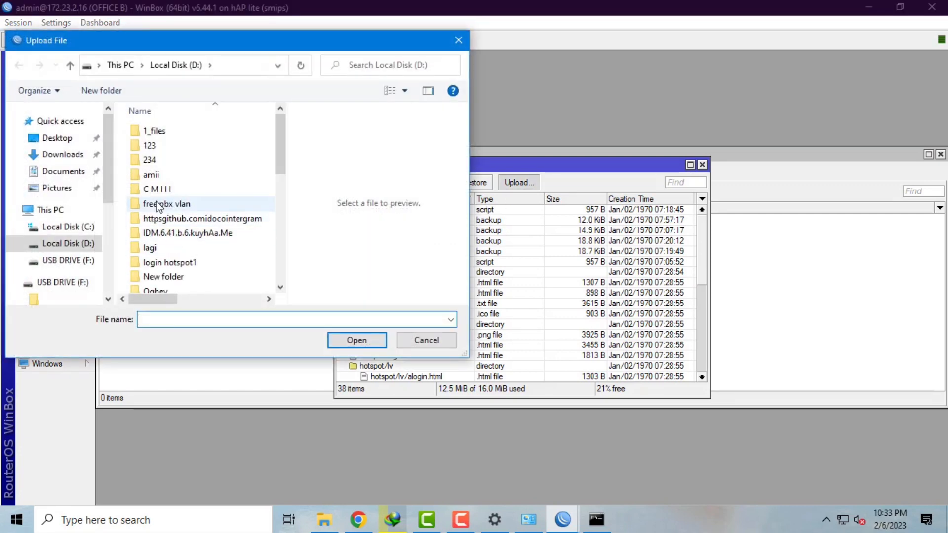
double_click(174, 163)
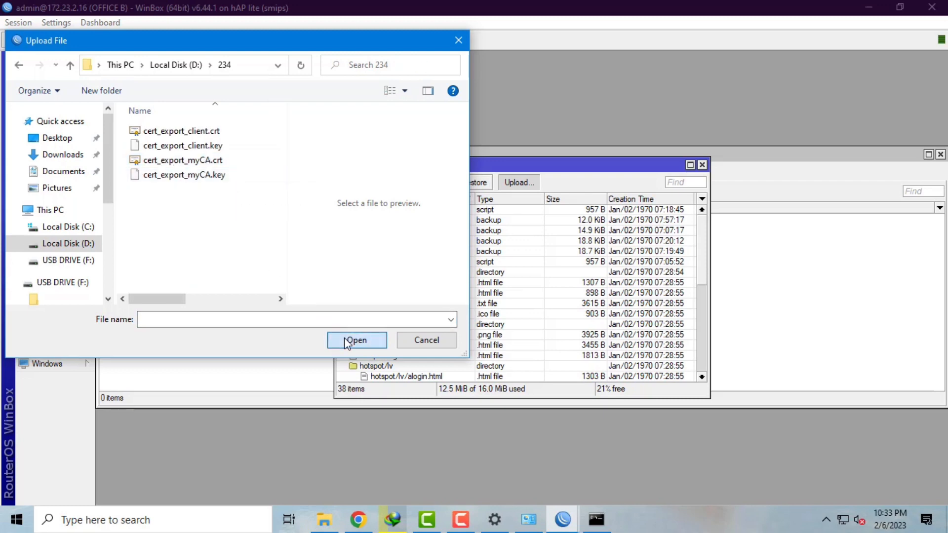
click(191, 175)
shift+click(205, 145)
shift+click(218, 128)
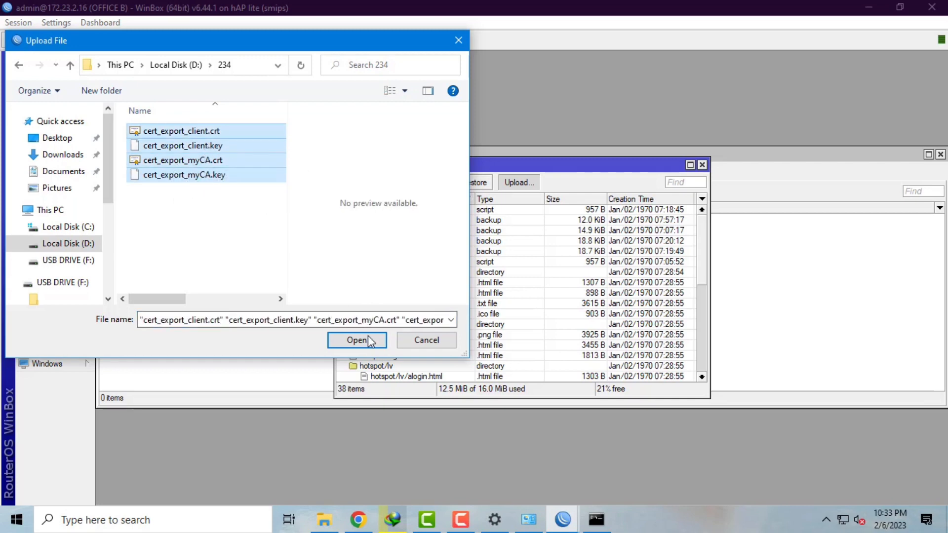
click(357, 341)
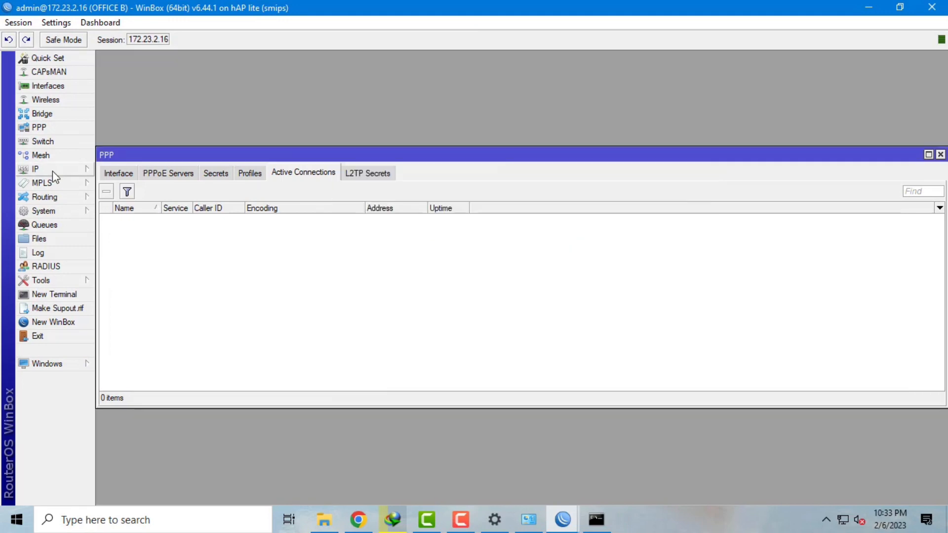
- Import cert_export_myCA.crt with the export passphrase, then its CA key file
click(85, 214)
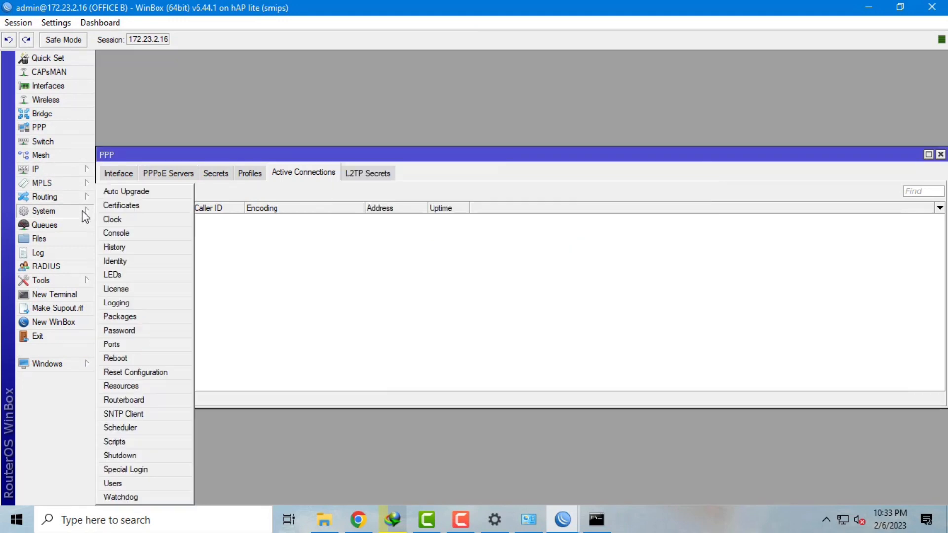
click(162, 206)
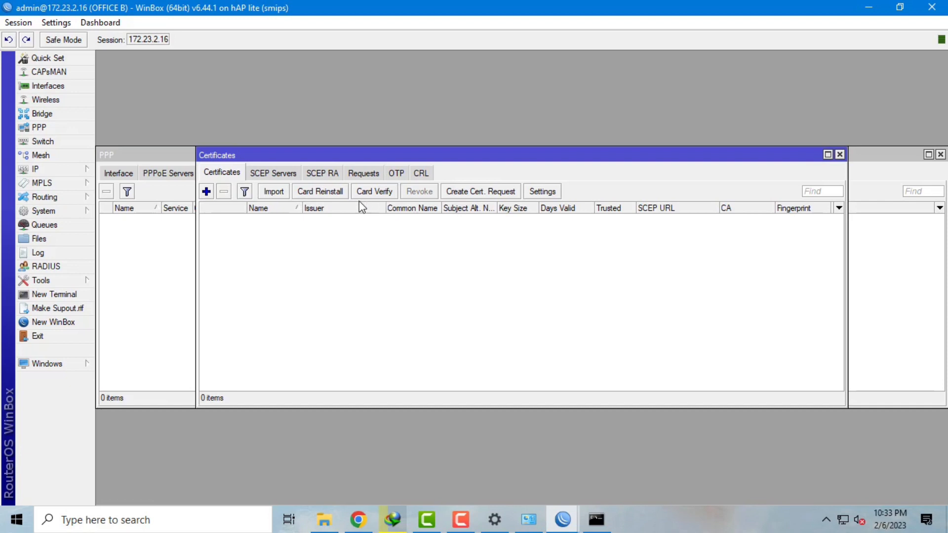
click(274, 192)
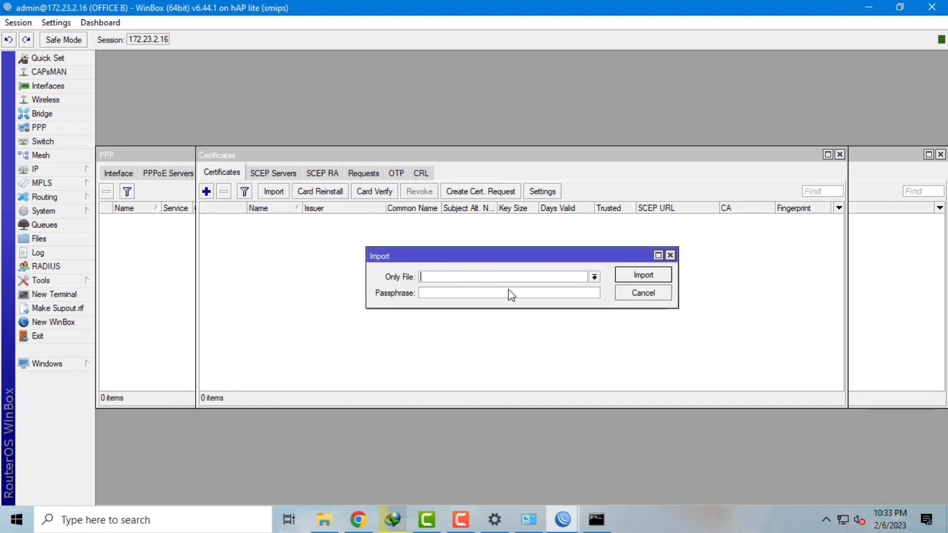
click(595, 277)
scroll(535, 390, down, 7)
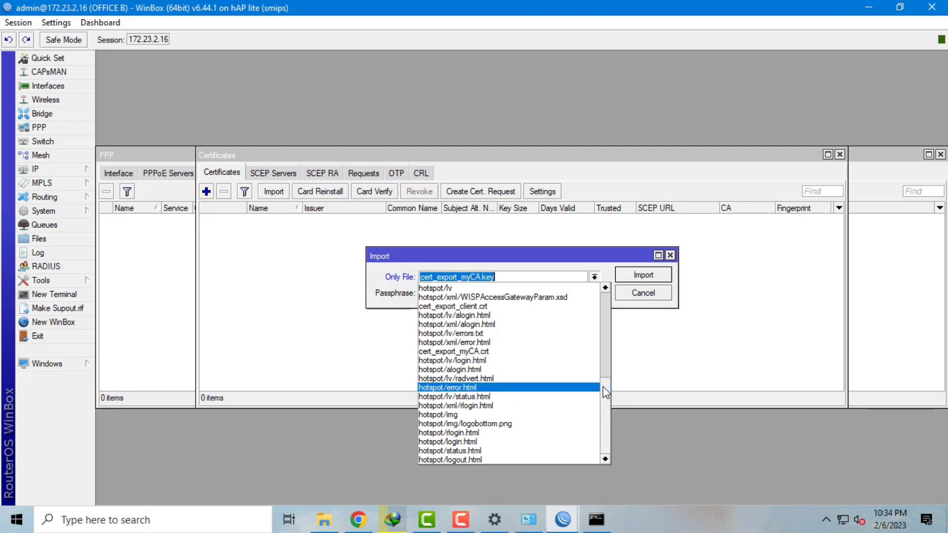
drag(602, 386, 601, 368)
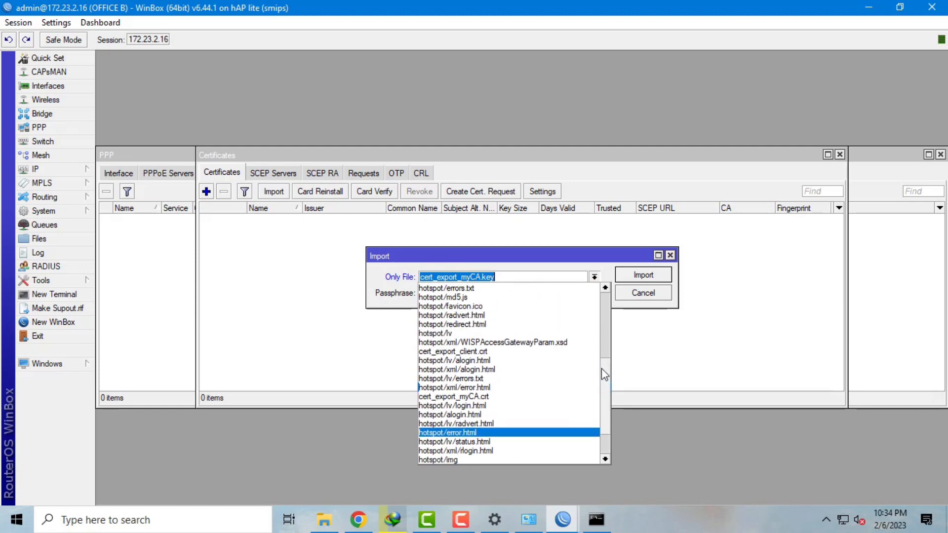
click(491, 397)
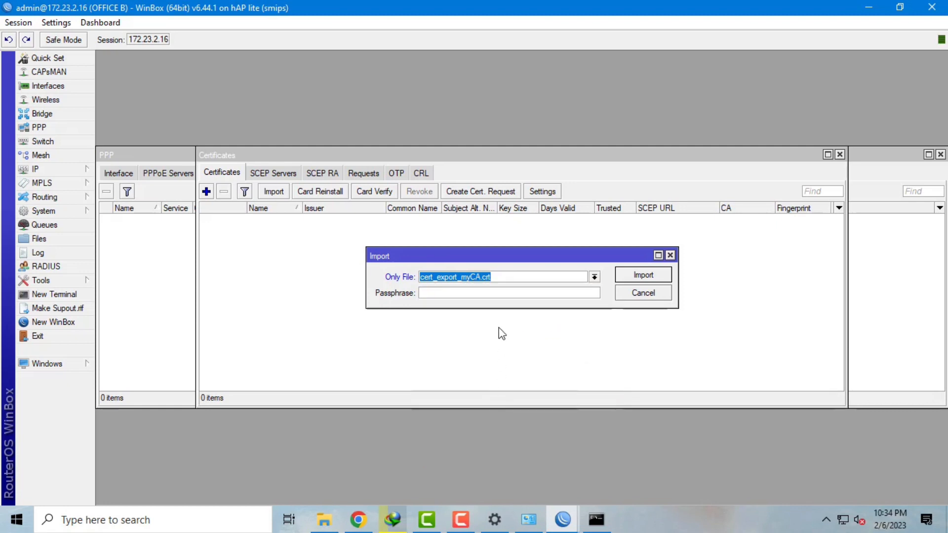
click(503, 293)
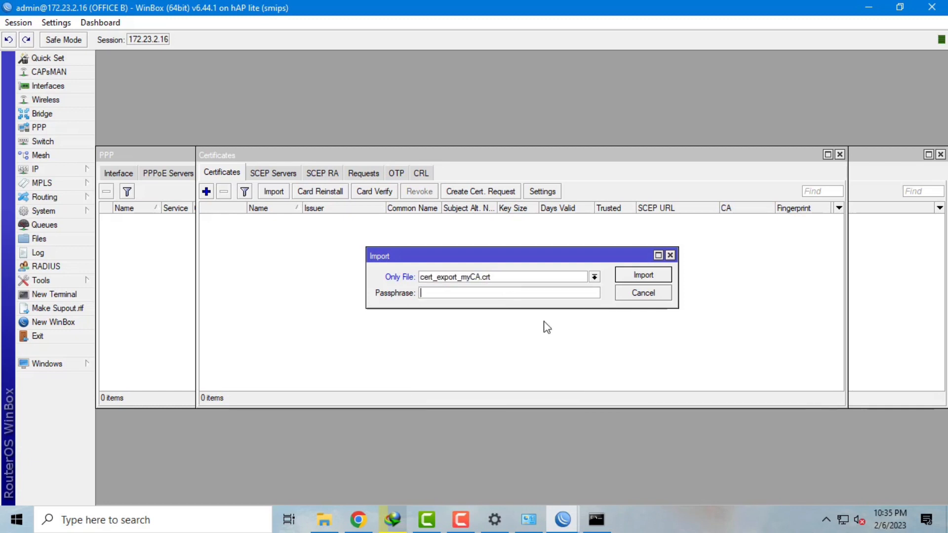
text(********)
click(661, 275)
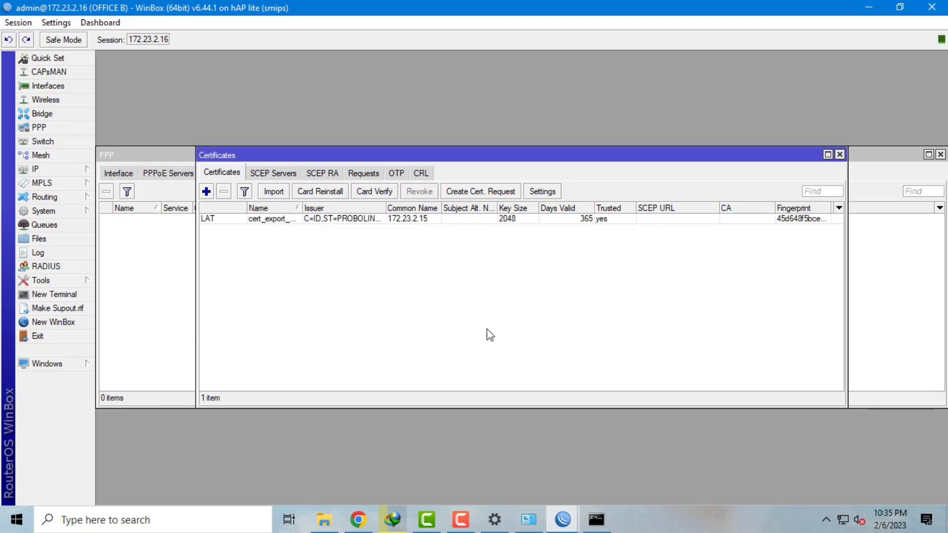
click(278, 193)
click(593, 277)
click(468, 296)
click(651, 276)
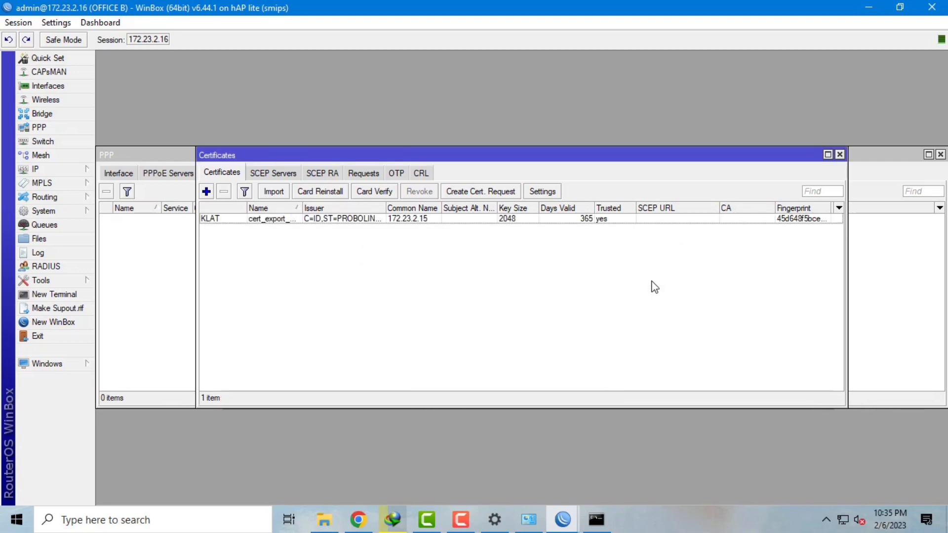
- Import the client certificate file and then its client key file
click(269, 194)
click(595, 275)
scroll(543, 395, down, 5)
click(510, 453)
click(643, 276)
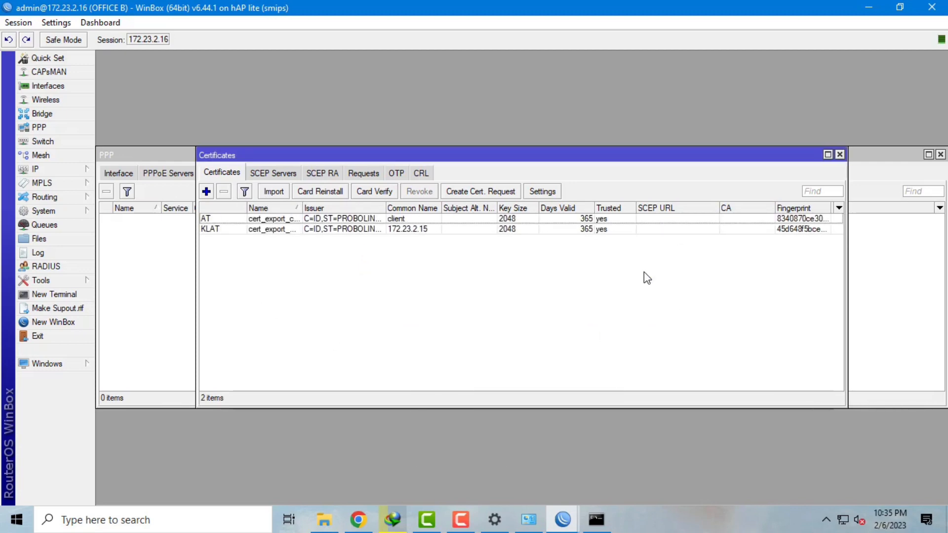
click(274, 192)
click(595, 275)
click(525, 384)
click(643, 276)
- Rename the imported certificates to myCA and Client
click(288, 234)
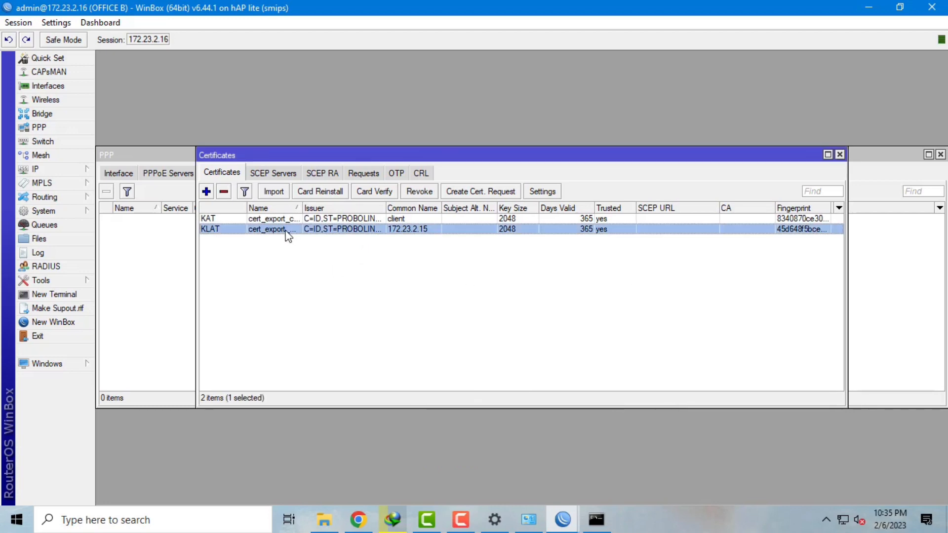
double_click(289, 234)
text(myCA)
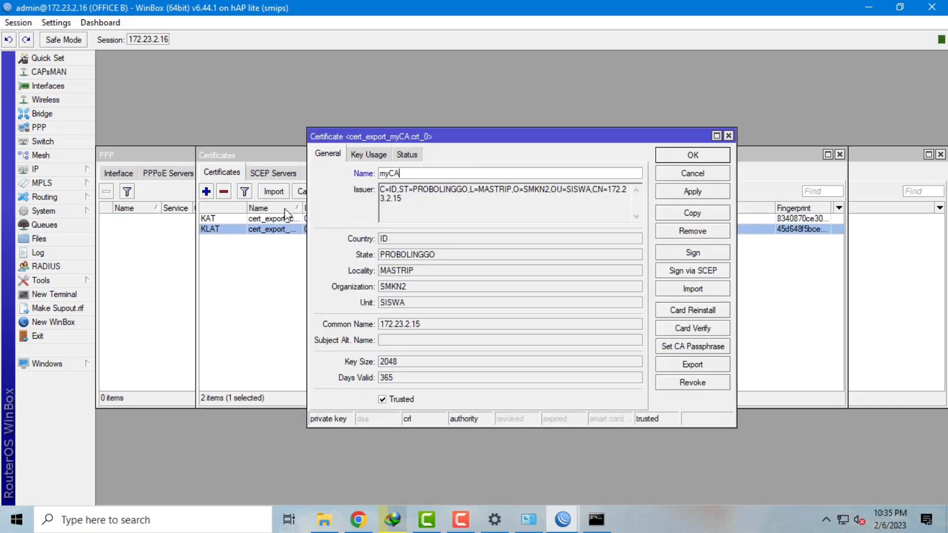
click(693, 157)
double_click(459, 218)
key(BackSpace)
text(Client)
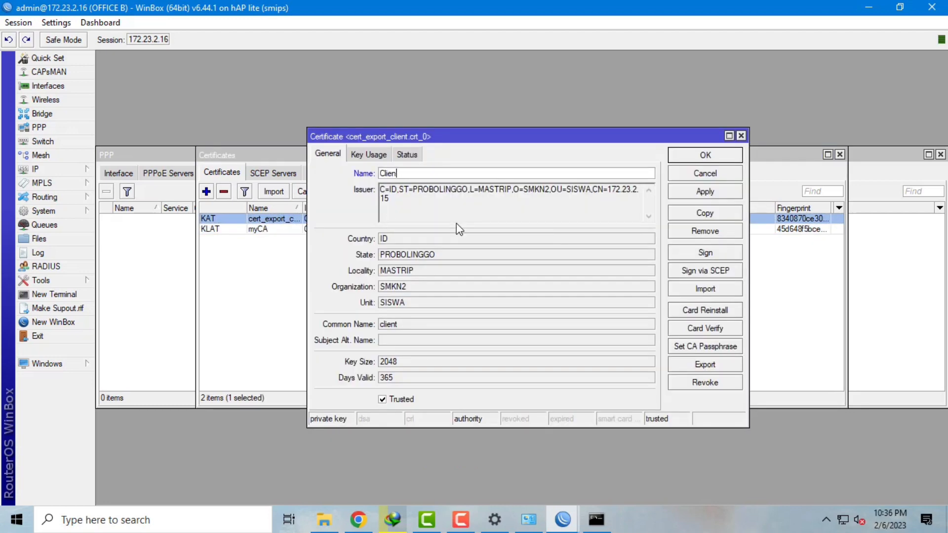
click(705, 154)
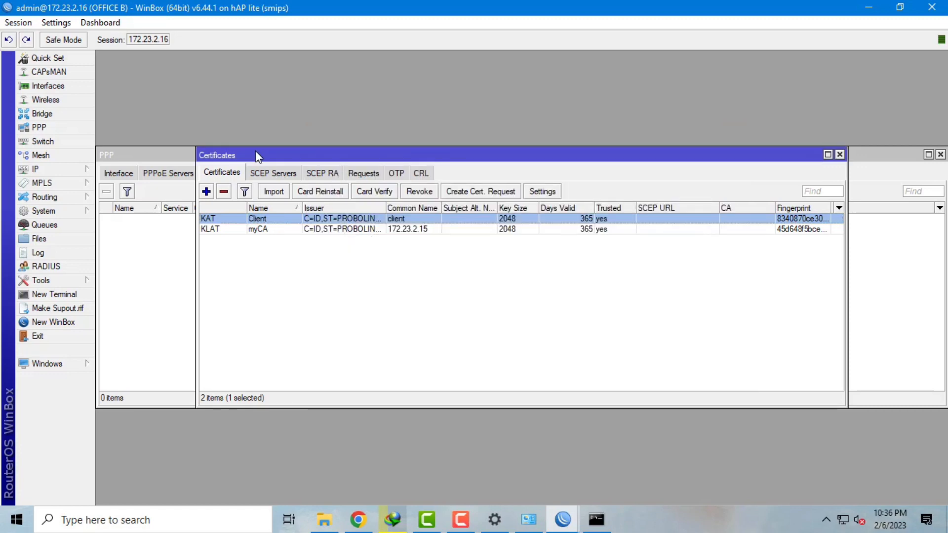
- Set the sstp pusat interface's Dial Out certificate to Client and save it
click(66, 129)
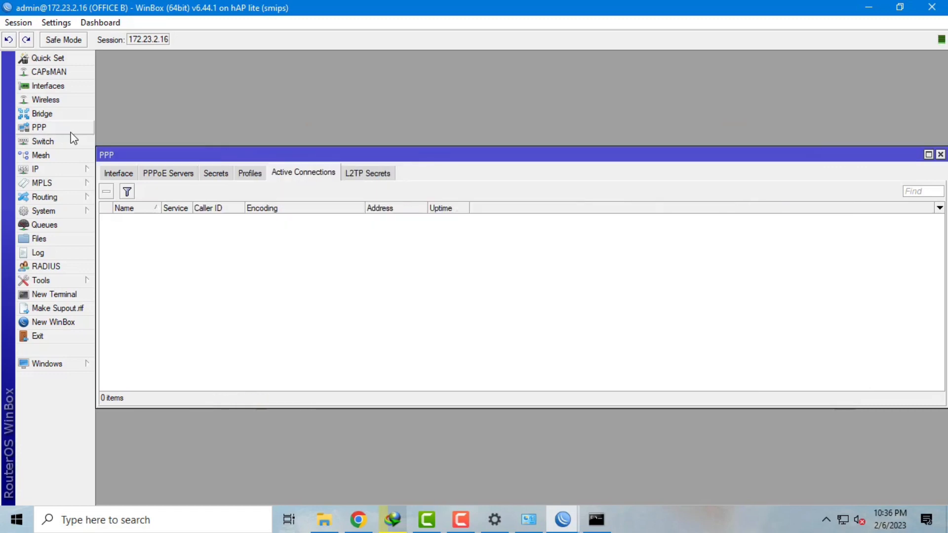
click(120, 176)
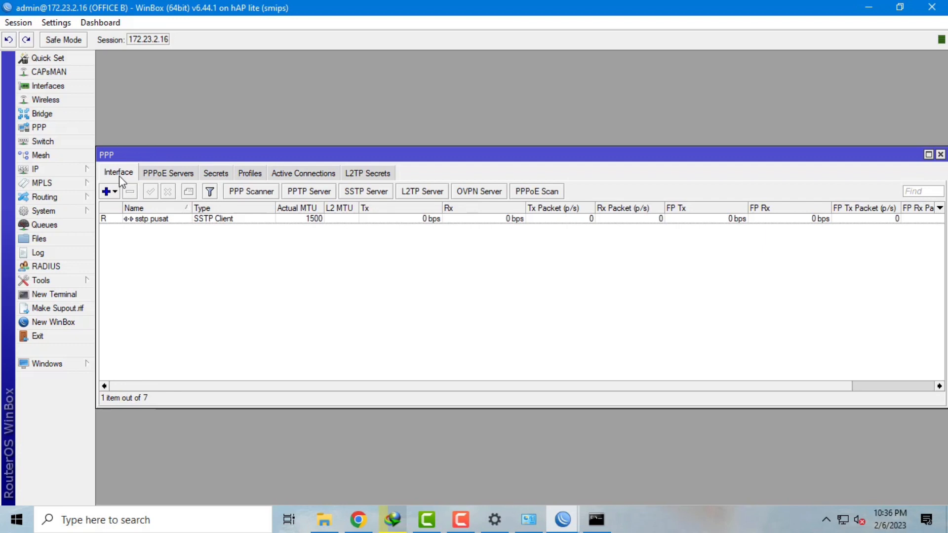
double_click(151, 219)
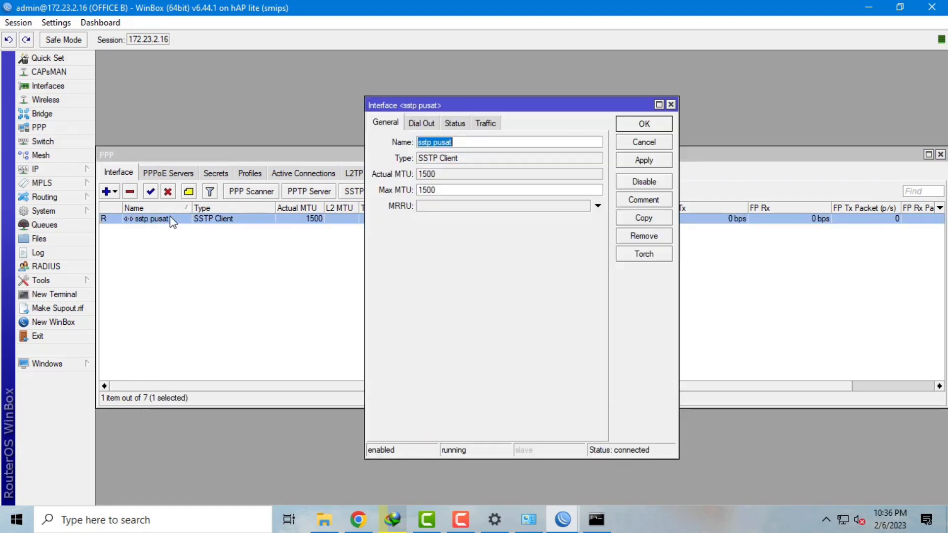
click(422, 123)
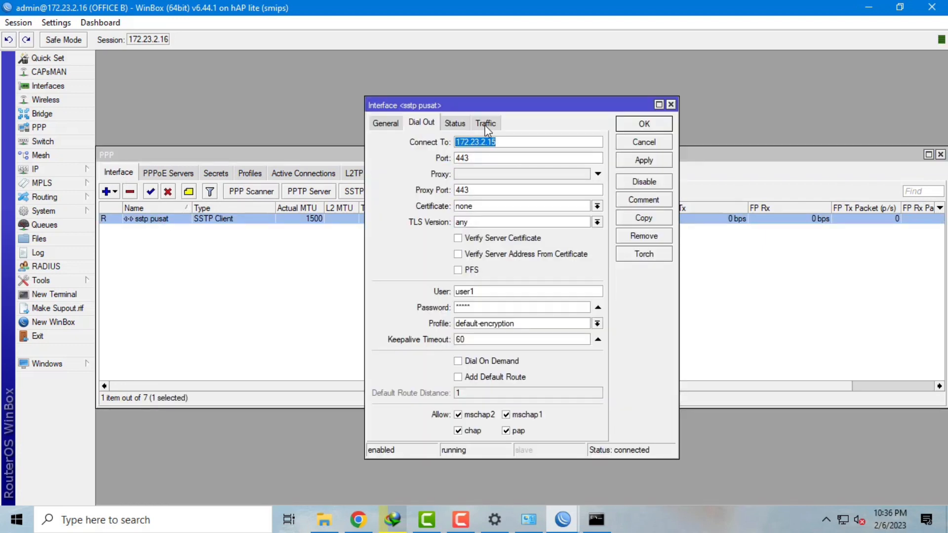
click(499, 205)
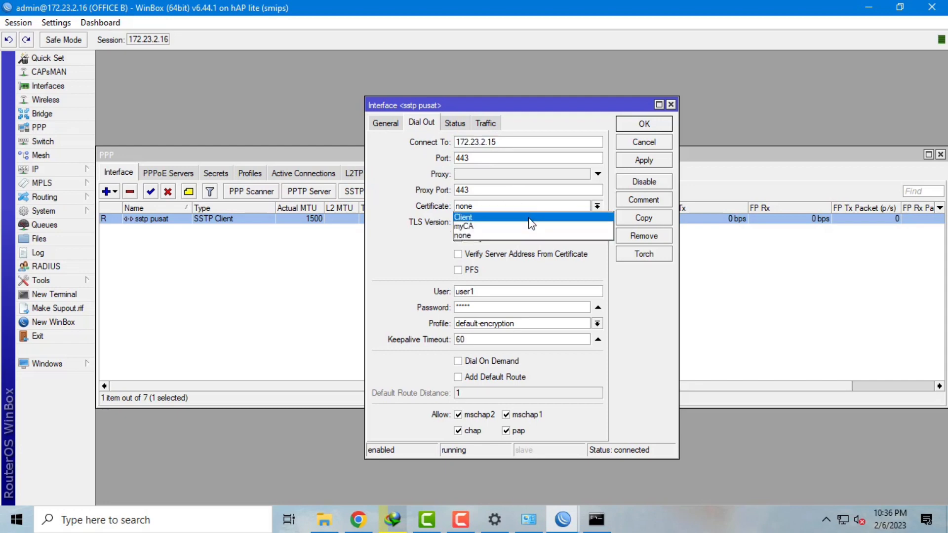
click(532, 217)
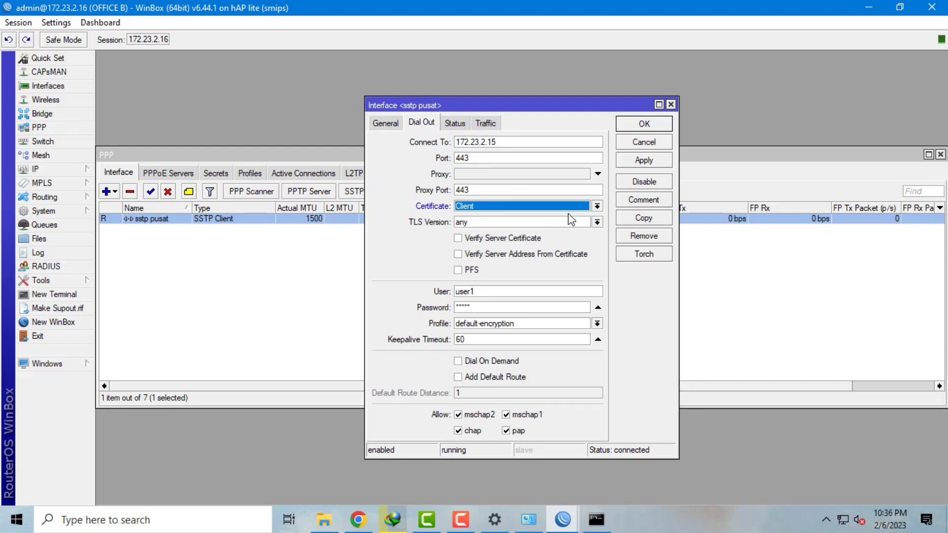
click(642, 162)
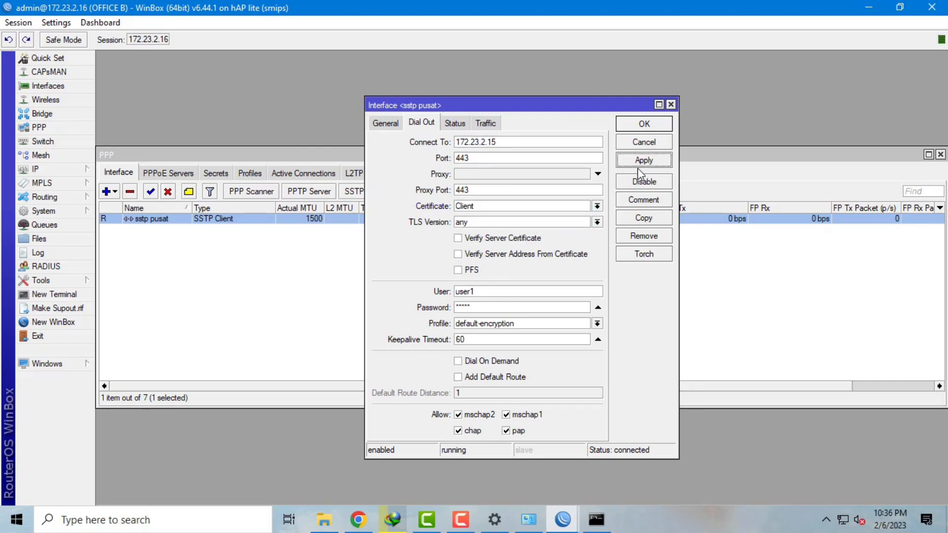
click(637, 127)
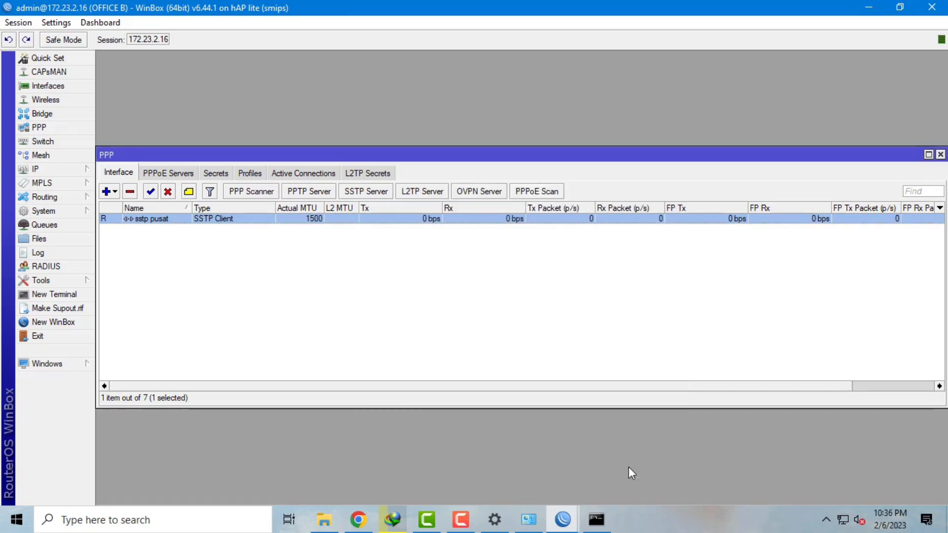
- Return to the OFFICE A router session and close the exported certificate file list
mouse_move(562, 519)
click(497, 460)
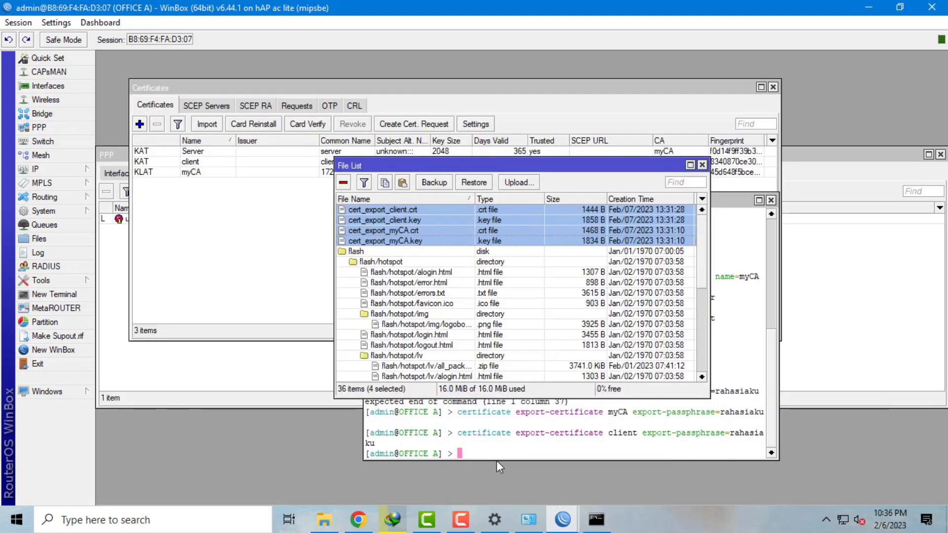
click(702, 164)
click(66, 129)
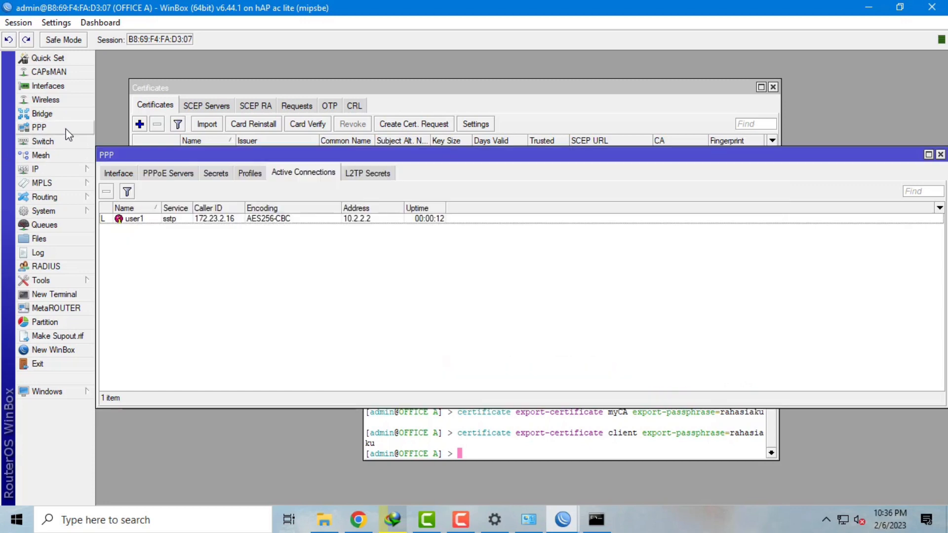
- Set the OFFICE A SSTP Server certificate to Server, then apply and save
click(120, 174)
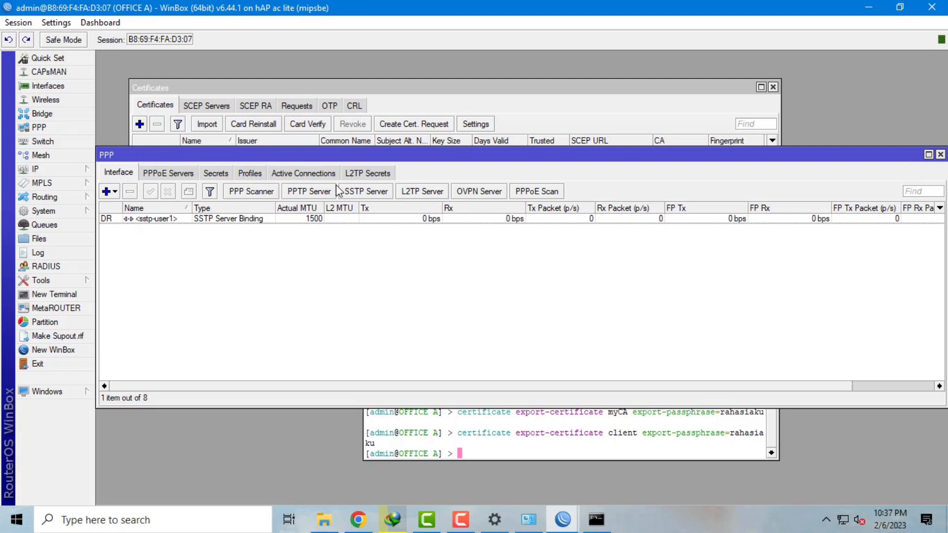
click(355, 192)
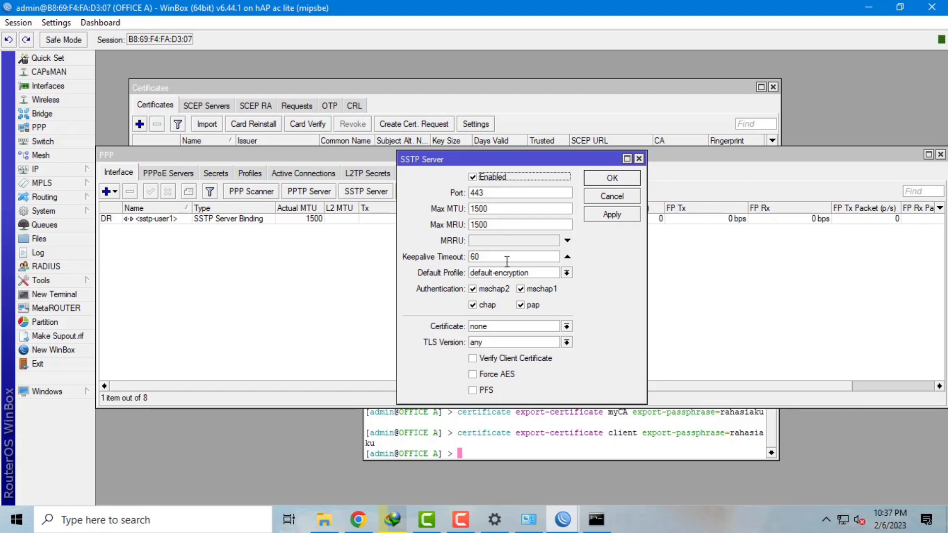
click(566, 327)
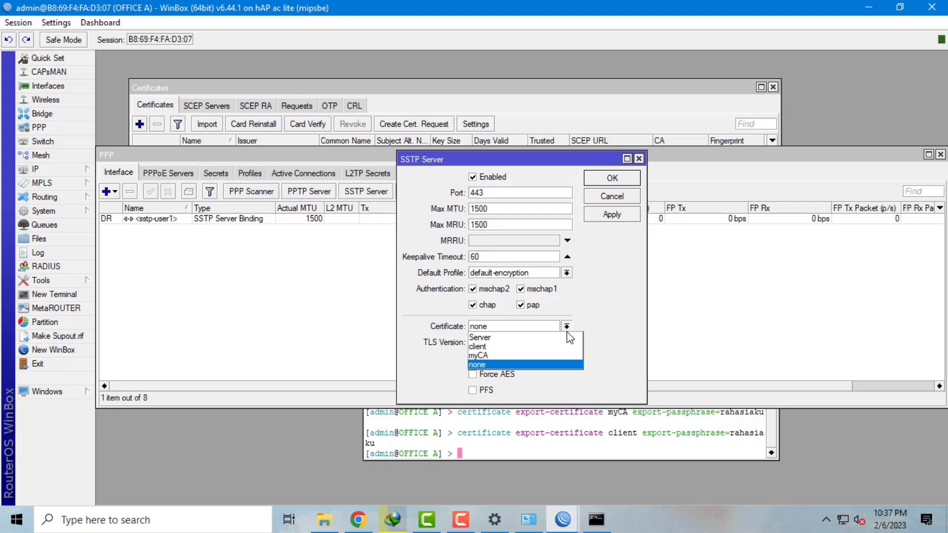
click(565, 337)
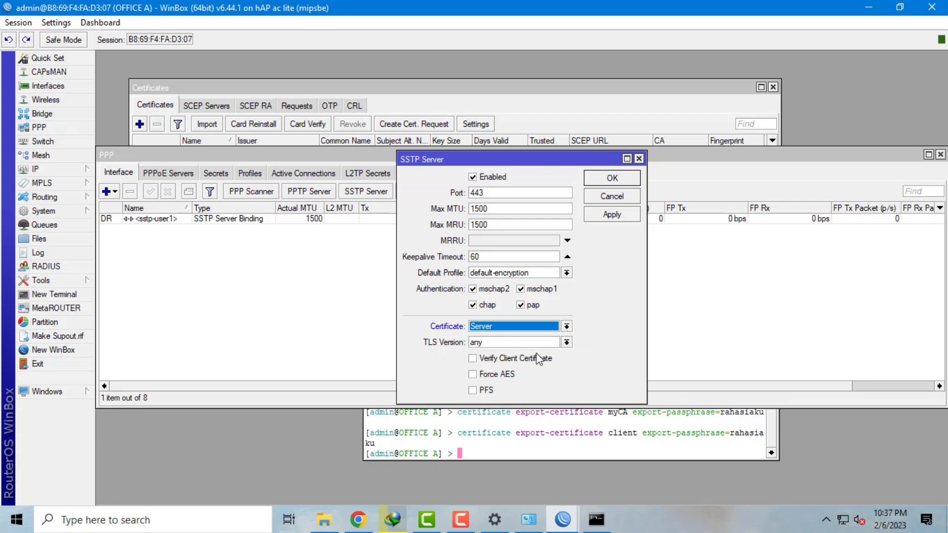
click(601, 215)
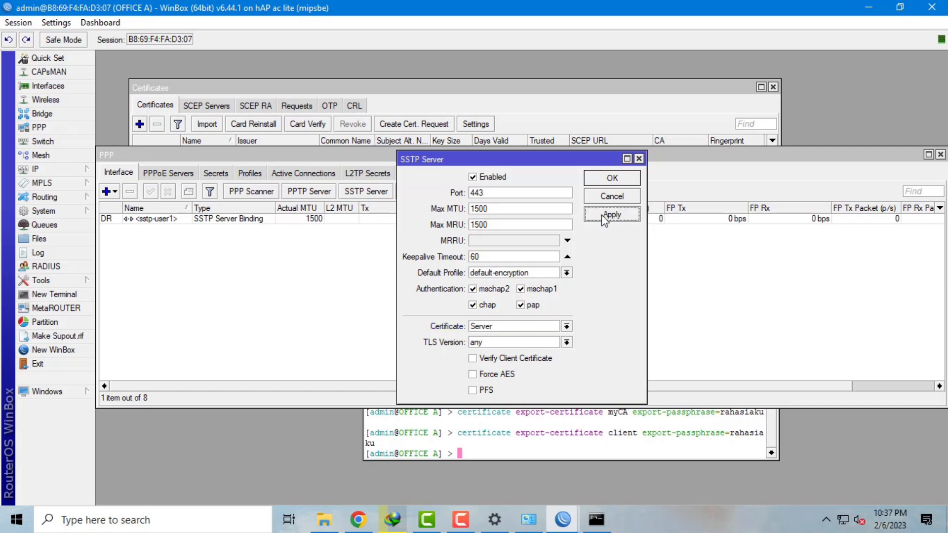
click(610, 178)
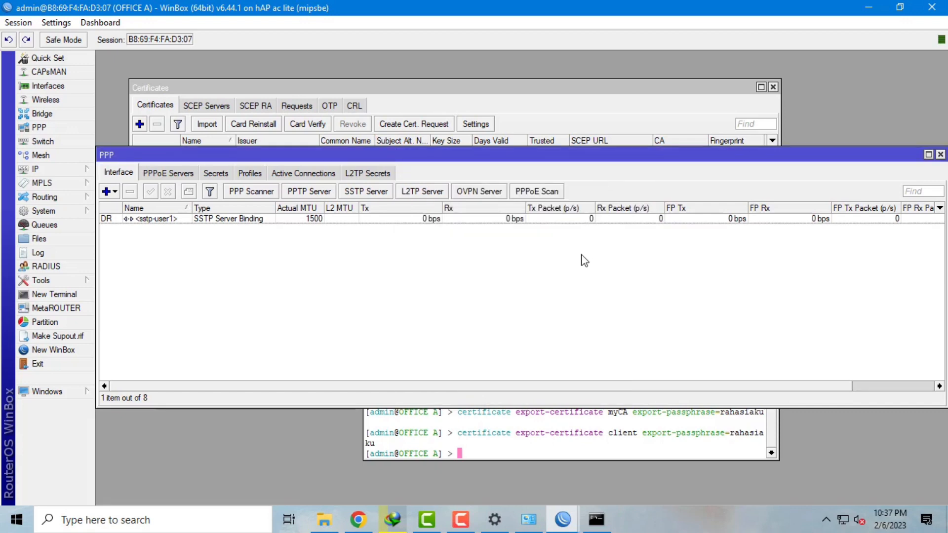
click(274, 174)
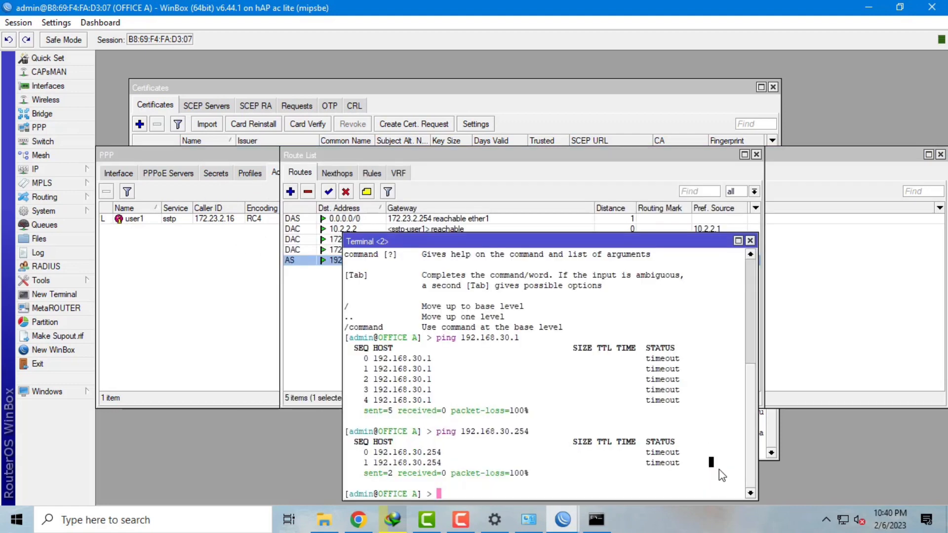
- Ping 192.168.30.1 and 192.168.30.254 from the router terminal
key(Up)
key(Up)
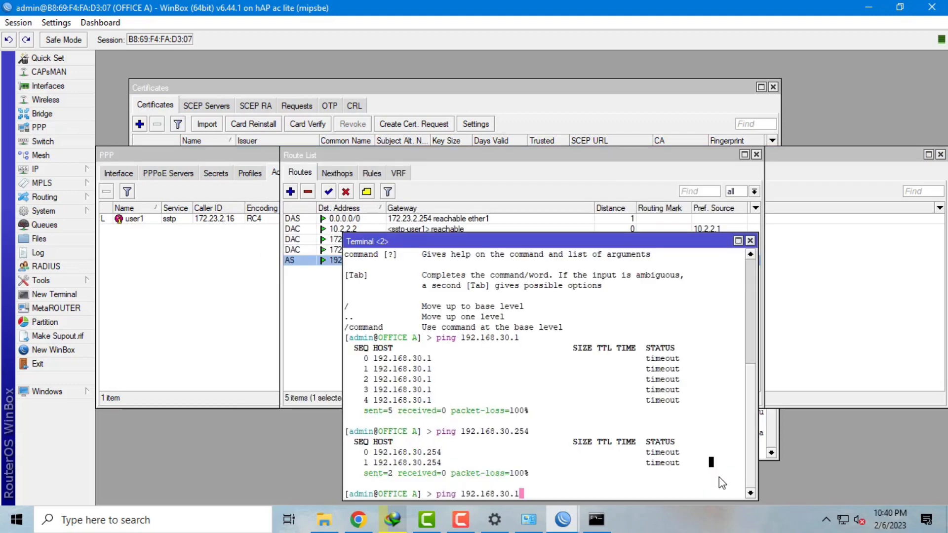
key(Return)
key(ctrl+c)
key(Up)
key(Up)
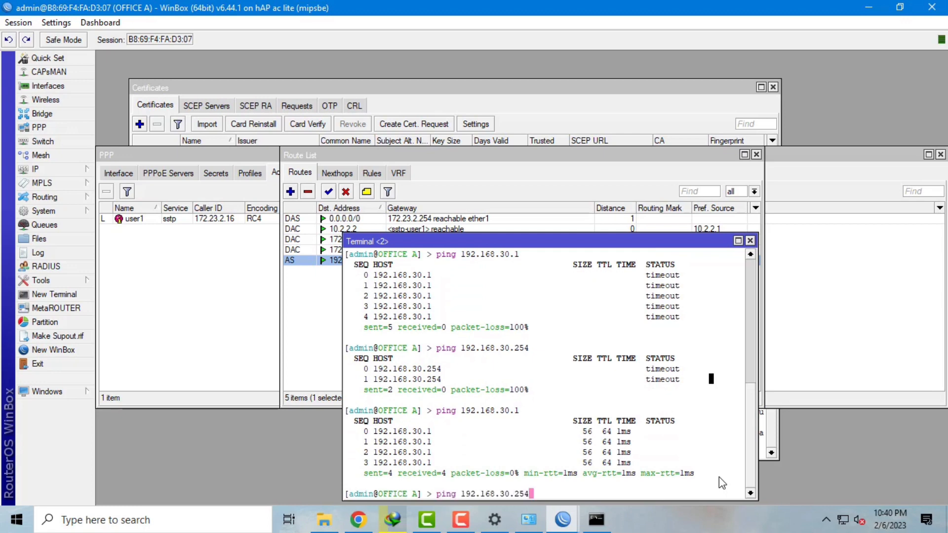
key(Return)
key(ctrl+c)
- Ping 192.168.30.254 from the PC's command prompt
click(596, 520)
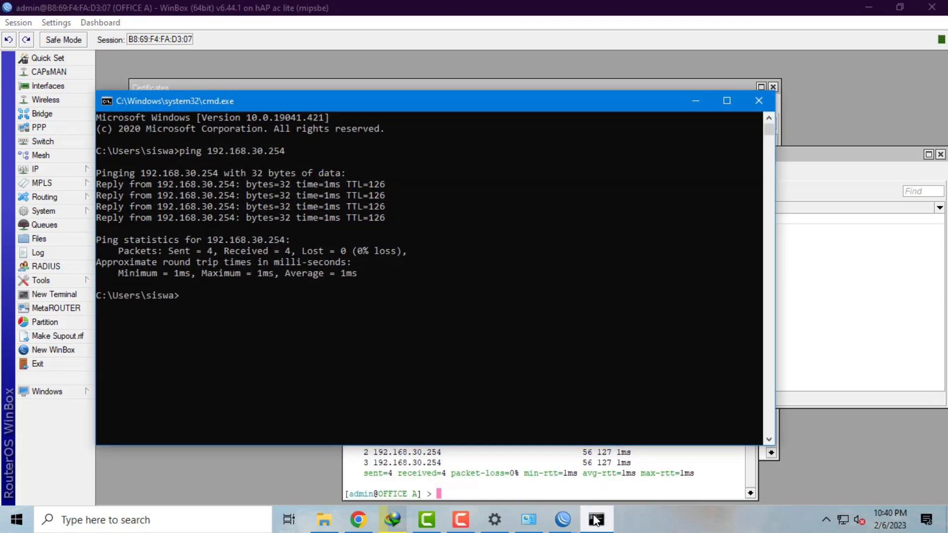
key(Up)
key(Return)
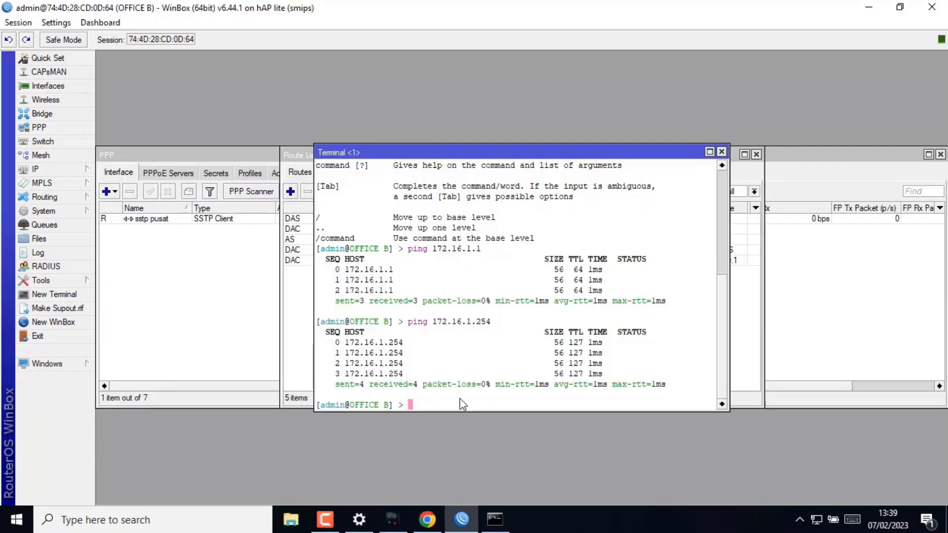
- Ping 172.16.1.1 and 172.16.1.254 from OFFICE B's router and laptop
key(Up)
key(Up)
key(Return)
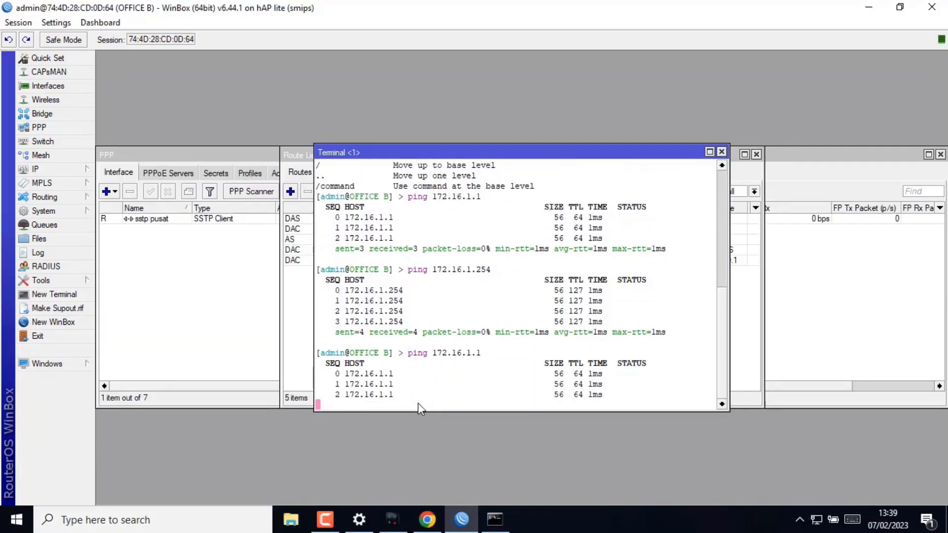
key(ctrl+c)
key(Up)
key(Up)
key(Return)
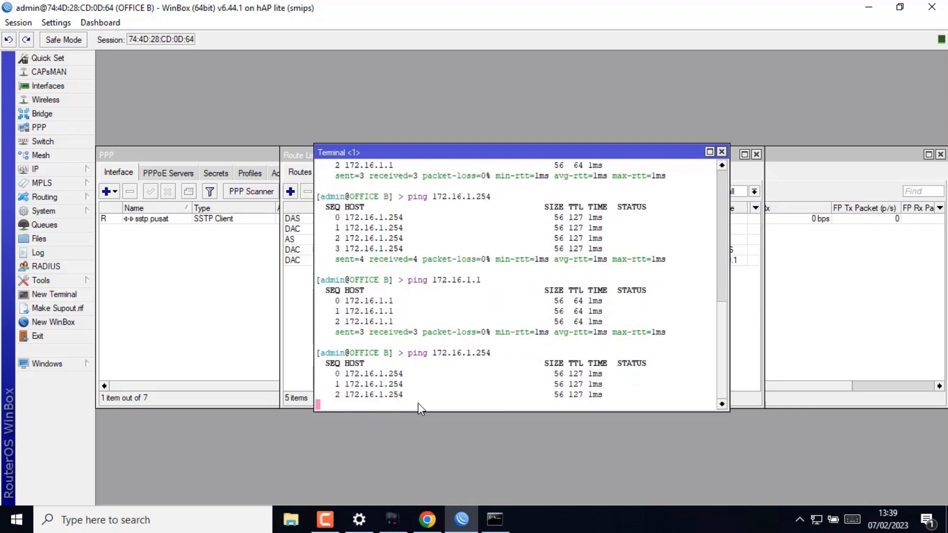
key(ctrl+c)
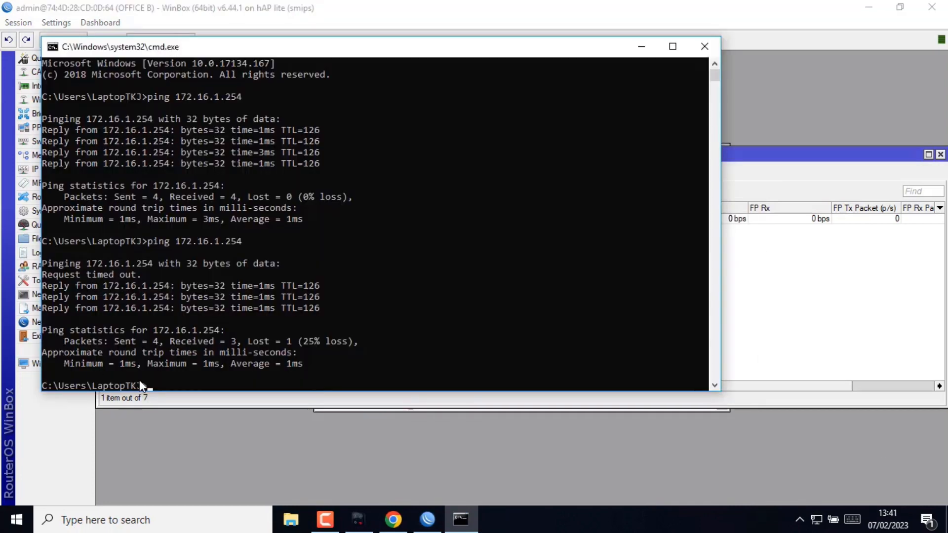
key(Up)
key(Return)
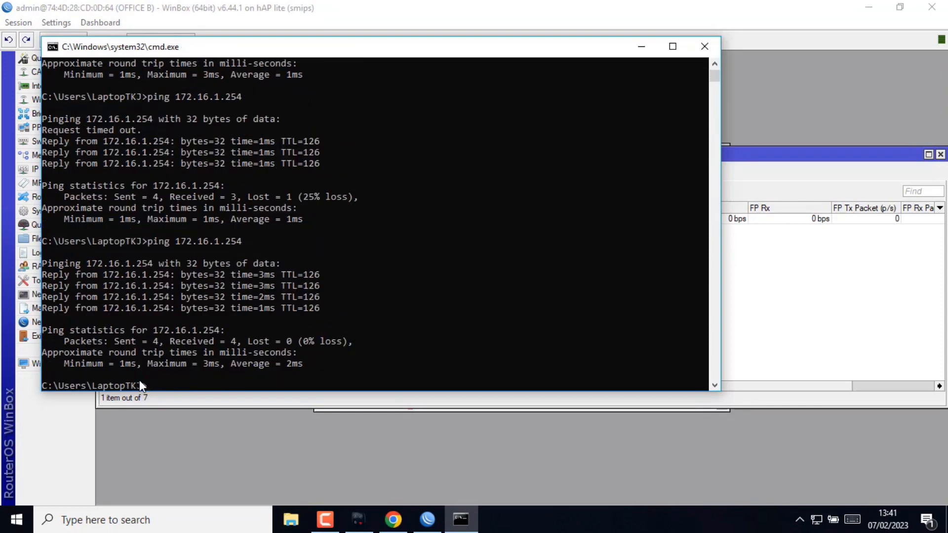